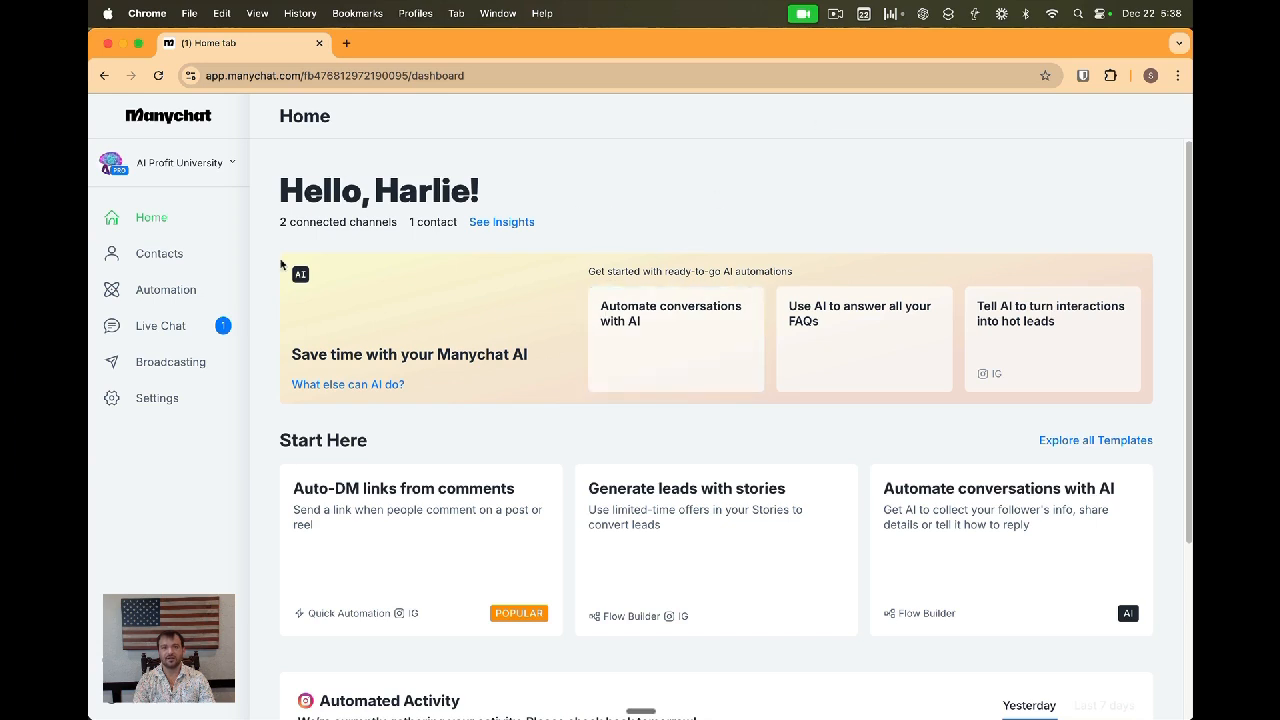
Create a new sequence named 3 Day Welcome from the Automation sequences area
click(166, 290)
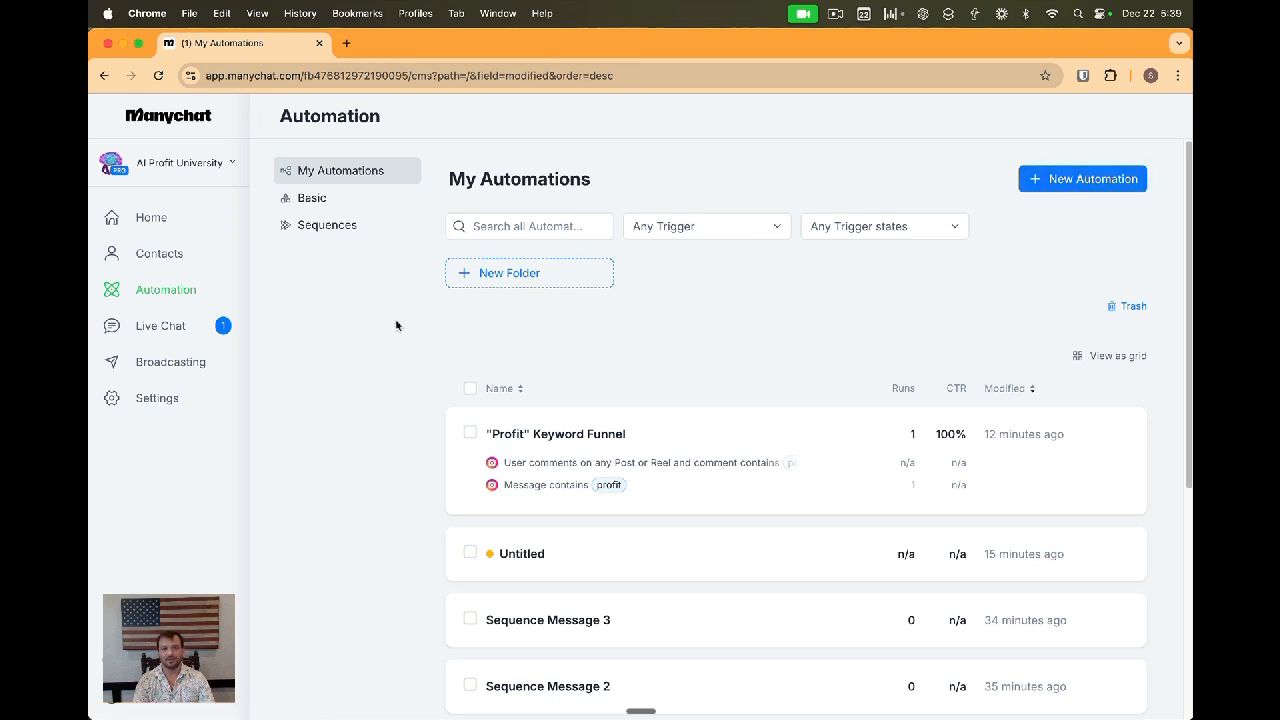
click(336, 228)
click(785, 591)
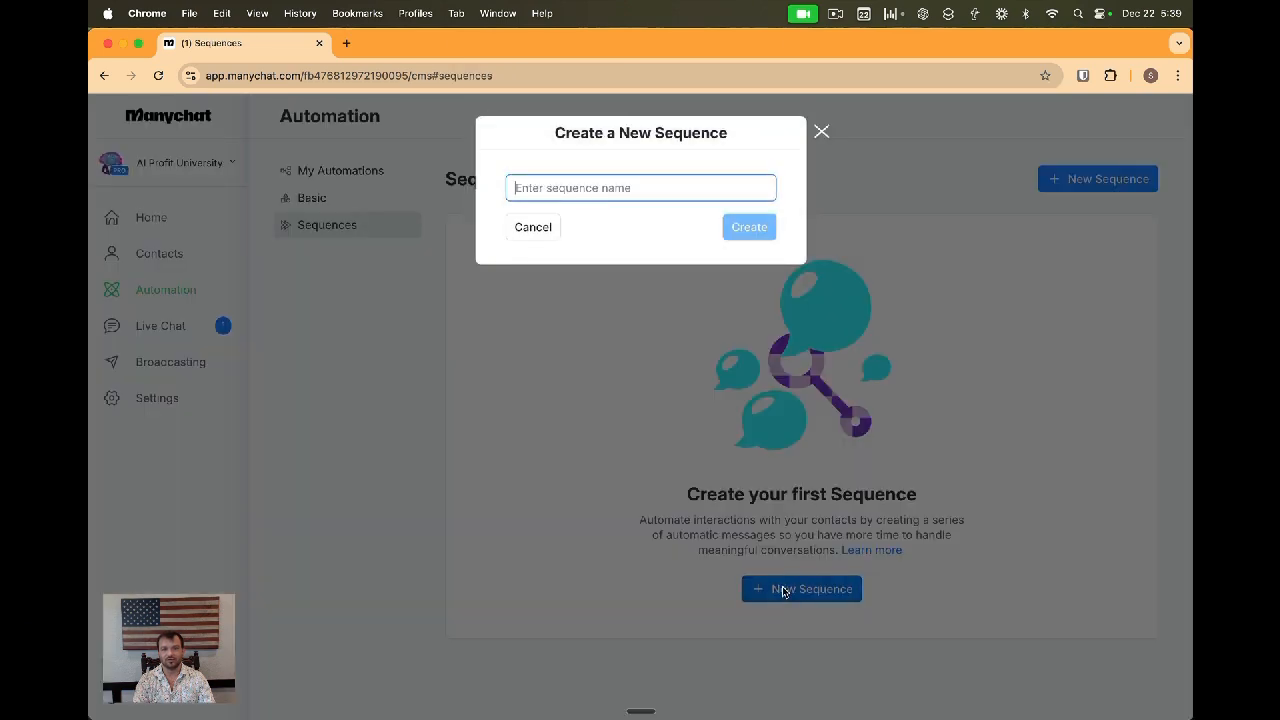
text(3 Day Welcoe)
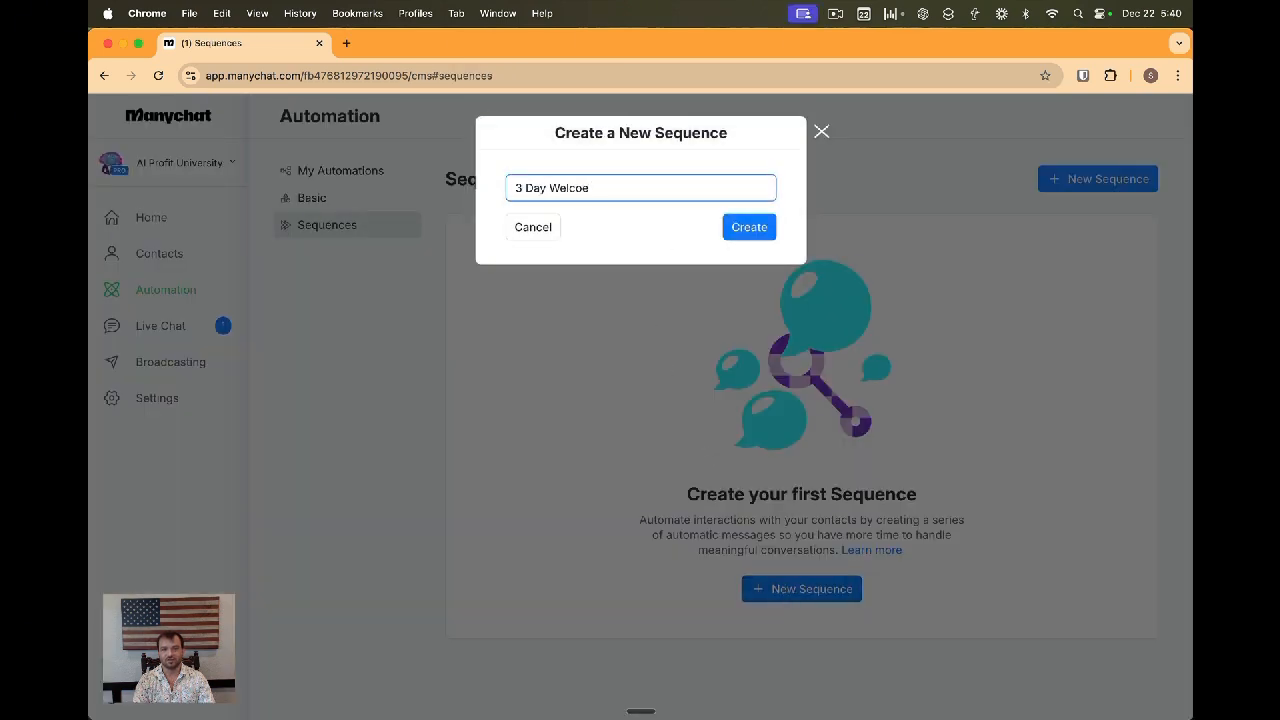
key(BackSpace)
text(me)
click(749, 232)
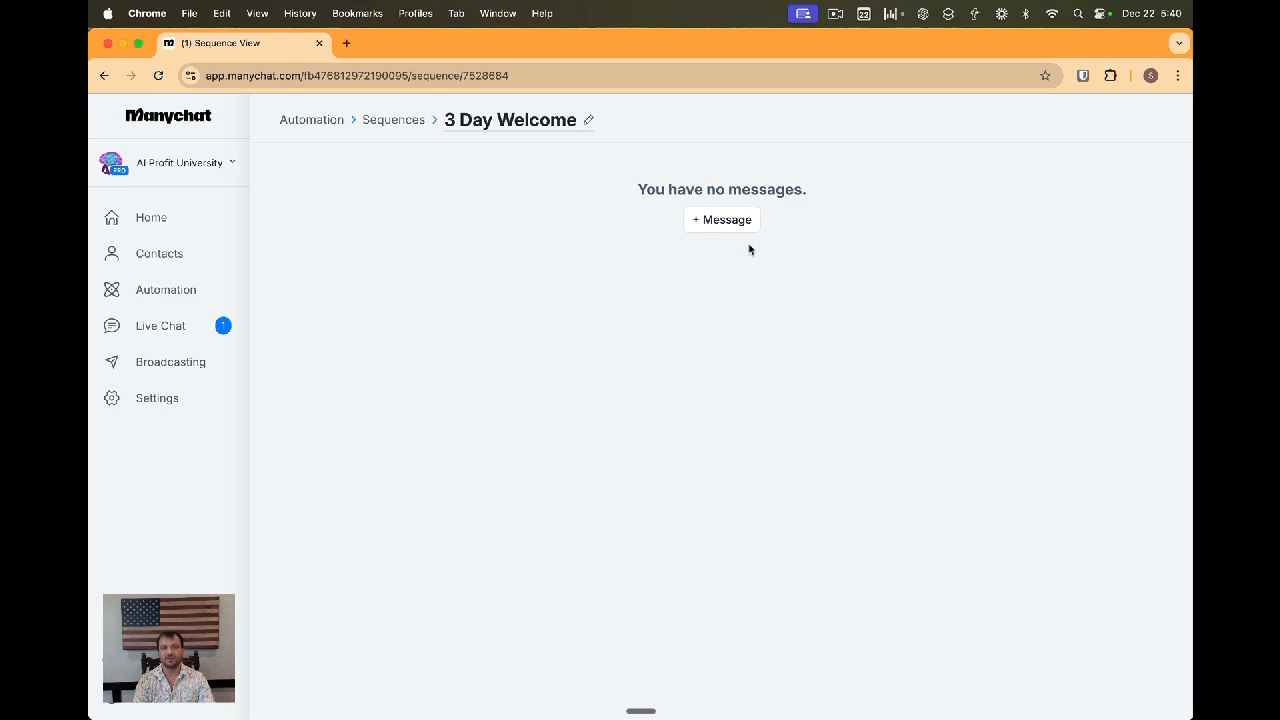
Add a first sequence message as a new reply built with a Messenger send-message step
click(731, 223)
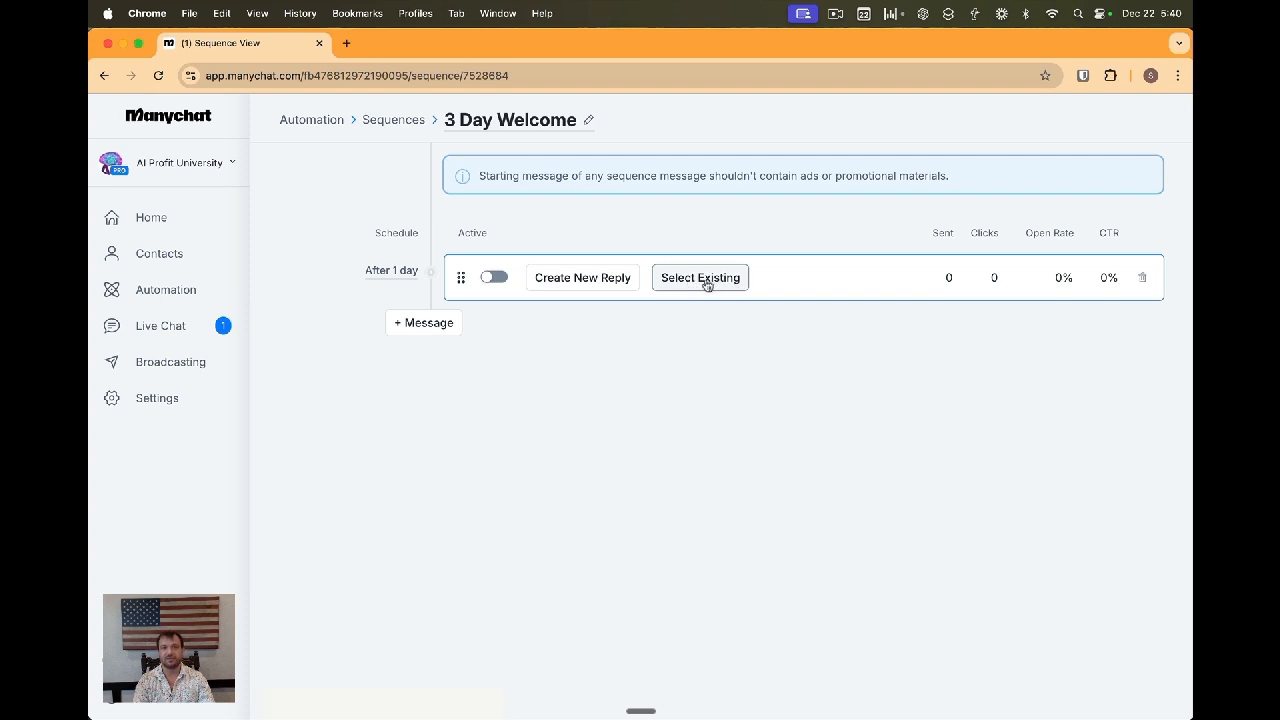
click(703, 284)
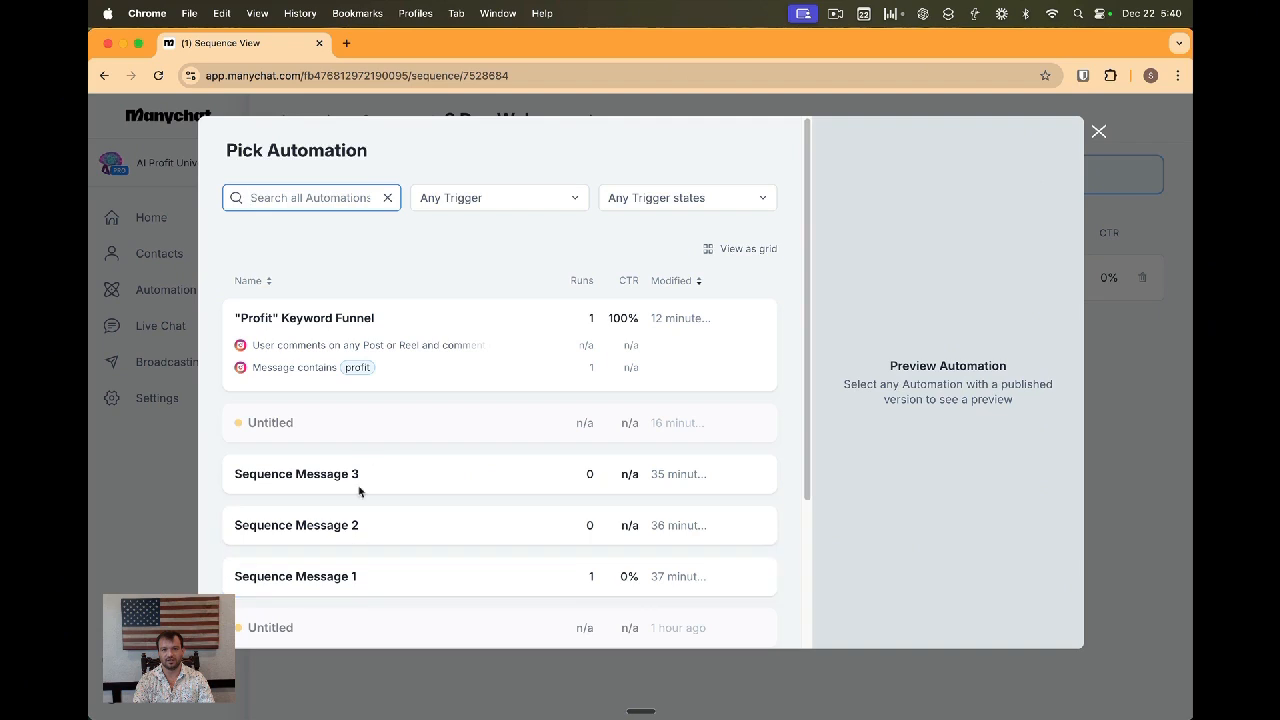
click(1098, 131)
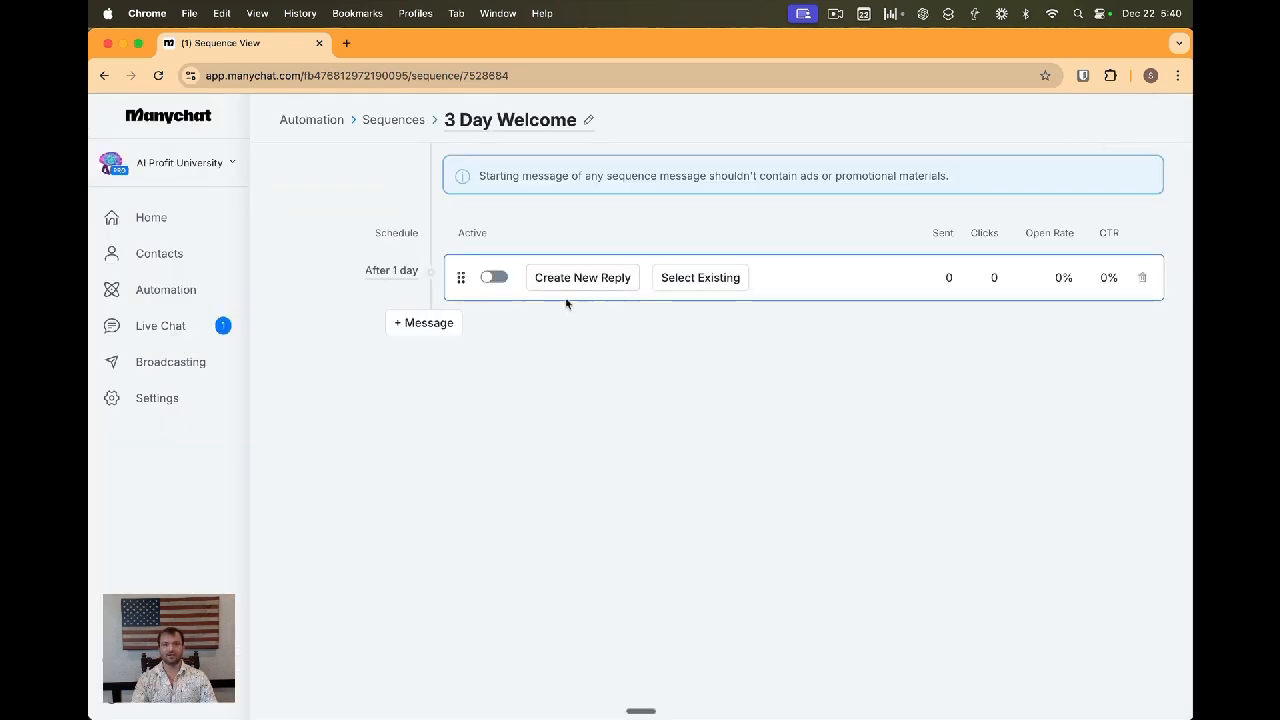
click(566, 285)
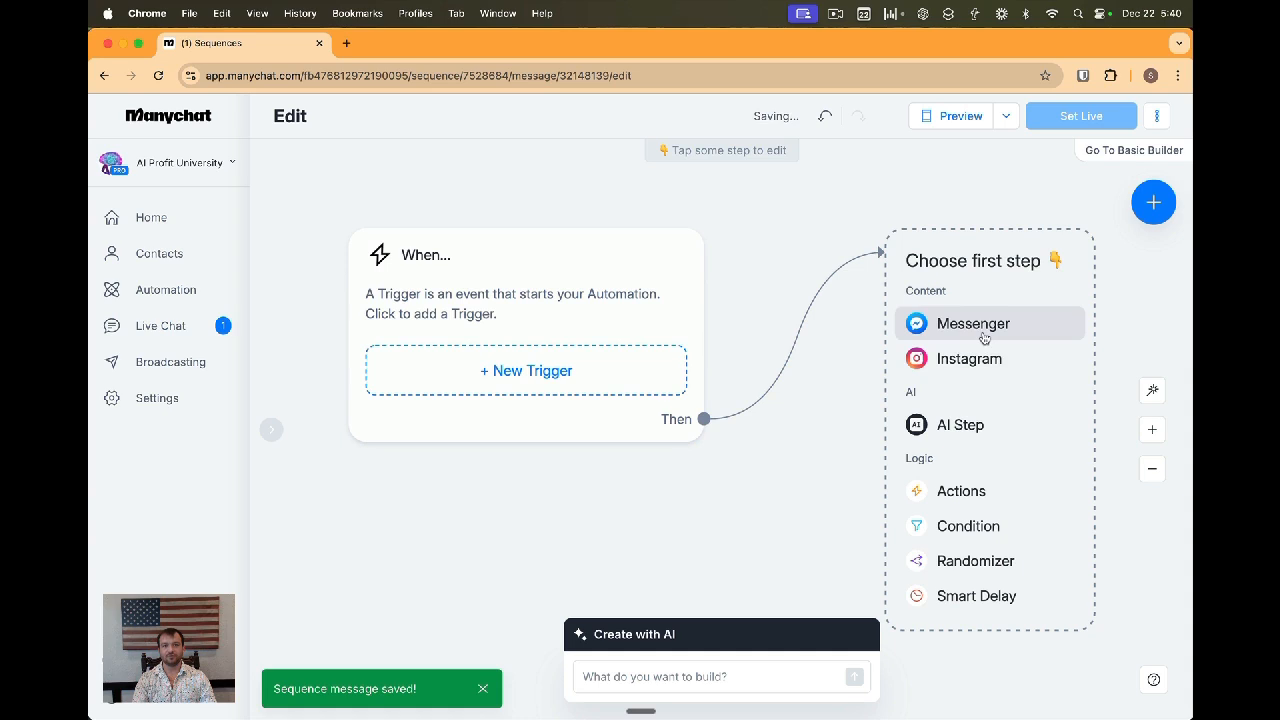
click(973, 324)
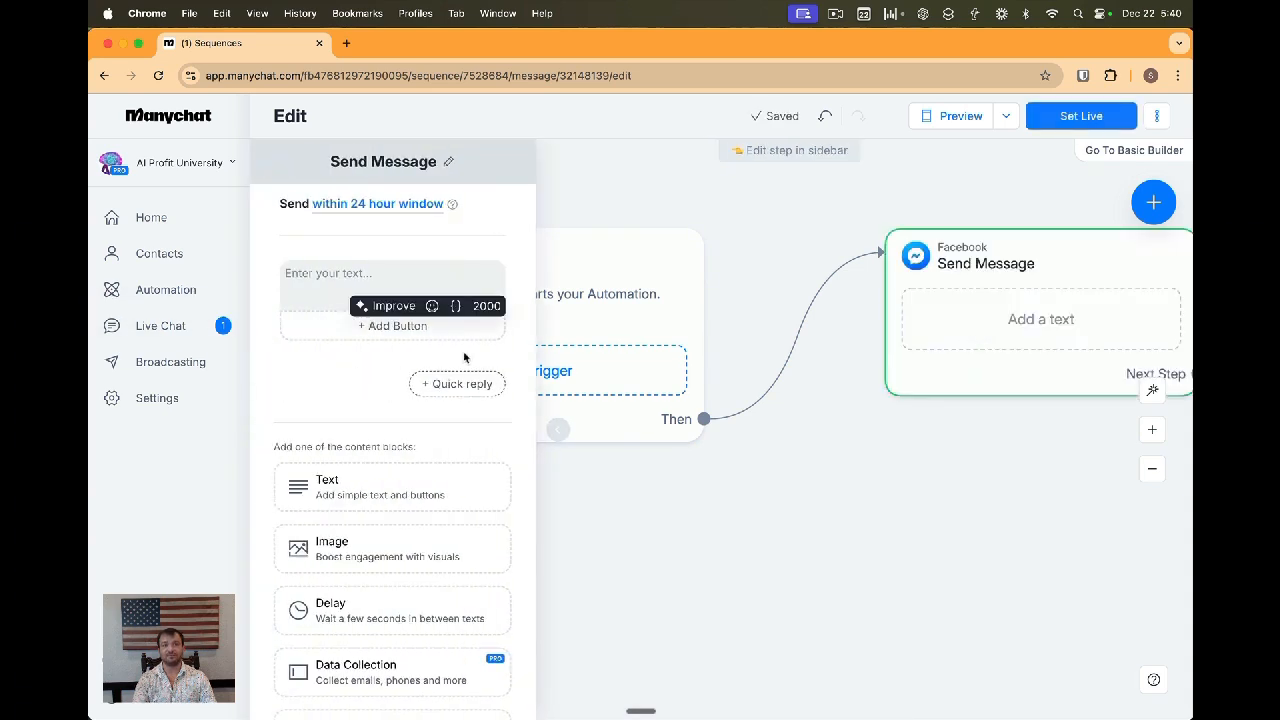
Write the message text as Day 1 ... Video
text(Day 1)
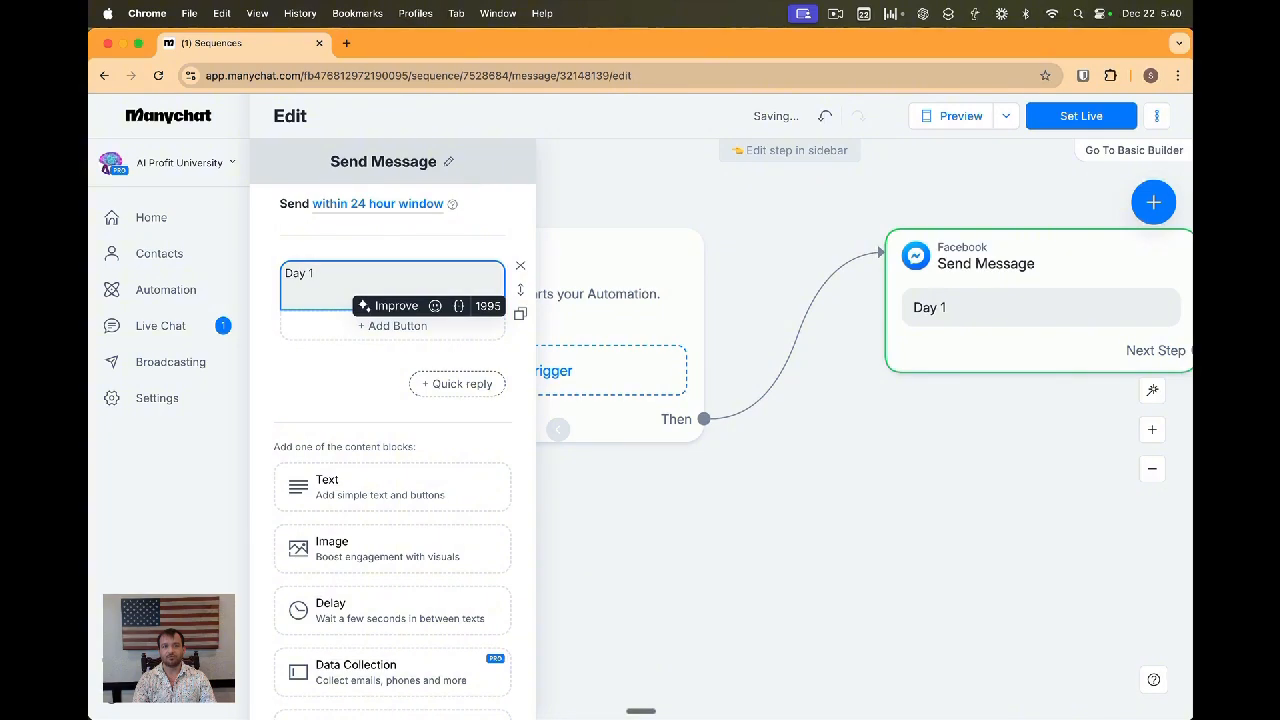
text( ...)
scroll(352, 553, down, 2)
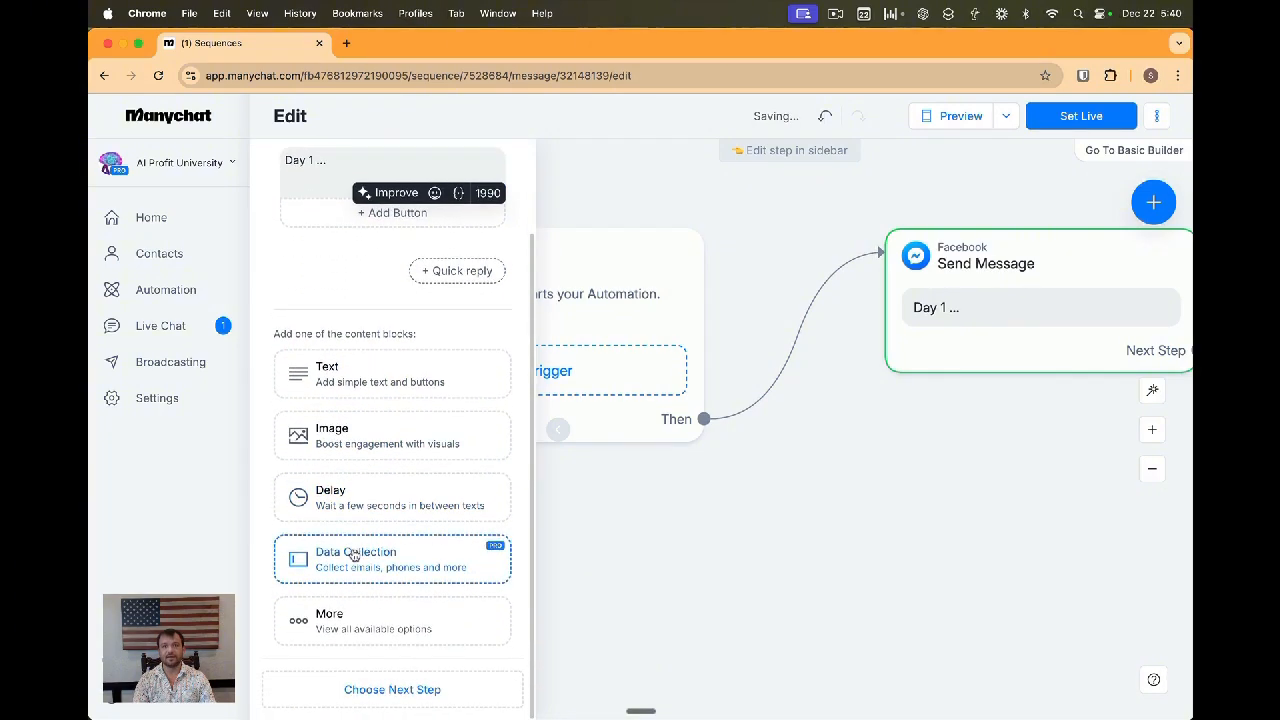
click(349, 619)
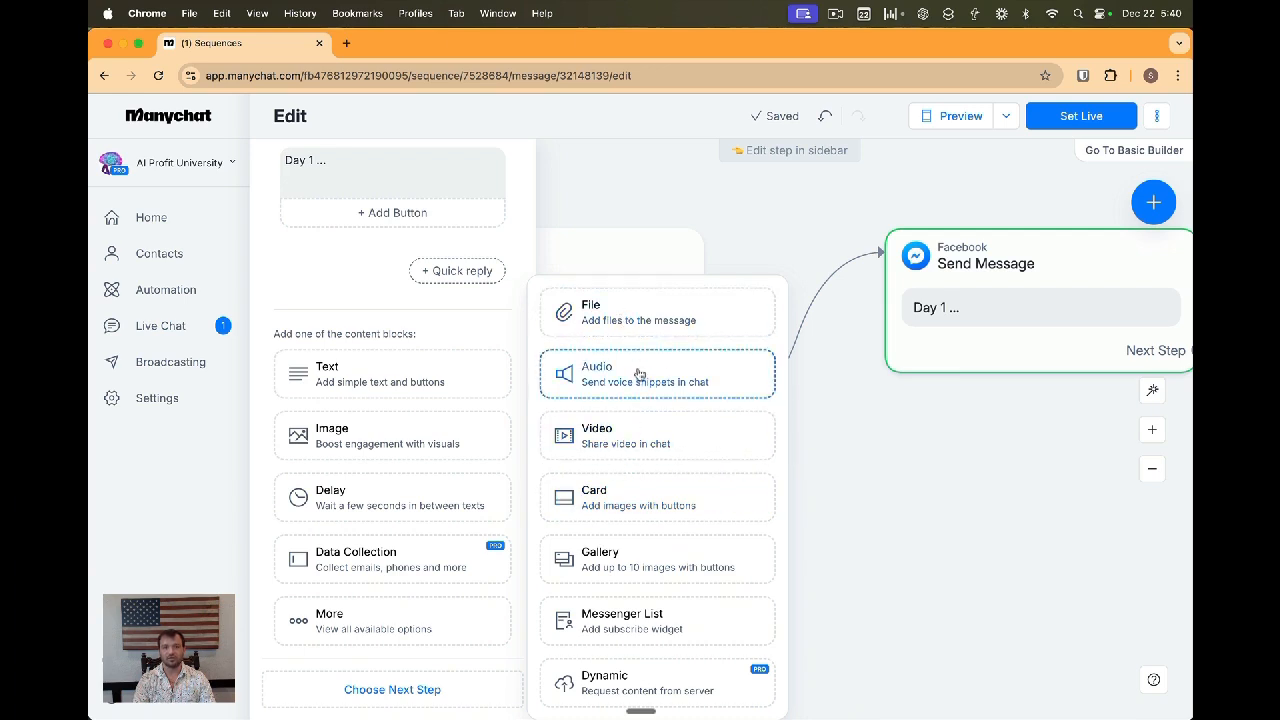
click(354, 177)
scroll(350, 180, up, 1)
click(362, 195)
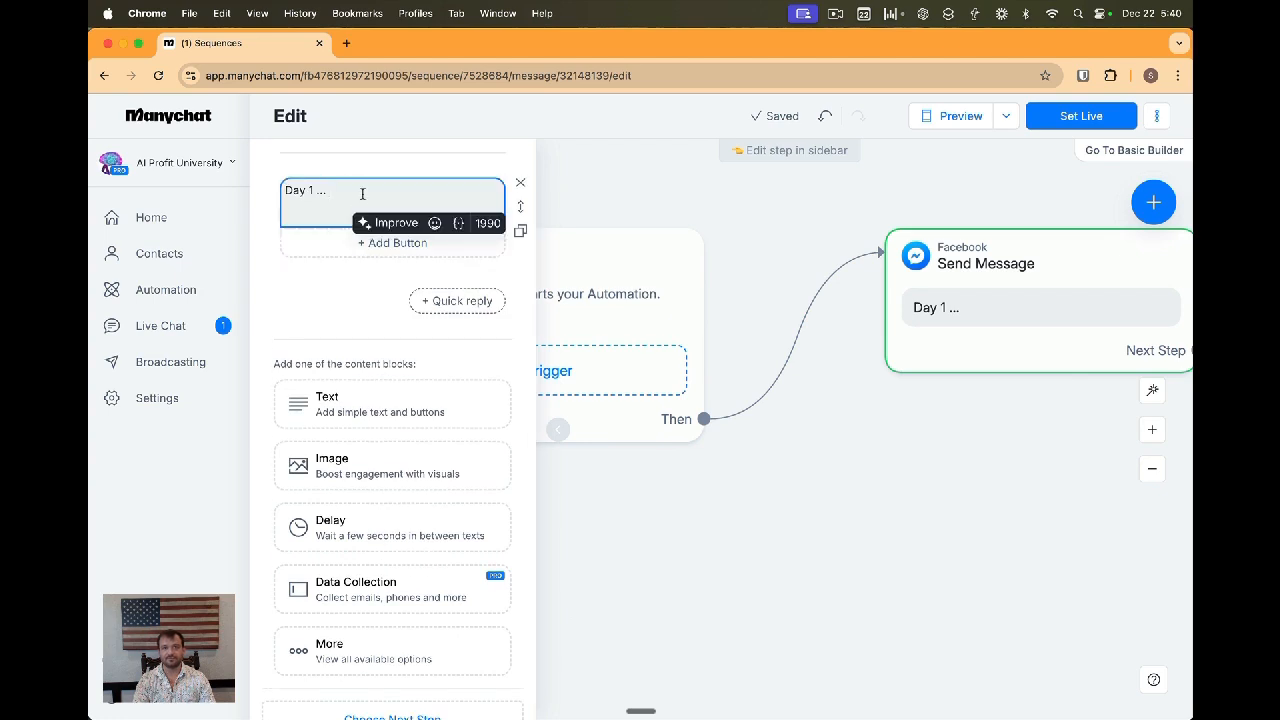
text(Video)
click(392, 242)
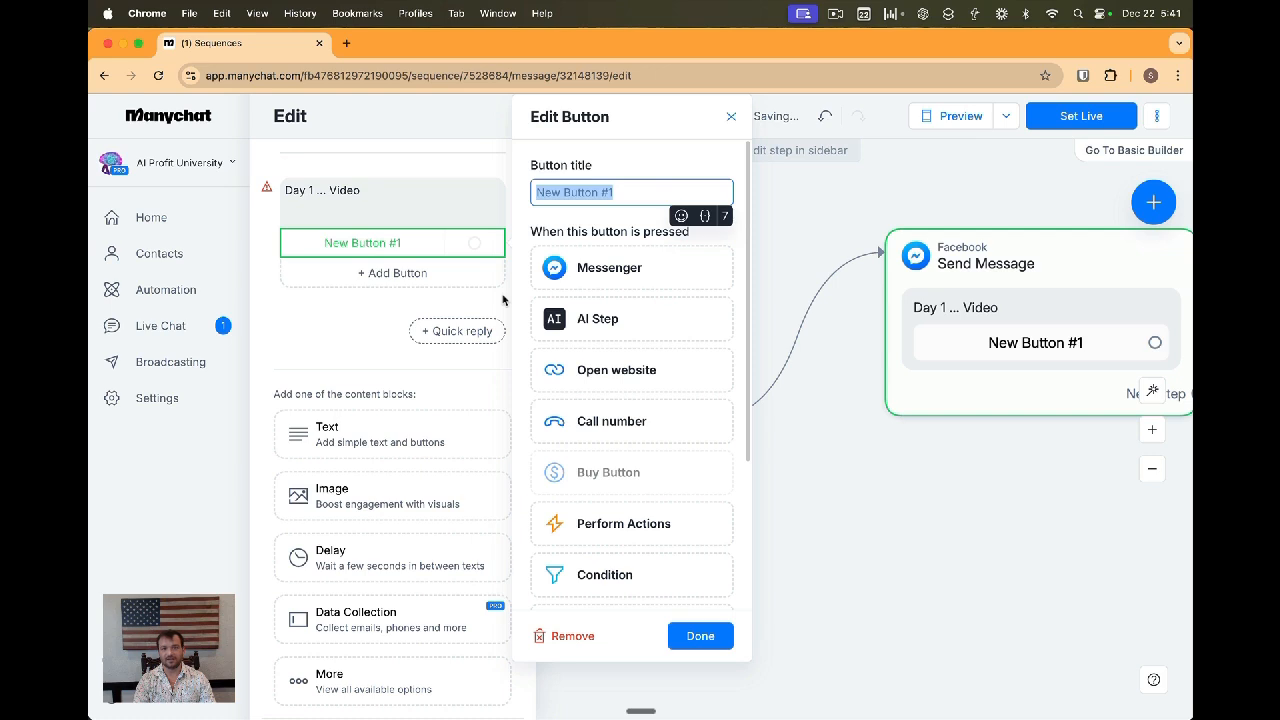
click(545, 370)
text(https://youtube.com)
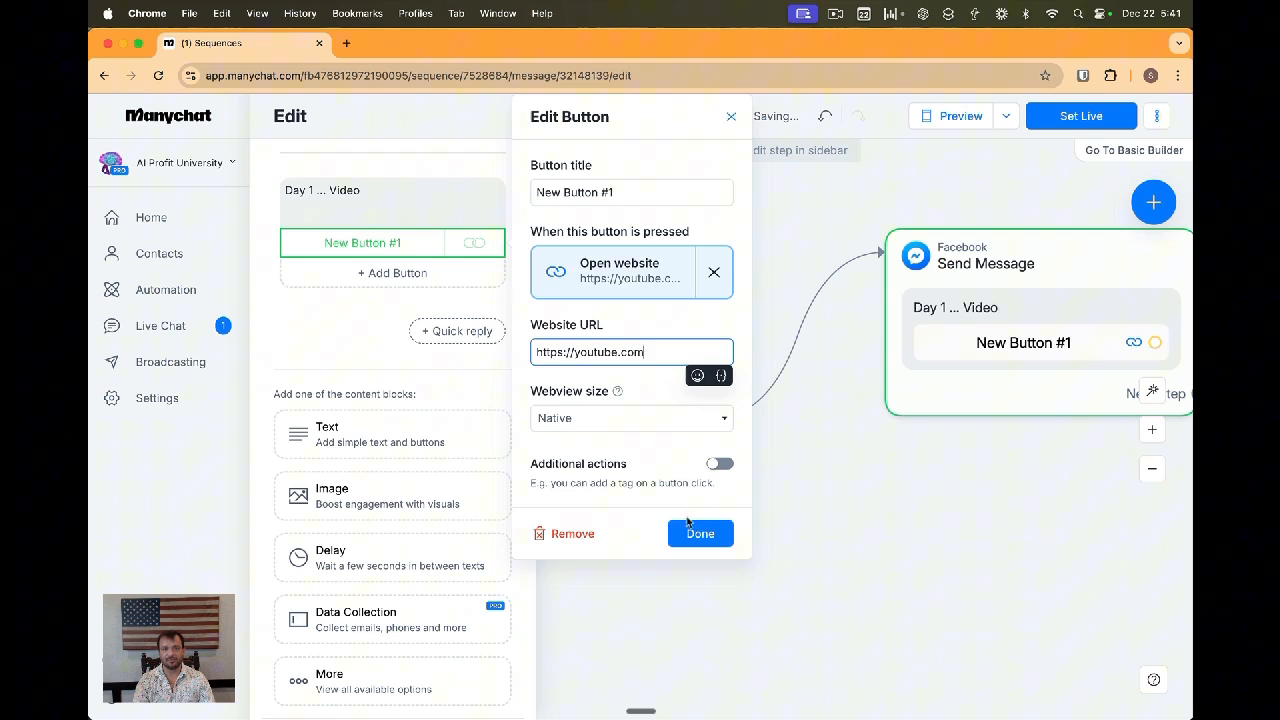
click(691, 535)
click(1085, 117)
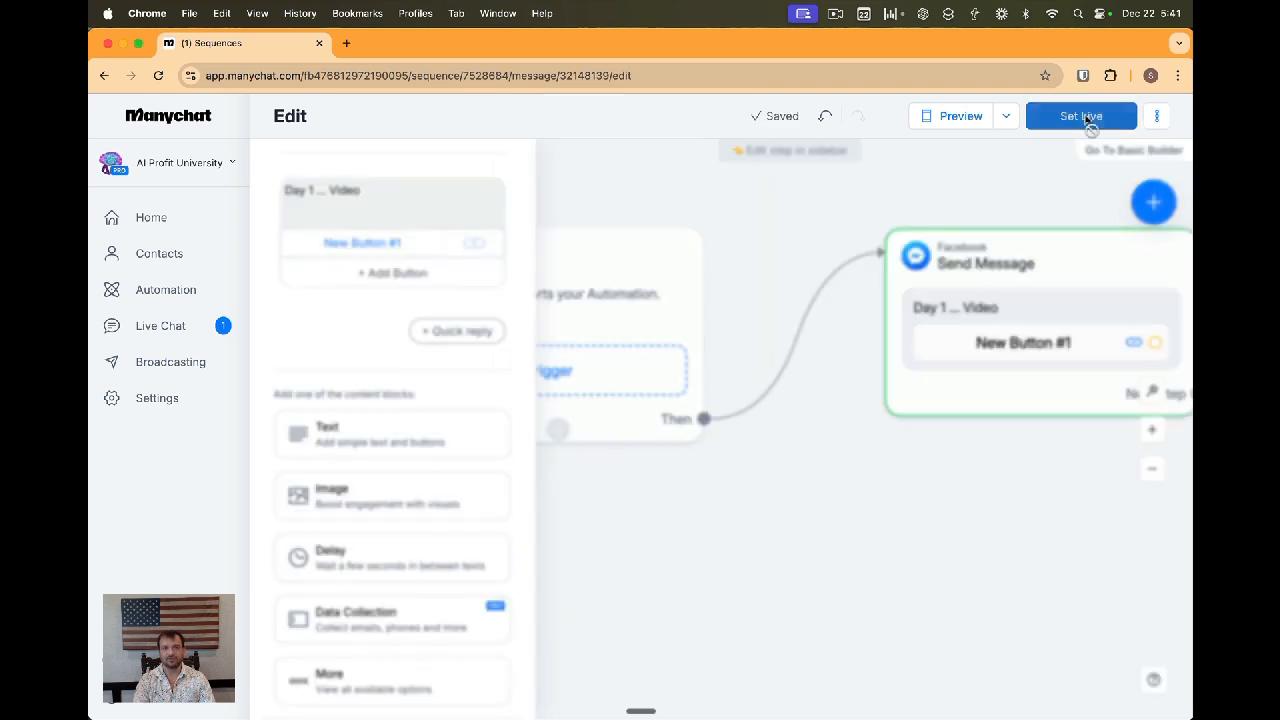
Add an image block to the message and open aiprofituniversity.com in a new browser tab
click(350, 497)
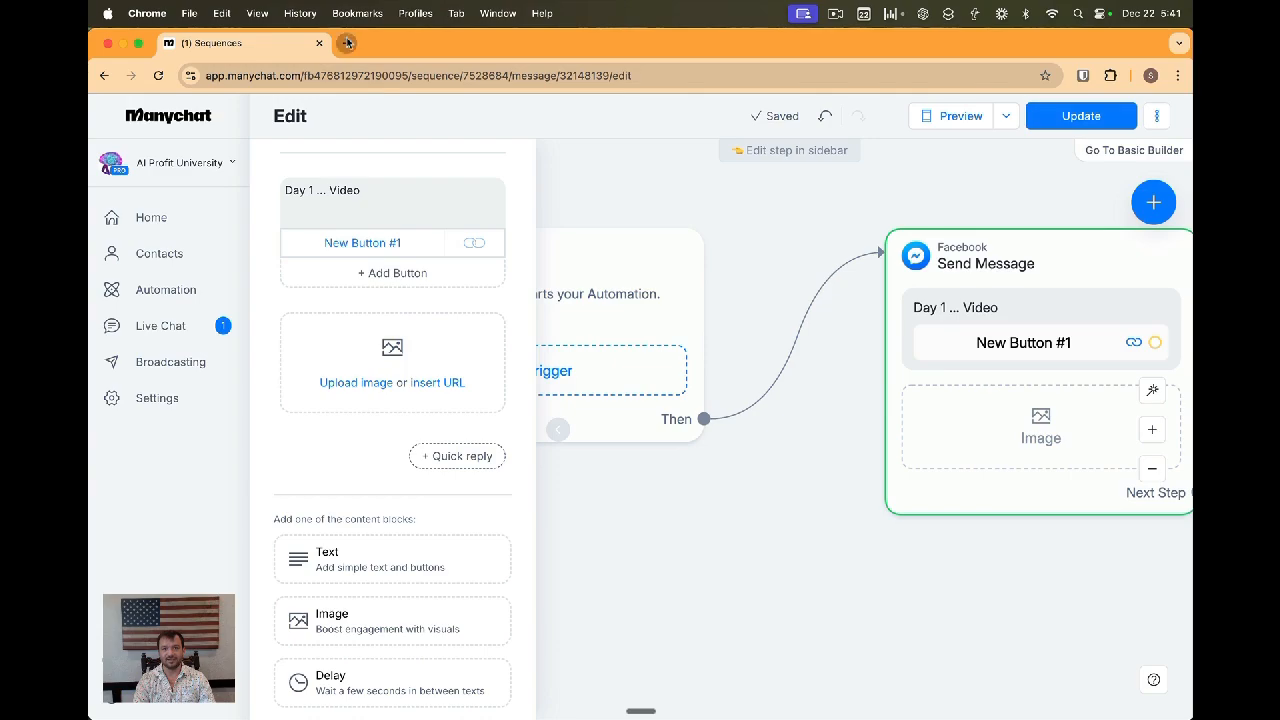
click(347, 43)
text(aiprofituniversity.com)
key(Return)
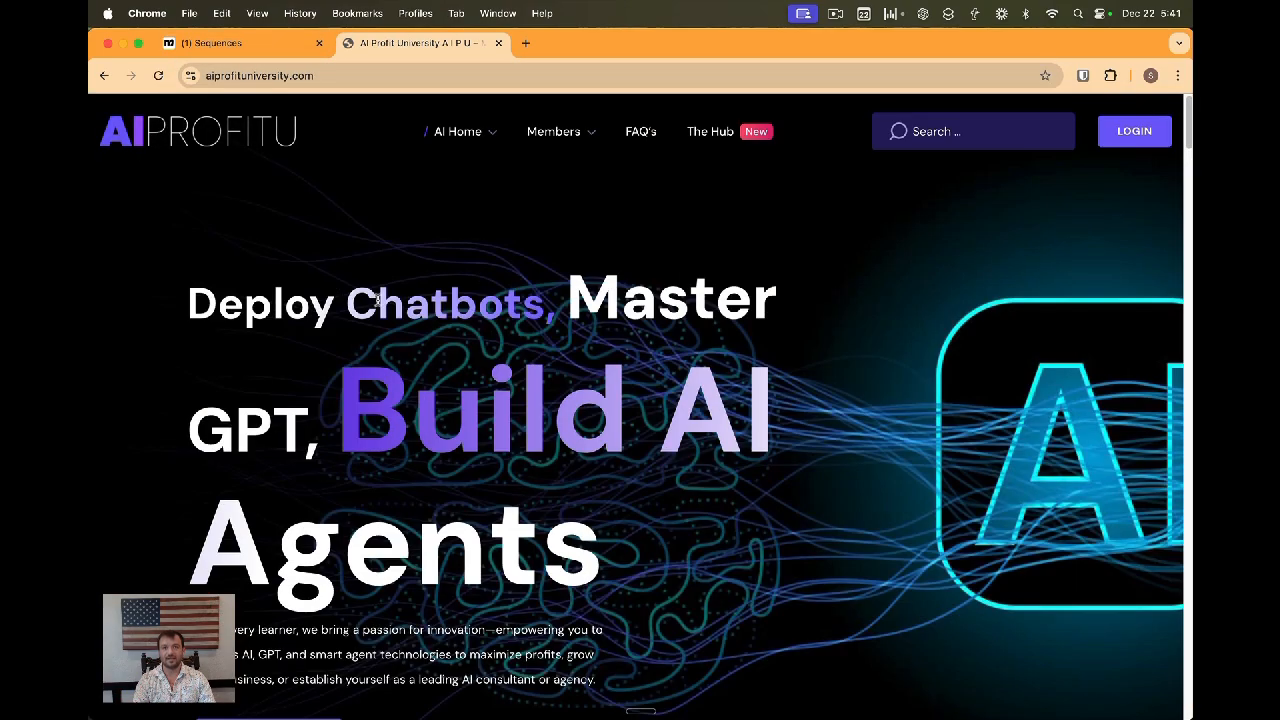
Take a screenshot of the Custom GPT's card on the website
scroll(377, 300, down, 10)
scroll(377, 305, up, 3)
key(super+shift+4)
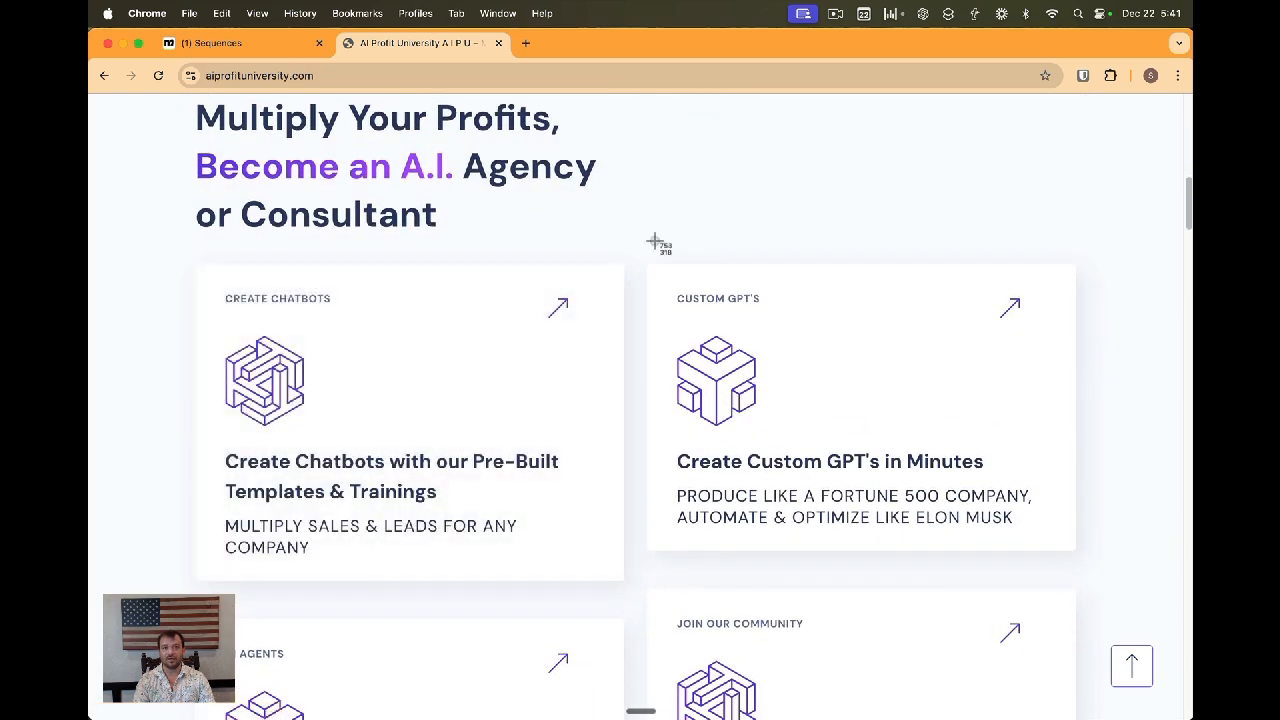
drag(645, 248, 1086, 566)
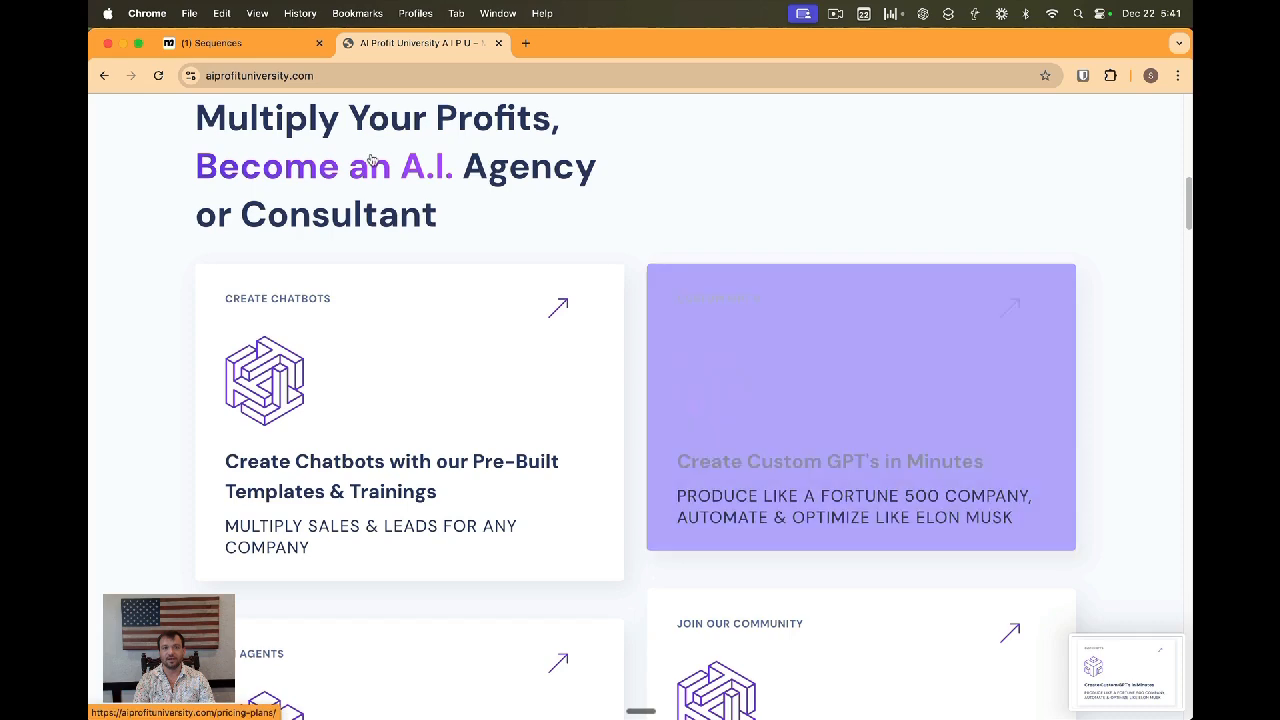
Upload the newest screenshot into the message's image block
click(211, 43)
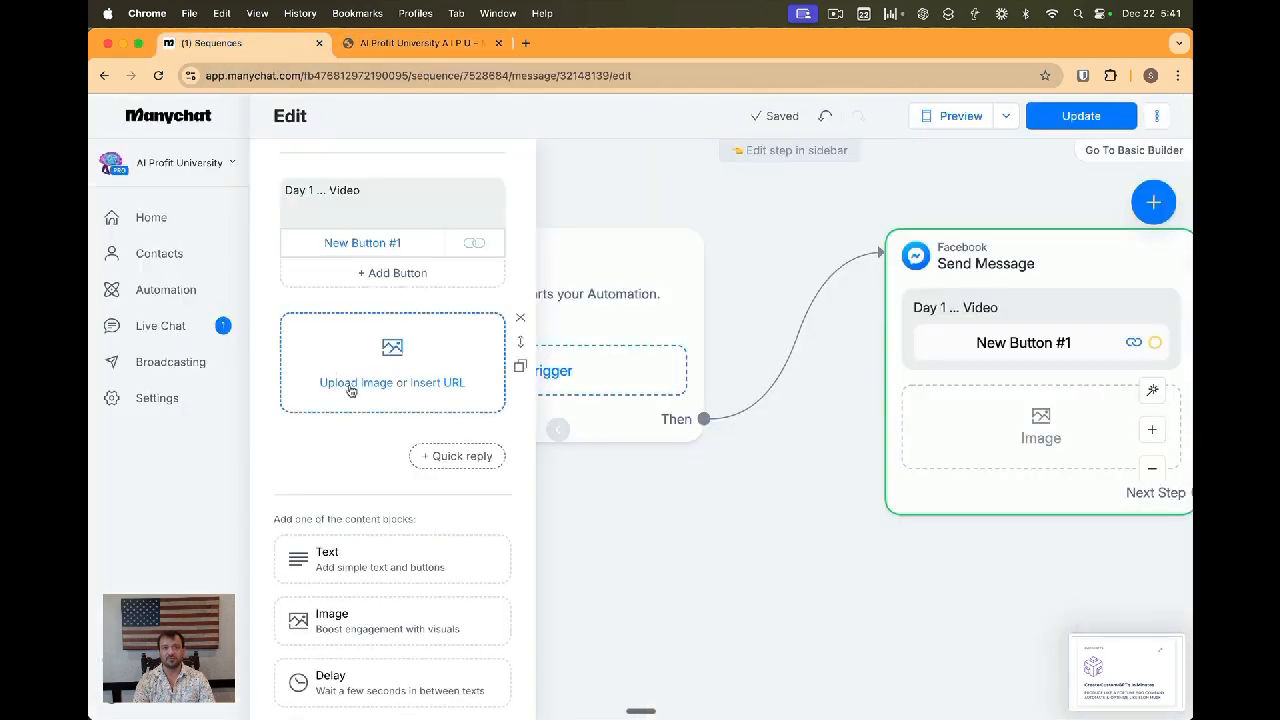
click(352, 385)
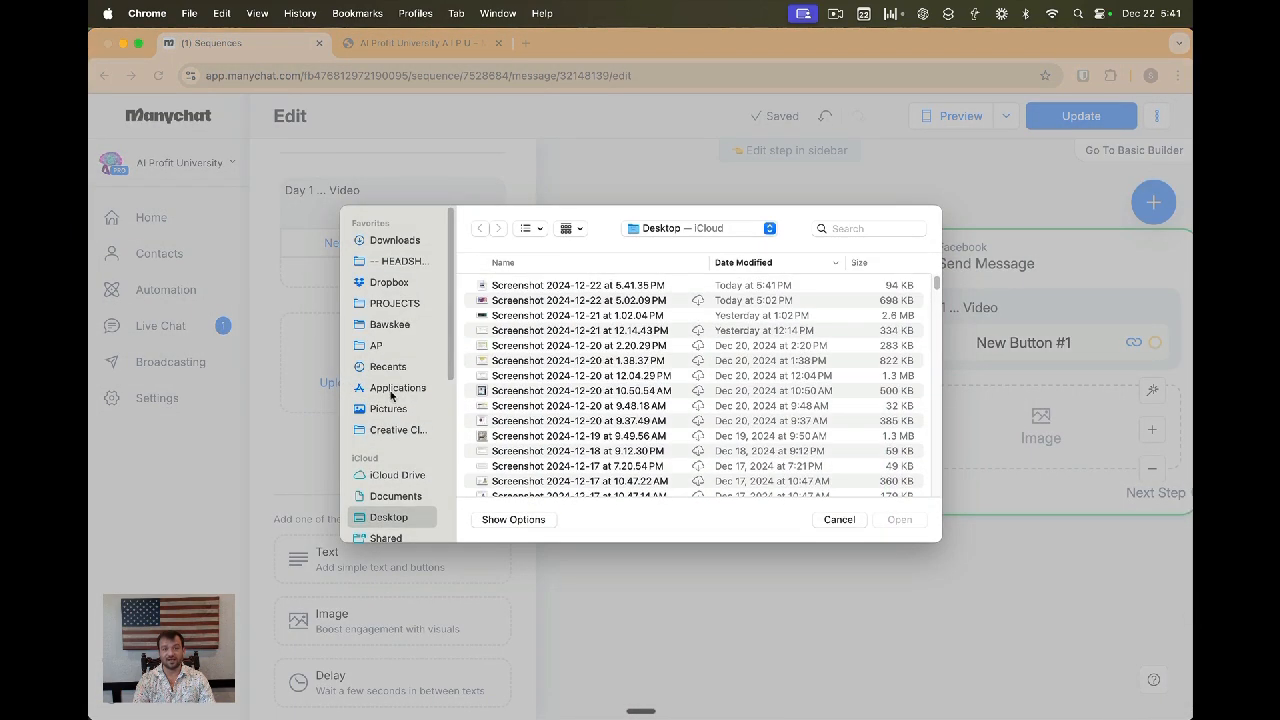
double_click(535, 286)
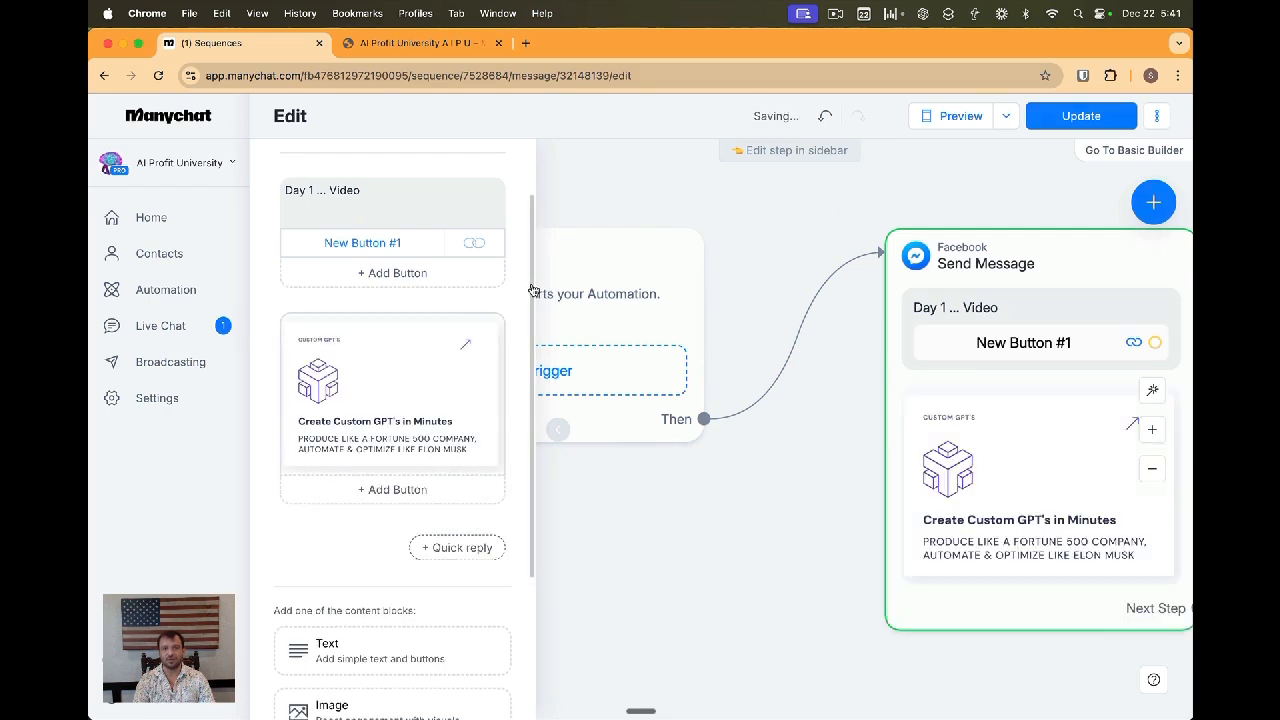
Move the image above the text block and change the message text to Watch Video #1
drag(518, 345, 522, 178)
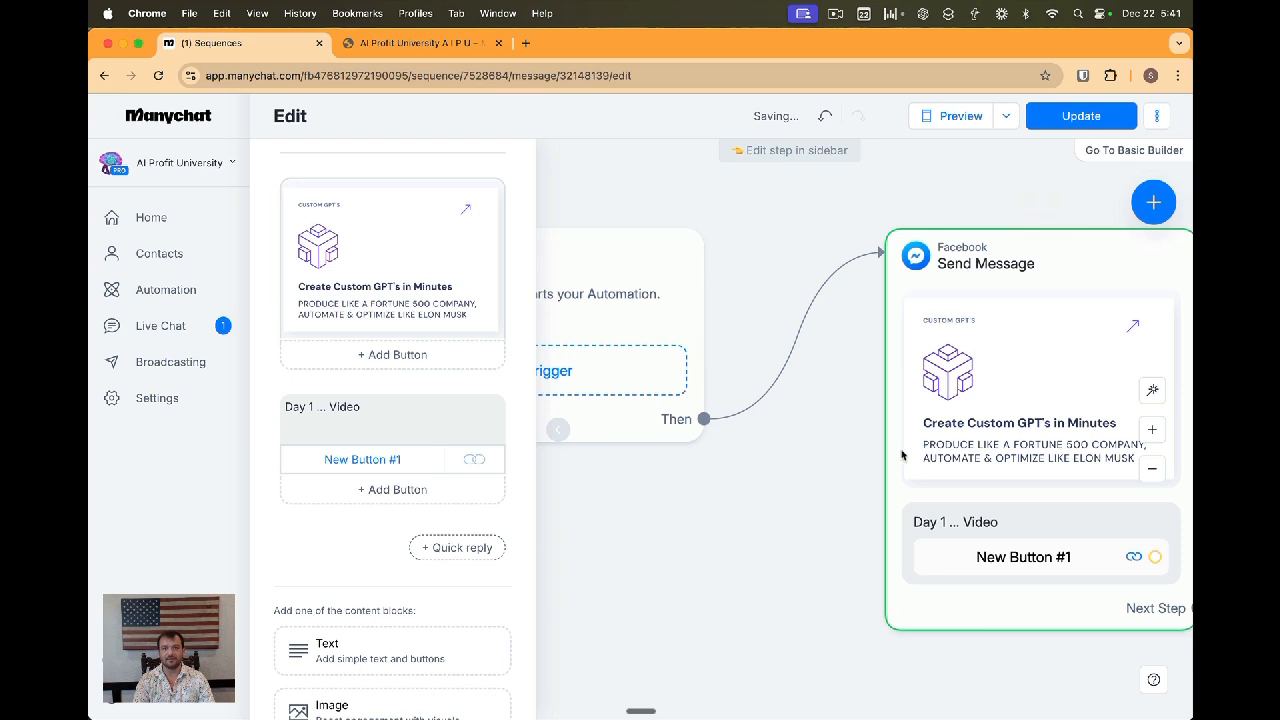
drag(330, 407, 286, 407)
text(Q)
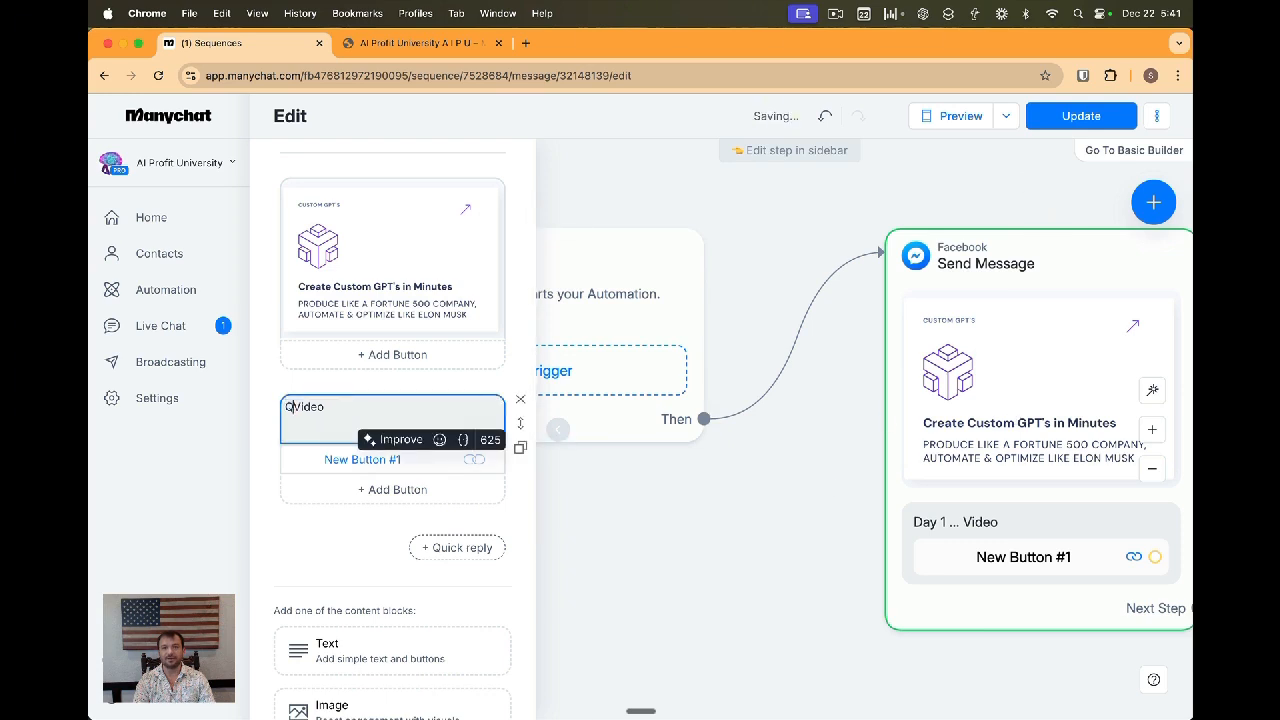
key(BackSpace)
text(WATC)
key(BackSpace)
key(BackSpace)
key(BackSpace)
text(AT)
key(BackSpace)
key(BackSpace)
text(atch)
key(End)
text(#1)
Rename the message's button to Watch Video
click(298, 459)
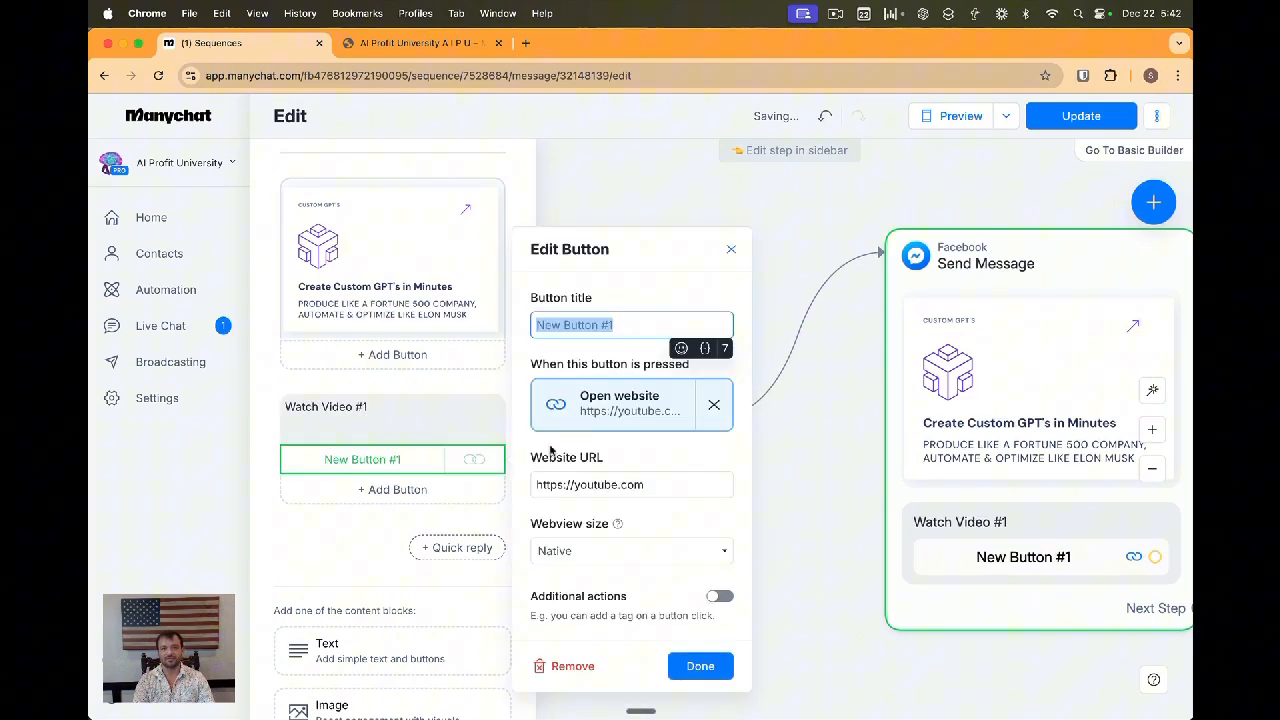
text(Open Video)
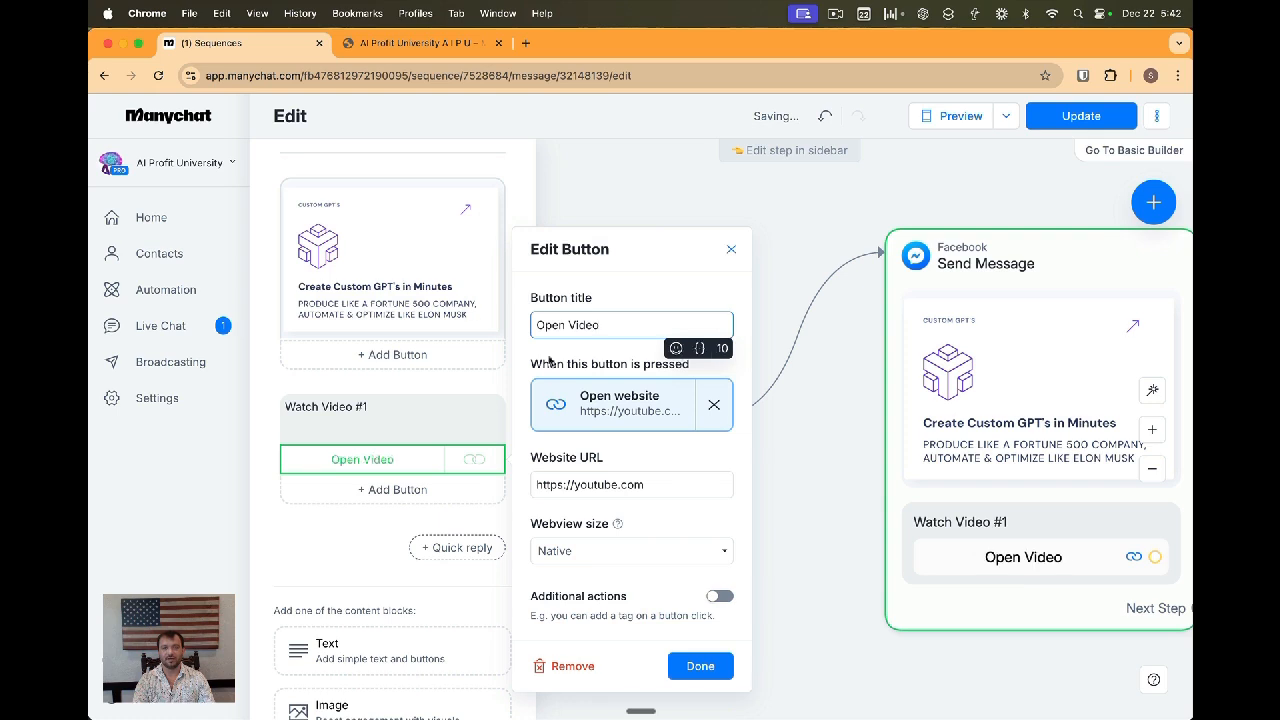
double_click(545, 325)
text(Watch)
click(402, 409)
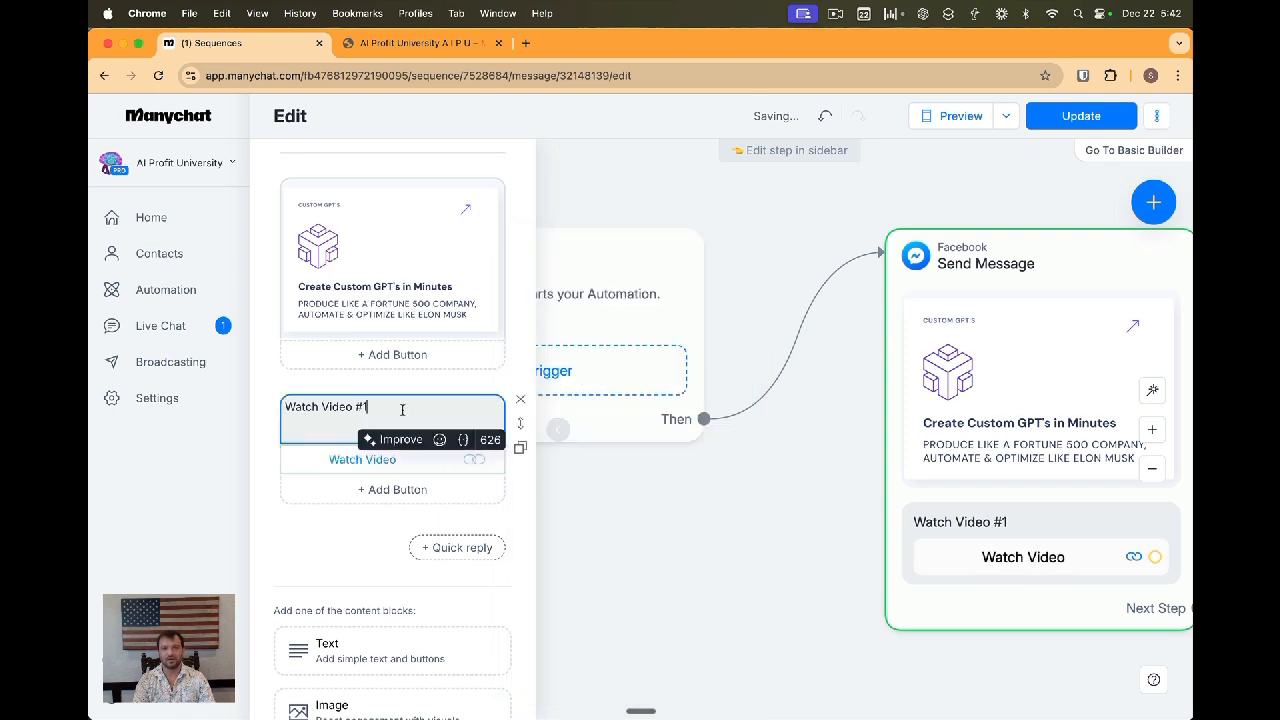
Publish the update, return to the sequence, and activate the first sequence message
click(1065, 118)
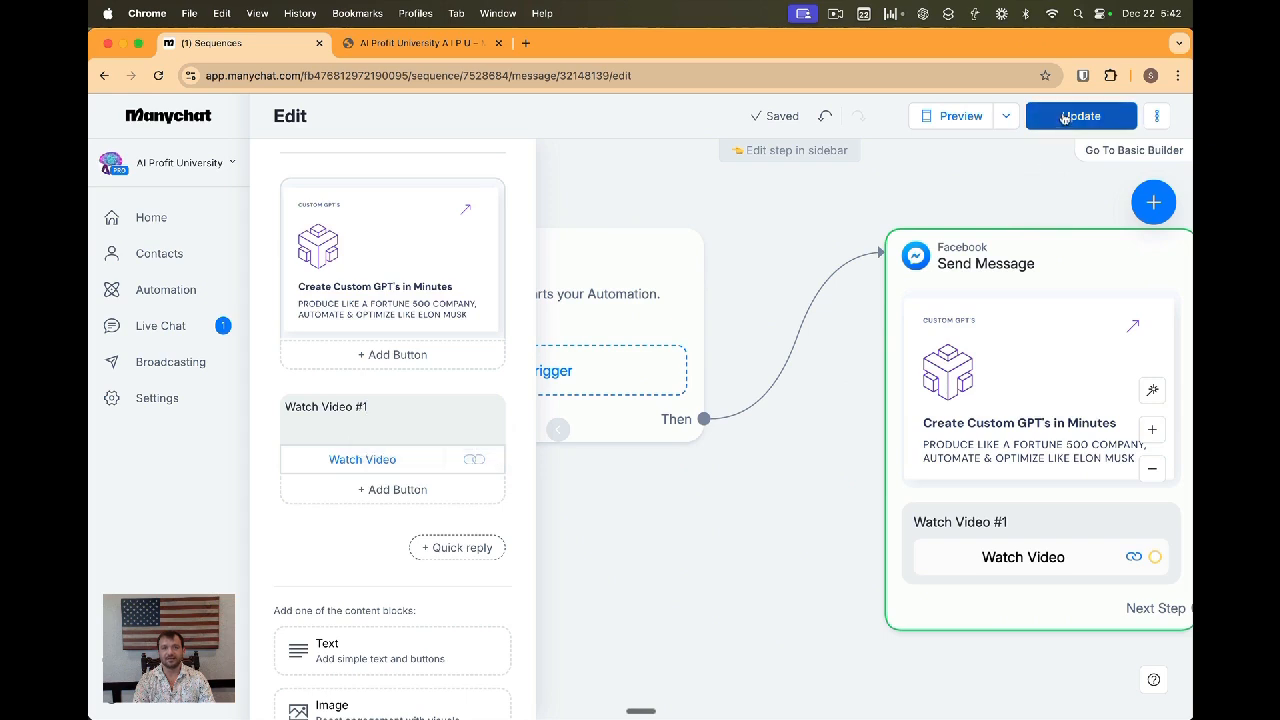
click(740, 565)
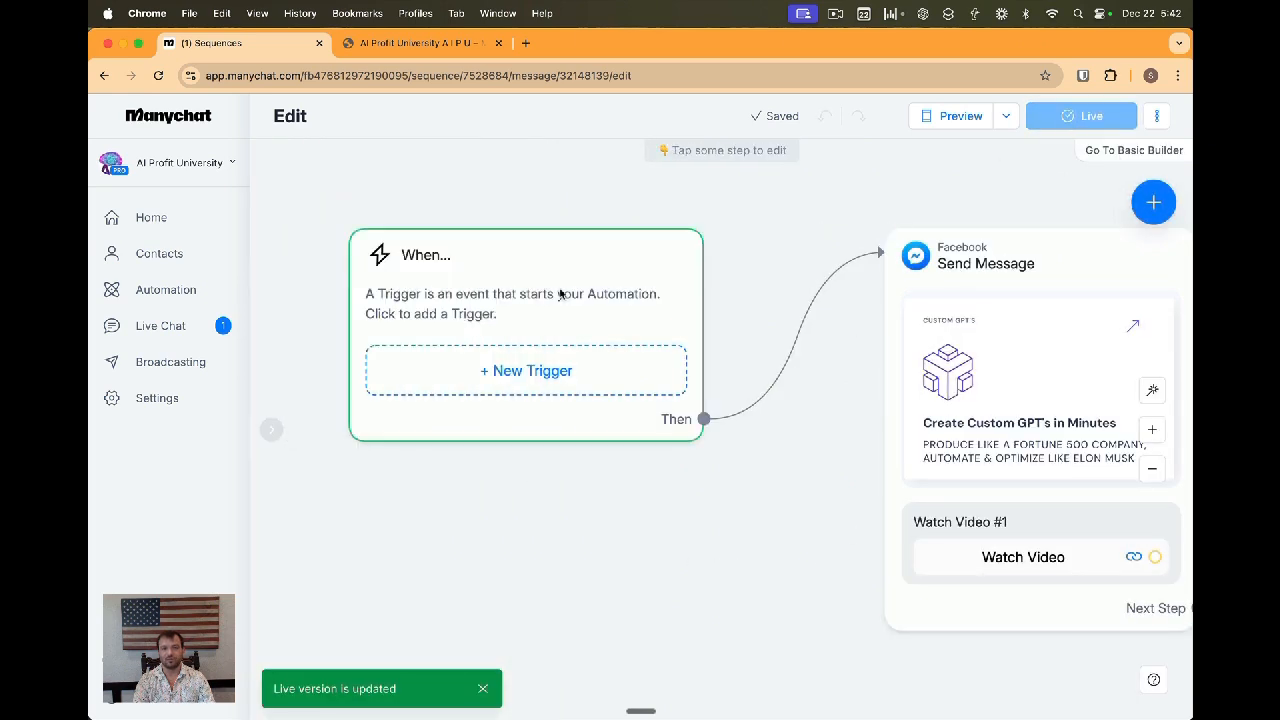
click(104, 75)
click(494, 272)
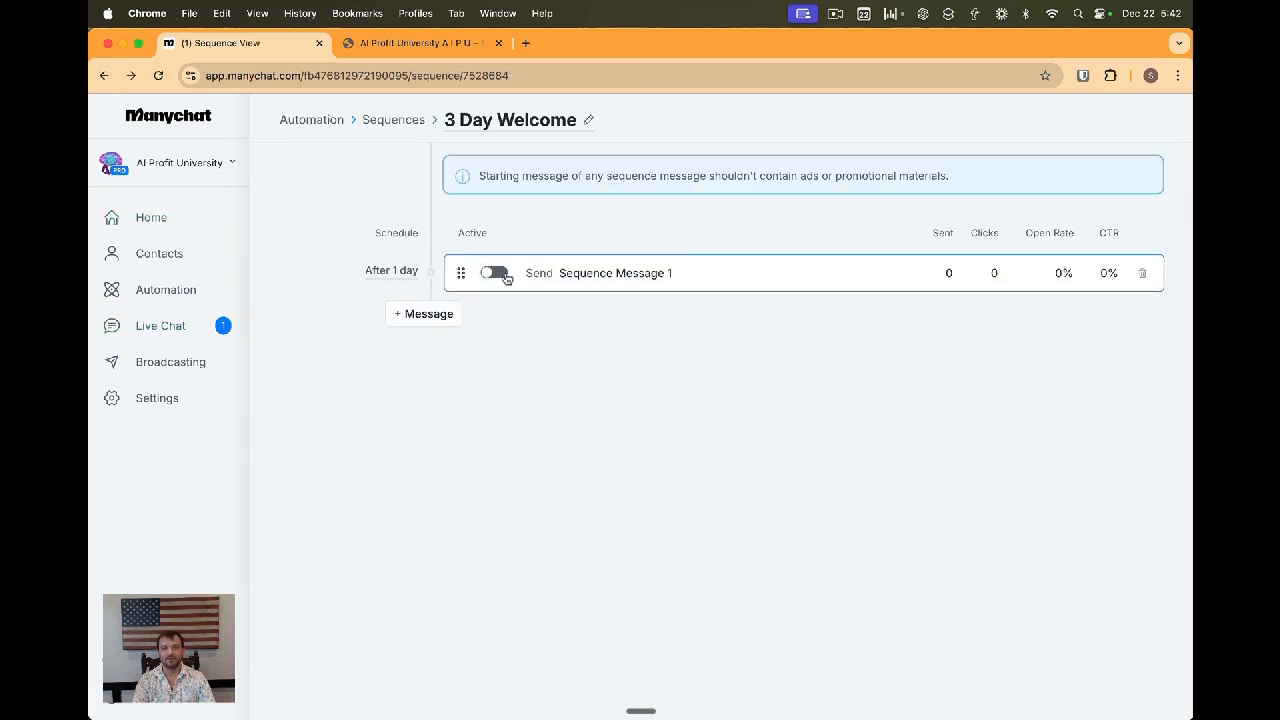
click(667, 275)
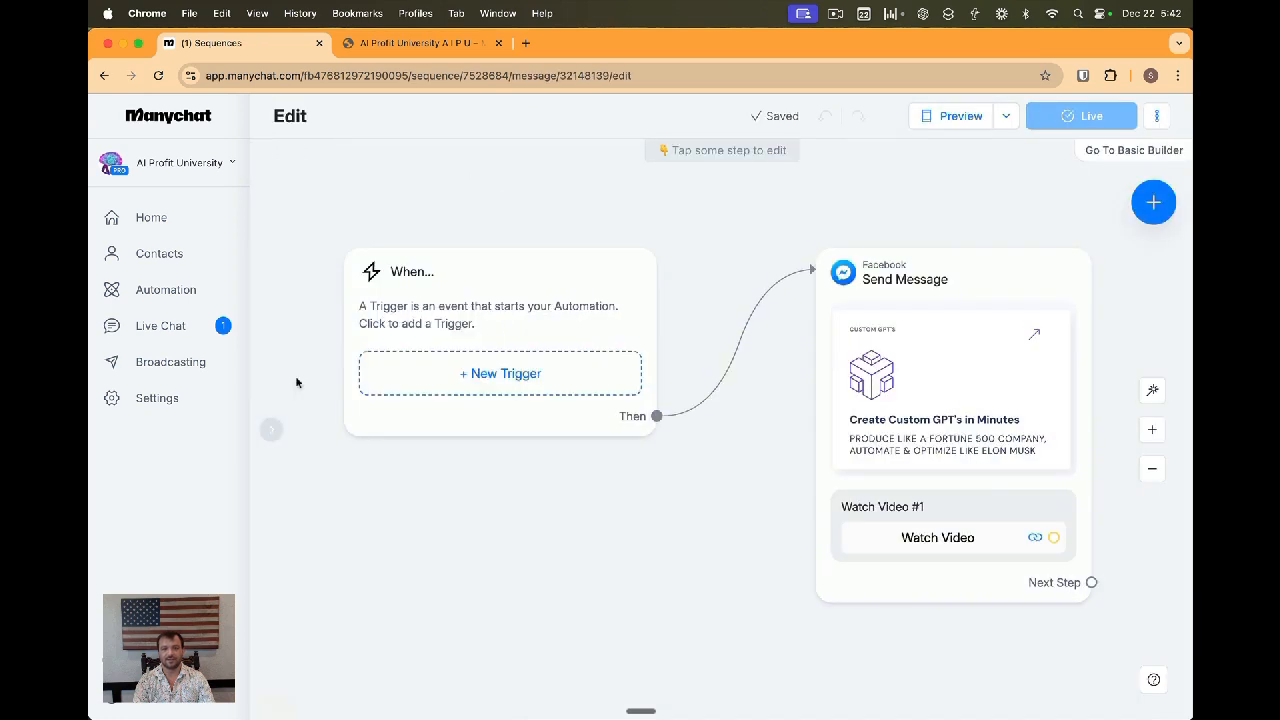
click(104, 75)
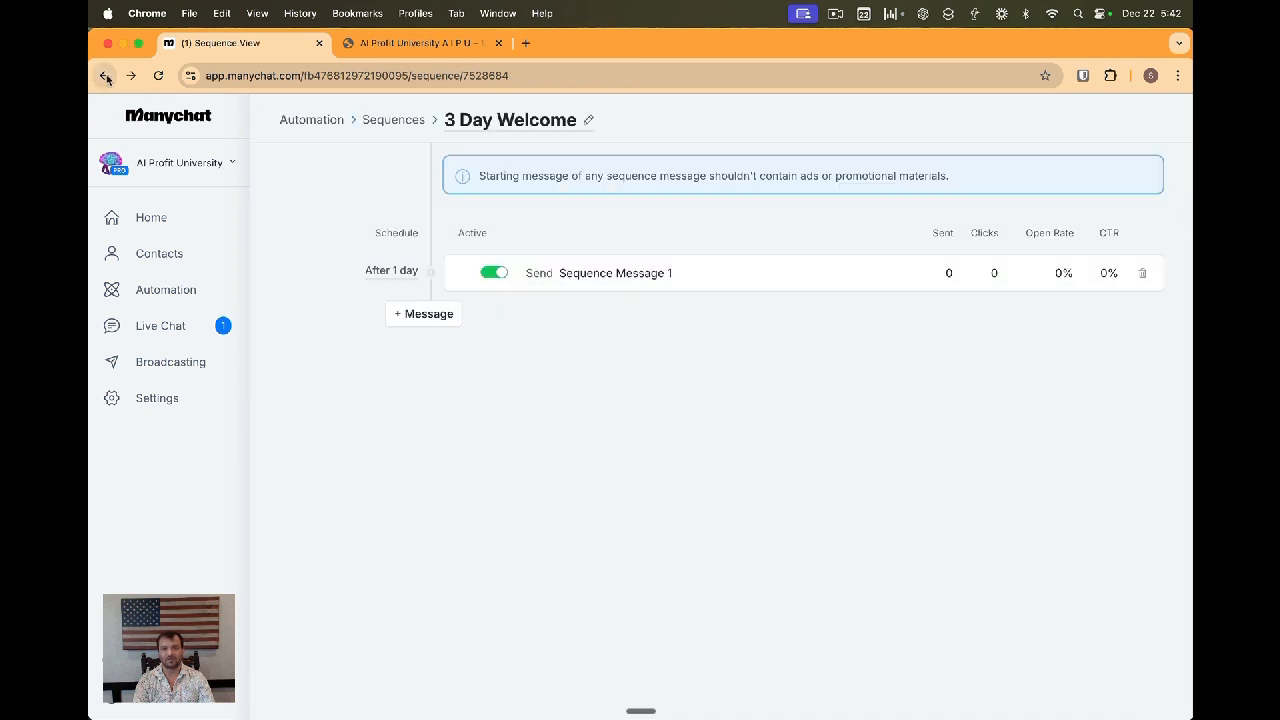
Add two more messages to the 3 Day Welcome sequence
click(428, 315)
click(440, 366)
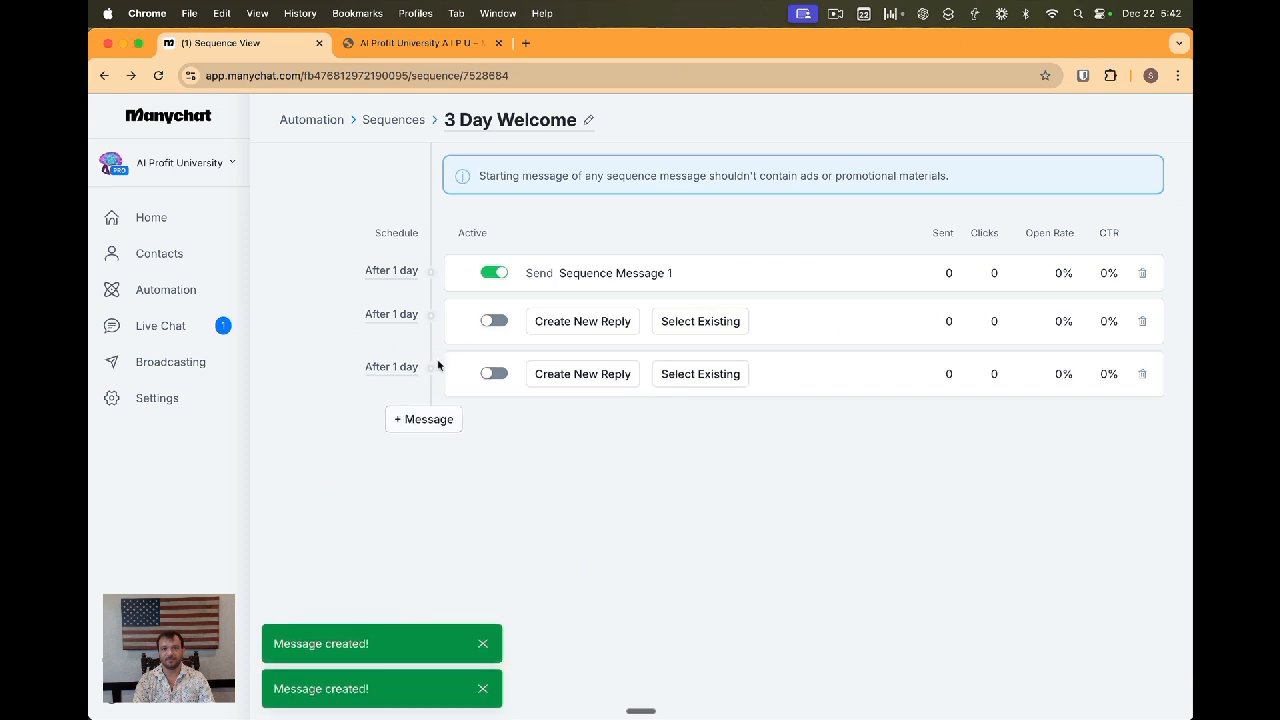
Schedule the first sequence message to send immediately, between 8:00 and 10:00, on any day
click(398, 272)
click(420, 322)
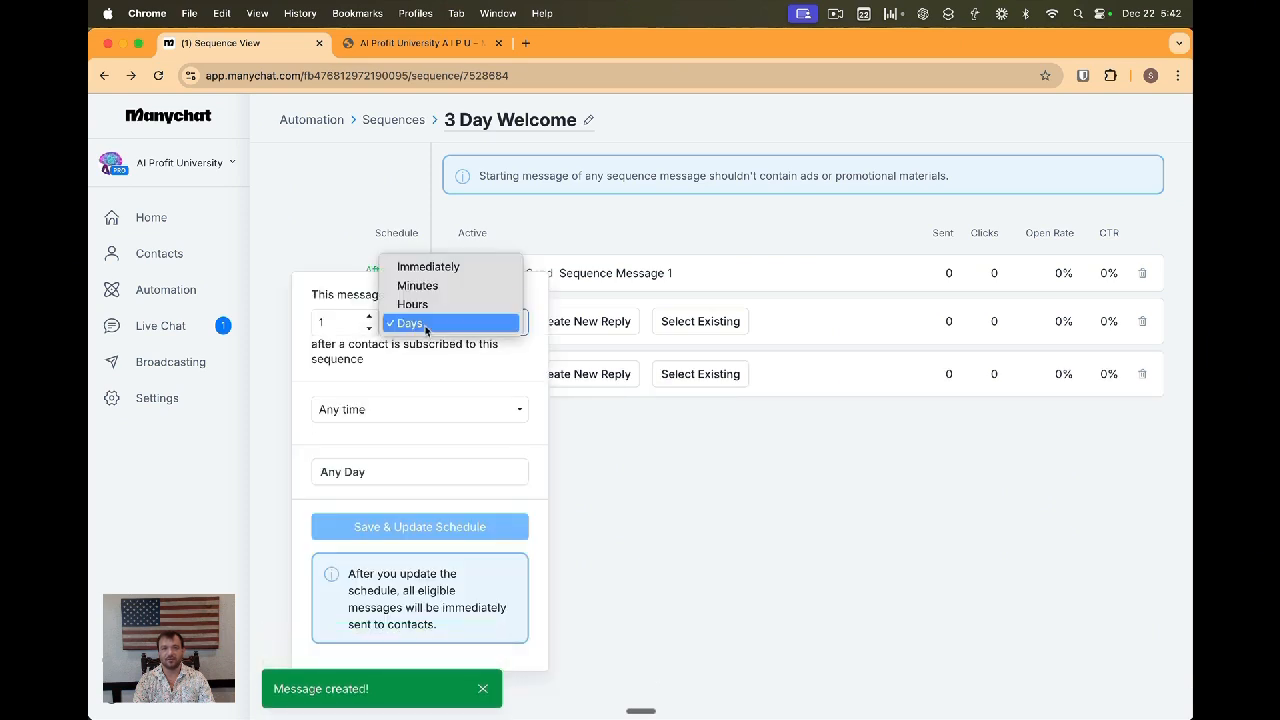
click(428, 268)
click(389, 412)
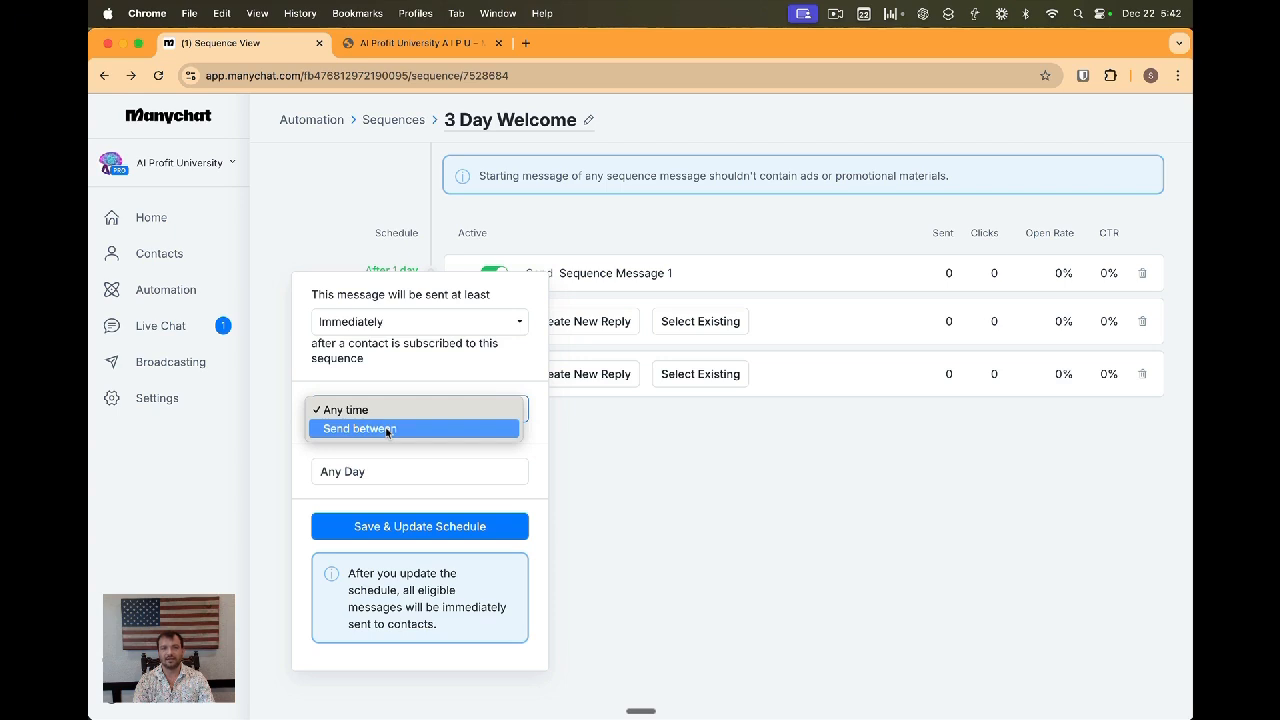
click(386, 430)
click(462, 447)
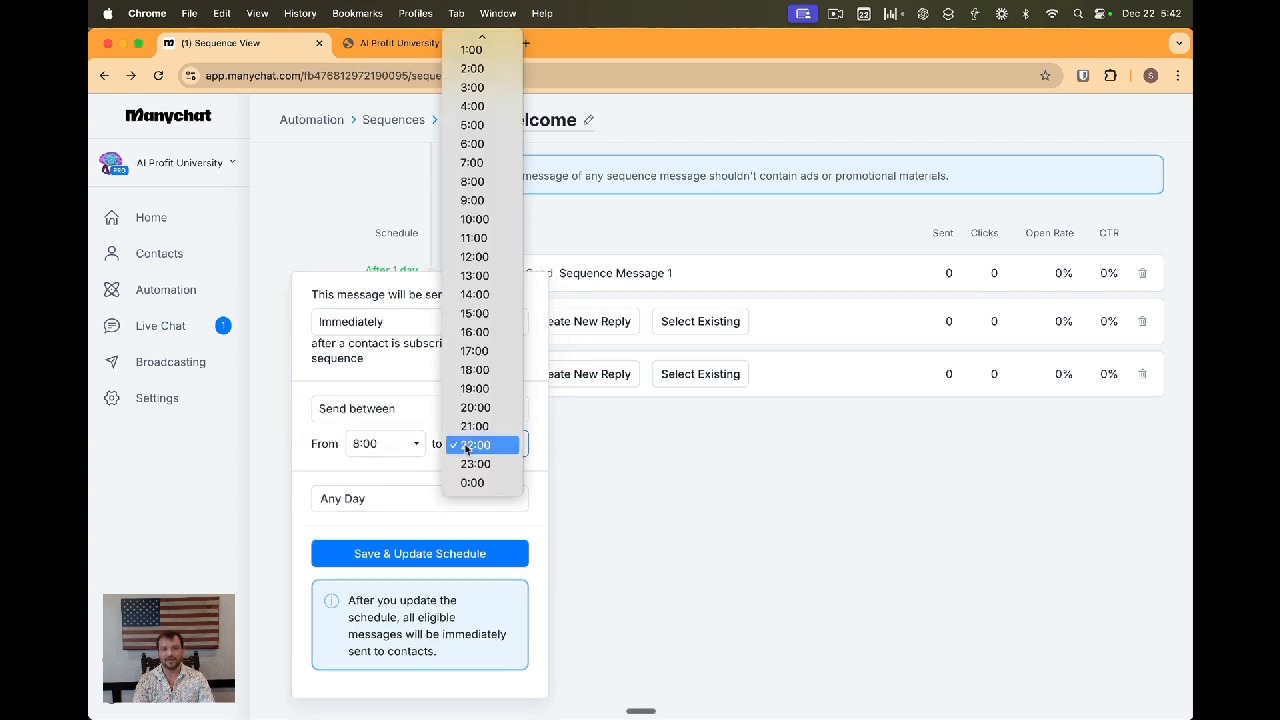
key(Escape)
text(10)
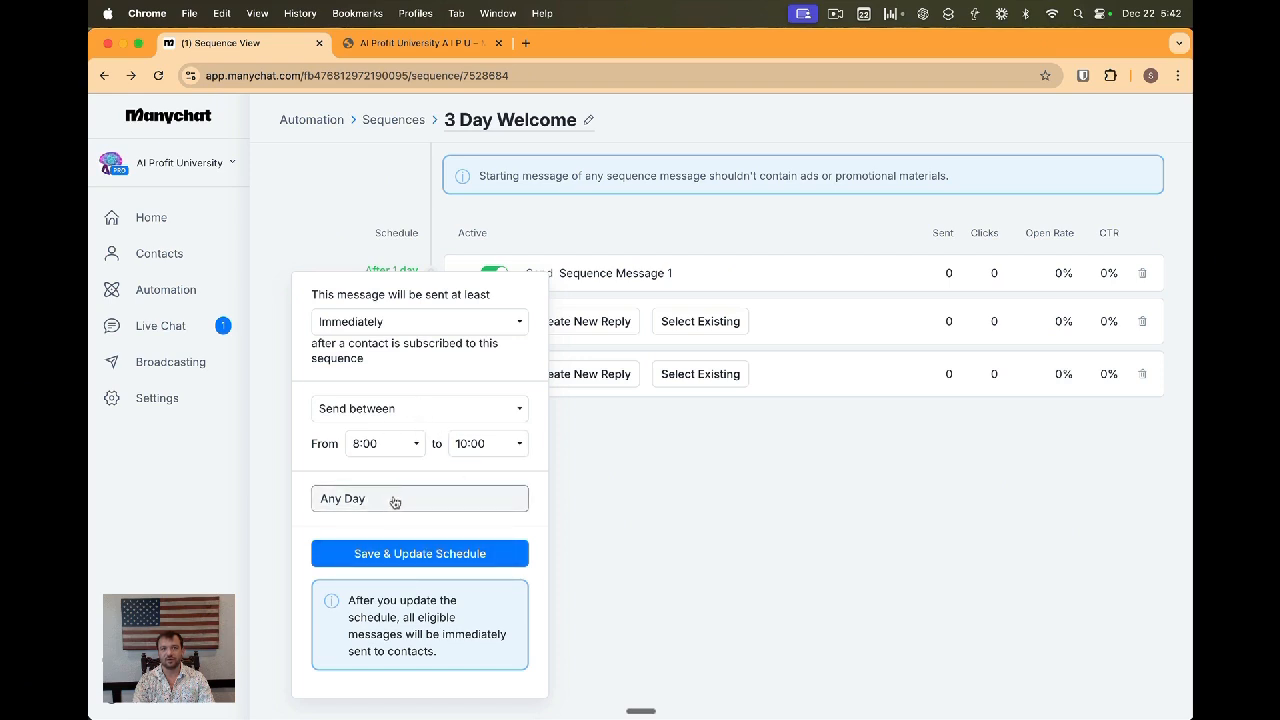
click(395, 500)
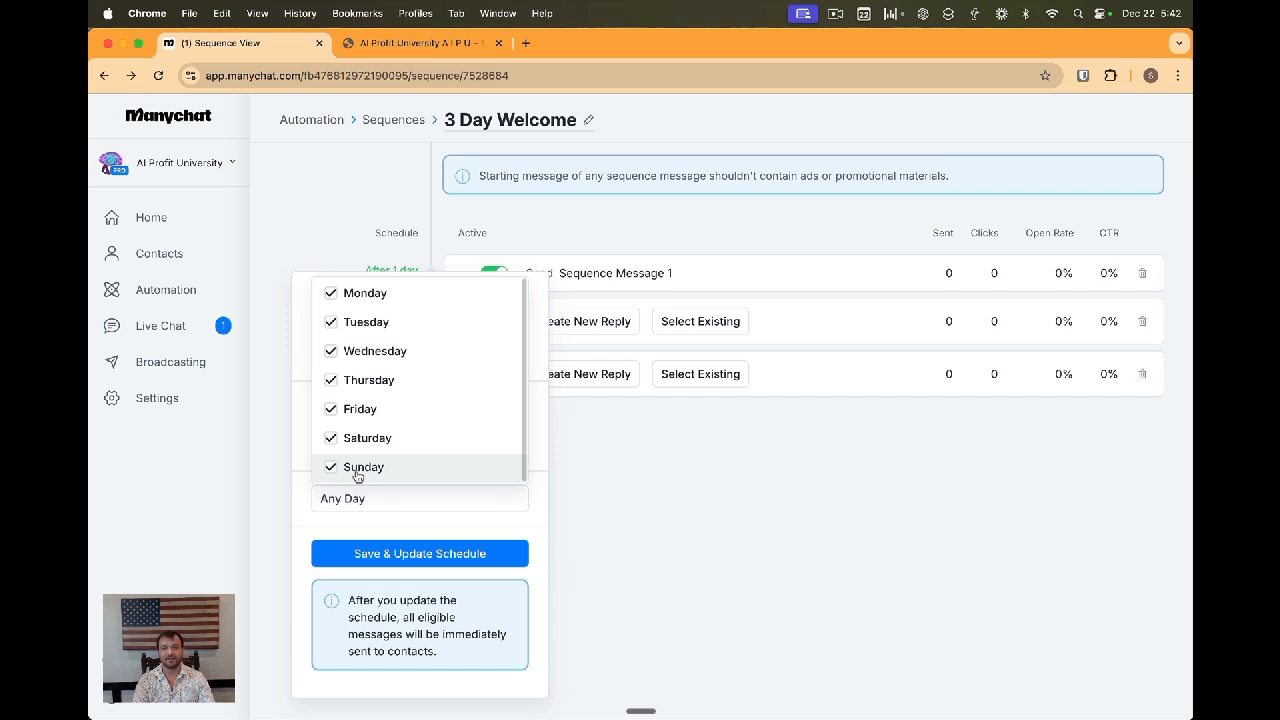
click(426, 560)
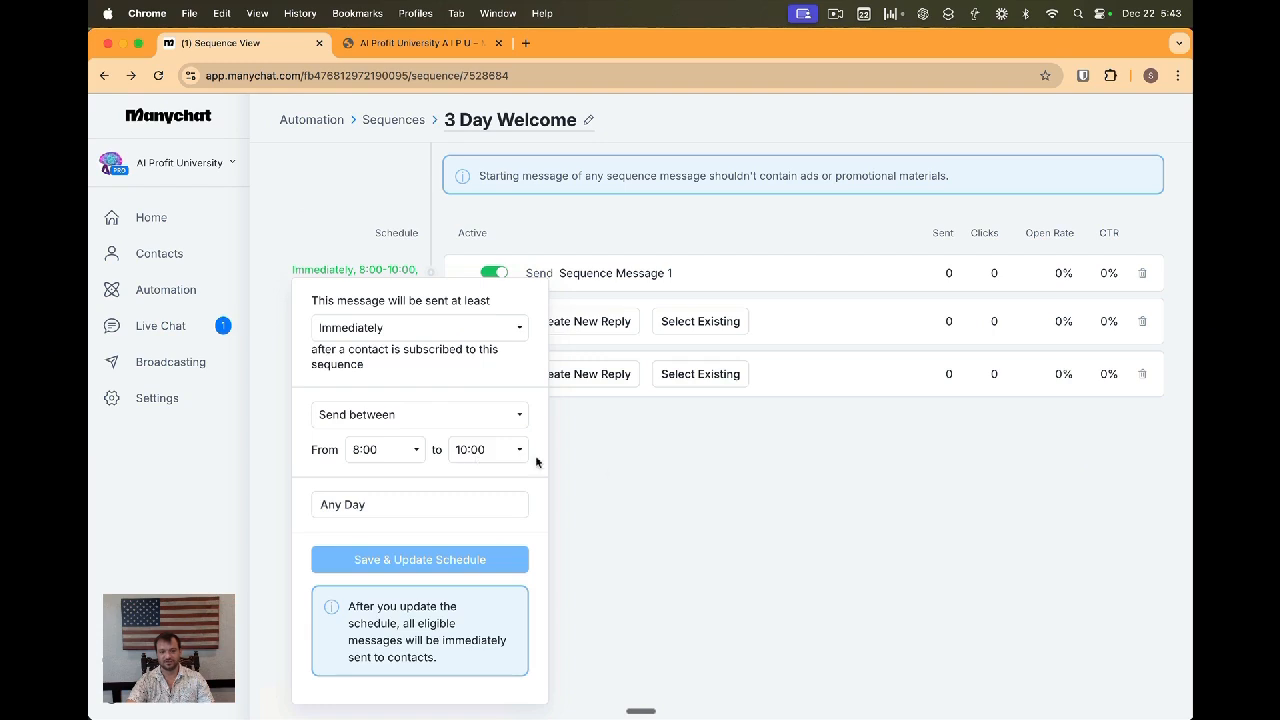
click(611, 467)
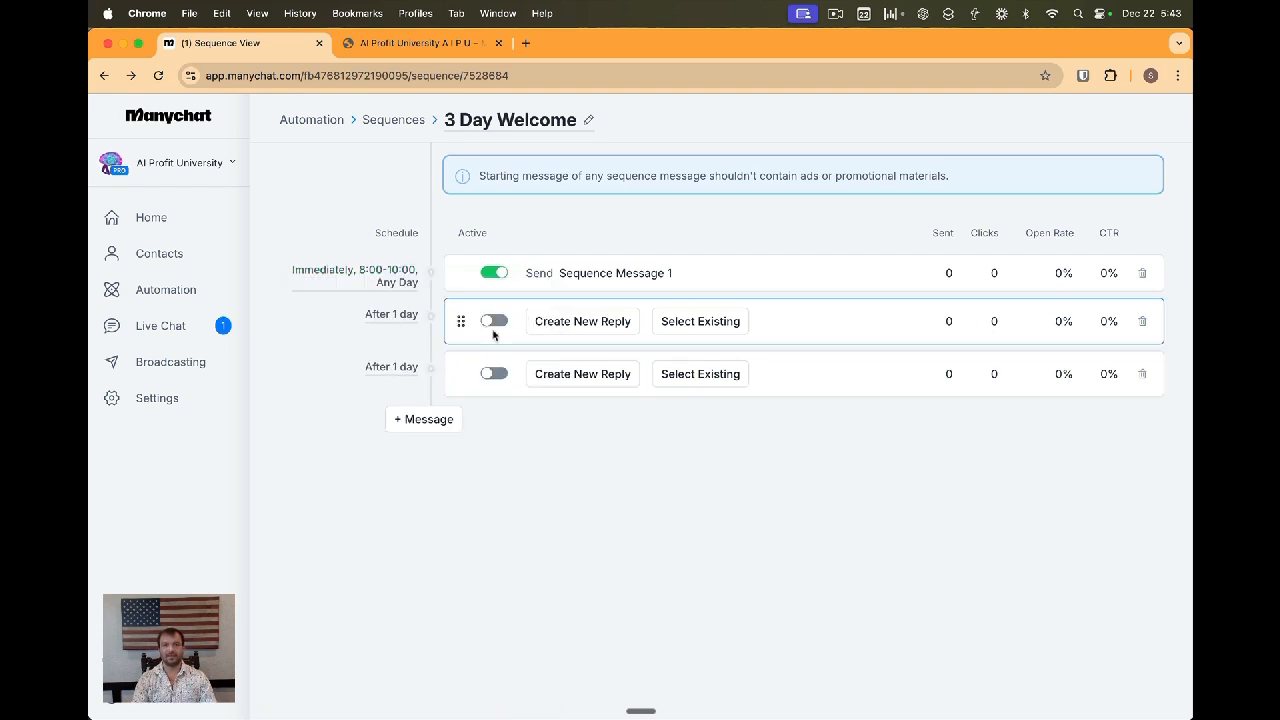
Rename the first message's automation to Welcome Sequence 1
click(110, 291)
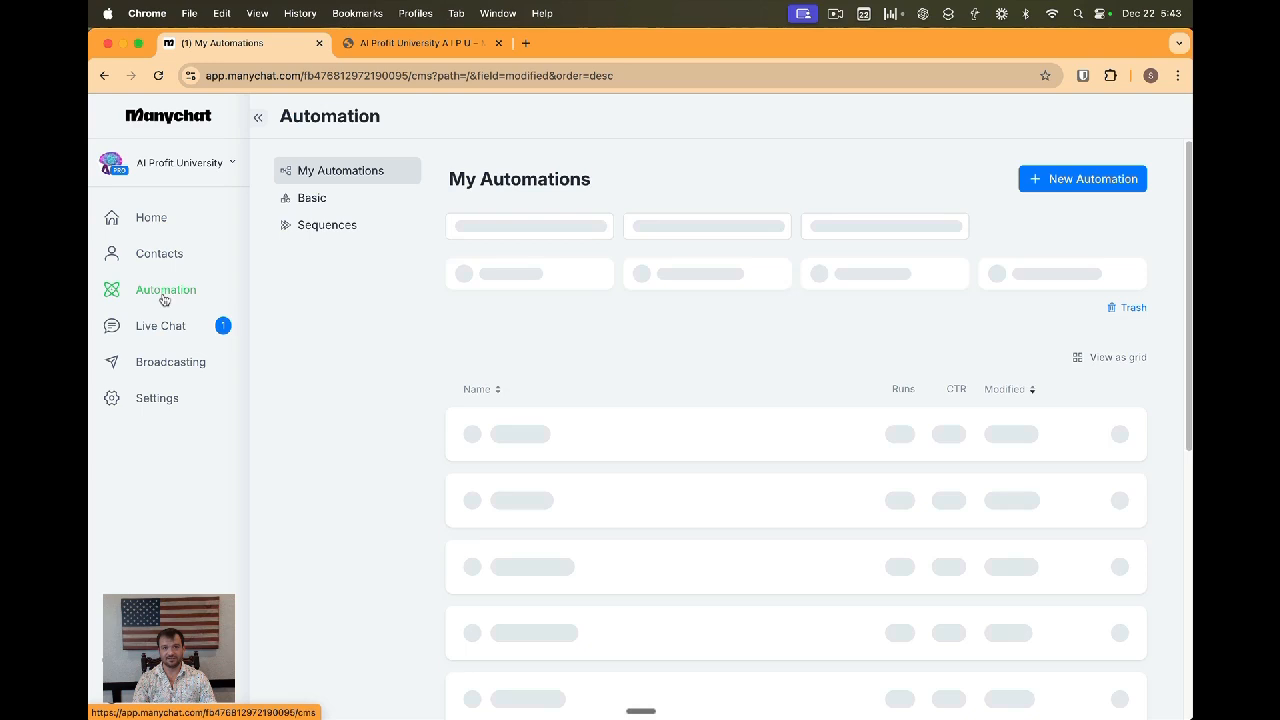
click(1123, 433)
click(1010, 465)
double_click(548, 221)
text(Welcome Sequence)
key(alt+shift+Right)
key(BackSpace)
click(770, 285)
Duplicate Welcome Sequence 1 and rename the copy Welcome Sequence 2
click(1120, 434)
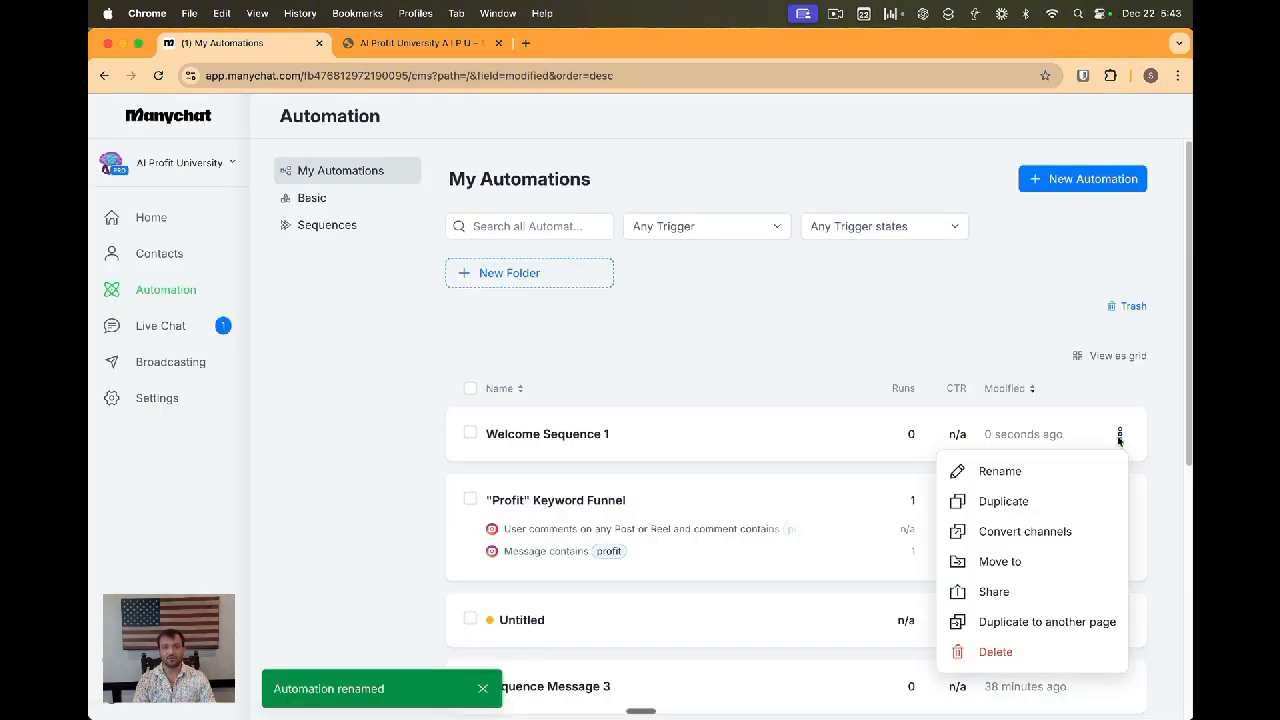
click(1004, 503)
click(628, 440)
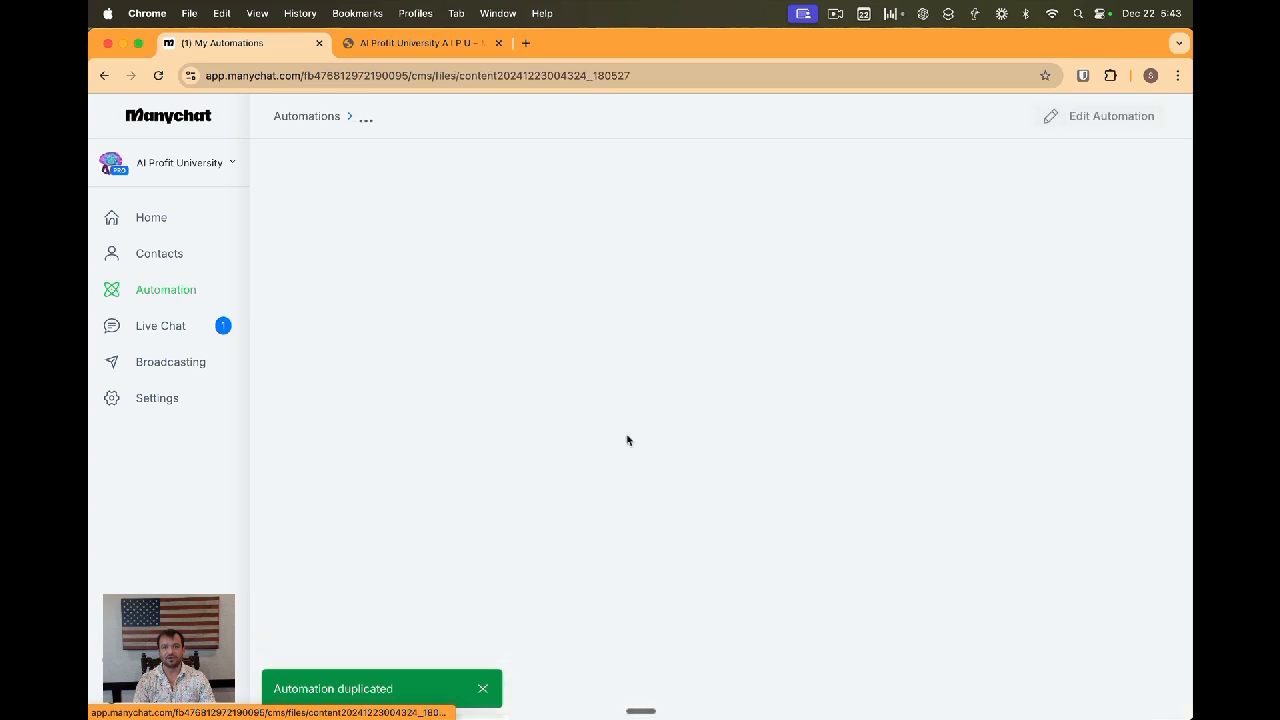
click(486, 116)
key(BackSpace)
key(BackSpace)
key(BackSpace)
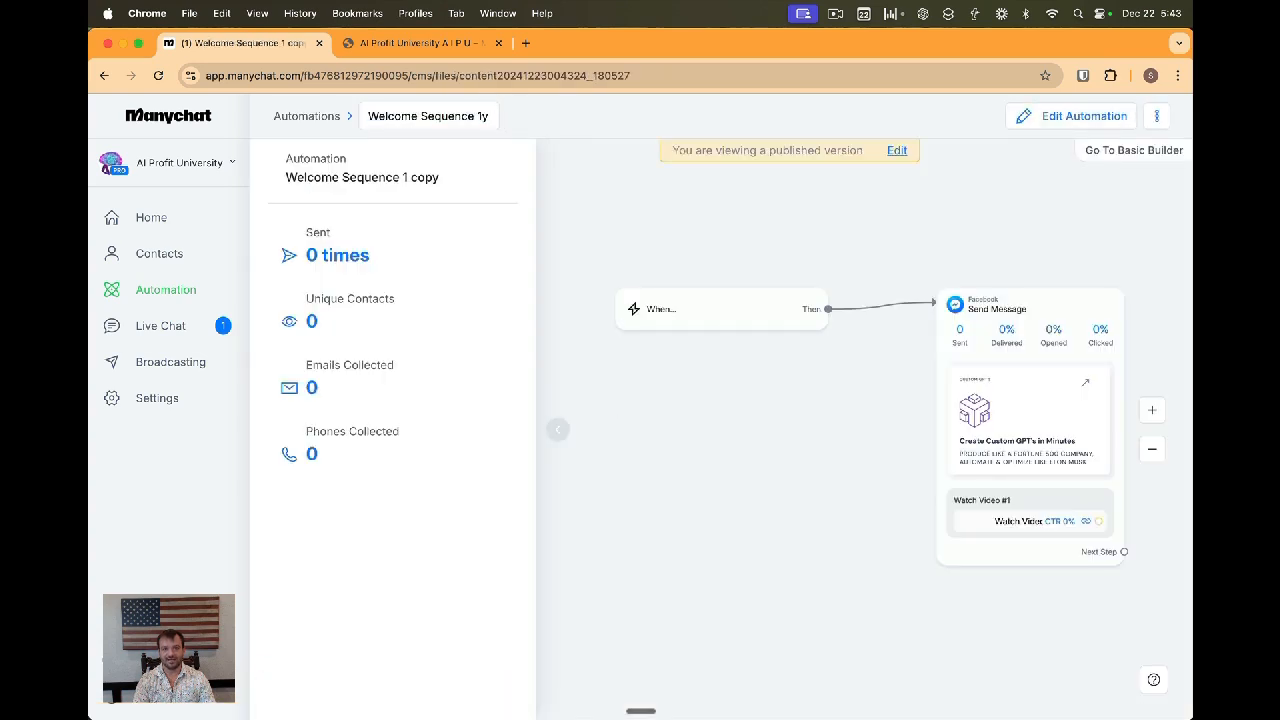
key(Return)
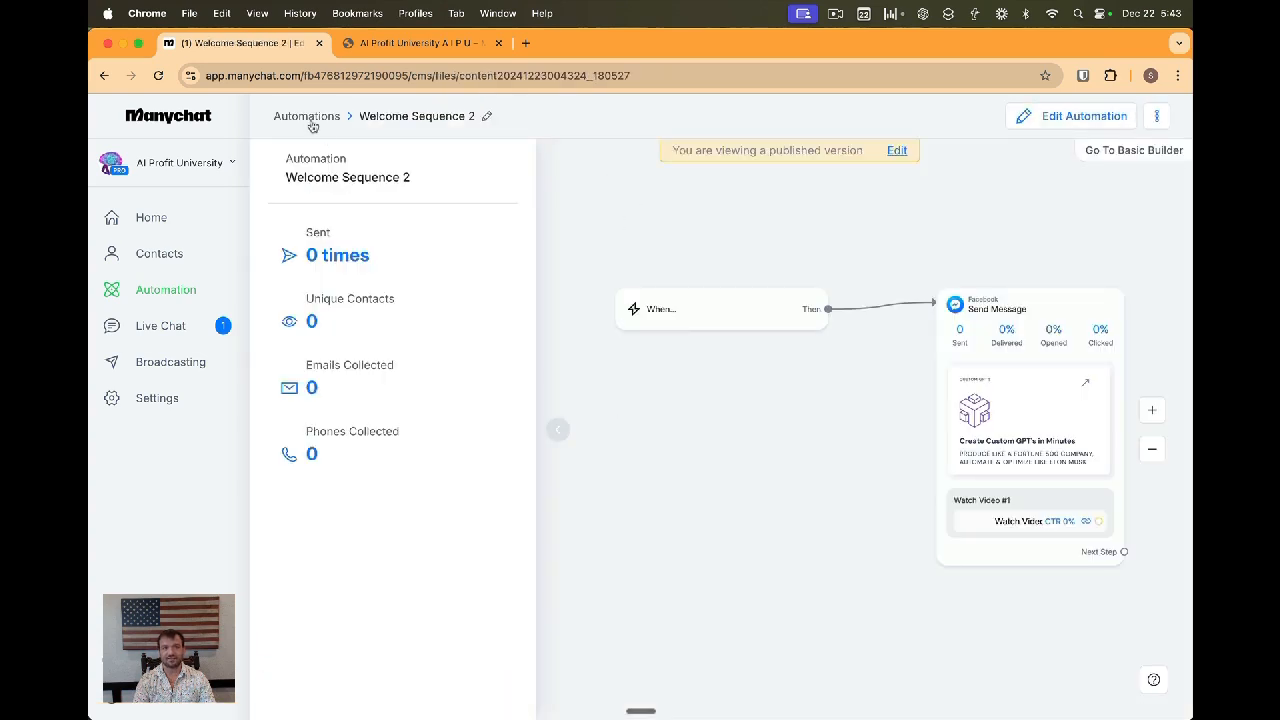
Duplicate Welcome Sequence 2 and rename the new copy Welcome Sequence 3
click(307, 116)
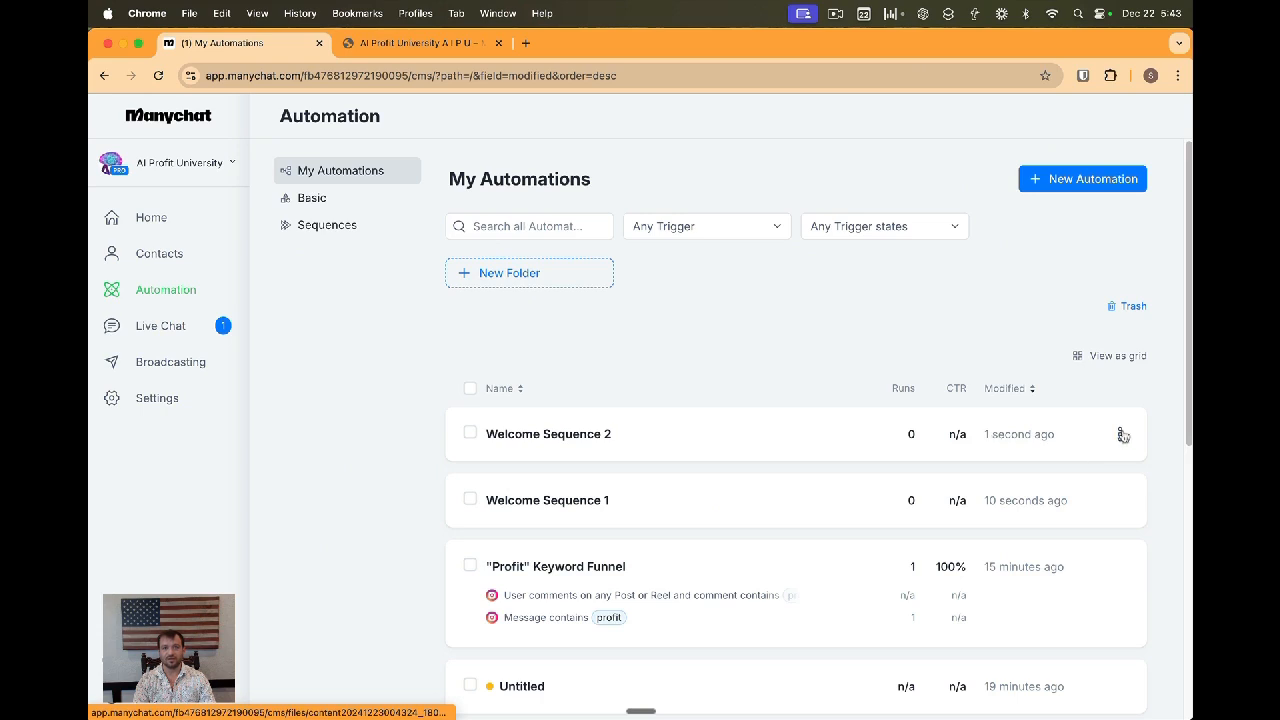
click(1085, 434)
key(super+bracketleft)
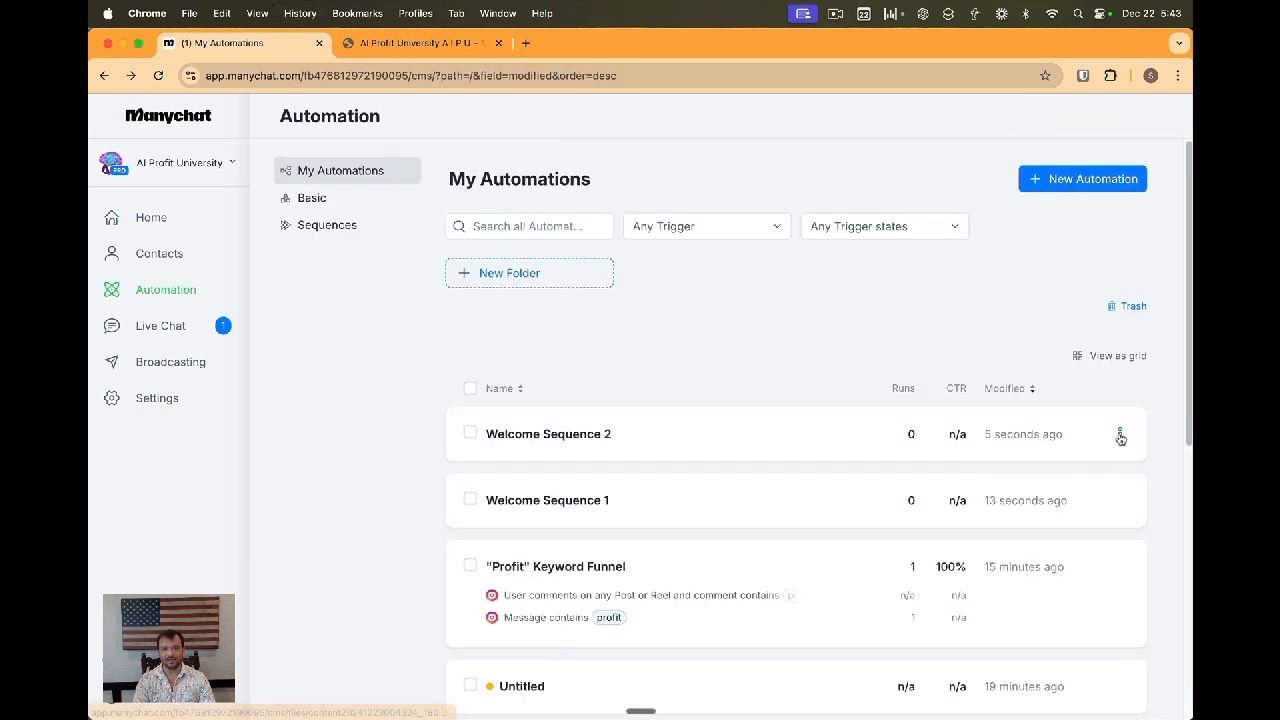
click(1119, 434)
click(1004, 503)
click(1119, 434)
click(1014, 471)
key(BackSpace)
key(BackSpace)
key(BackSpace)
key(BackSpace)
key(BackSpace)
key(BackSpace)
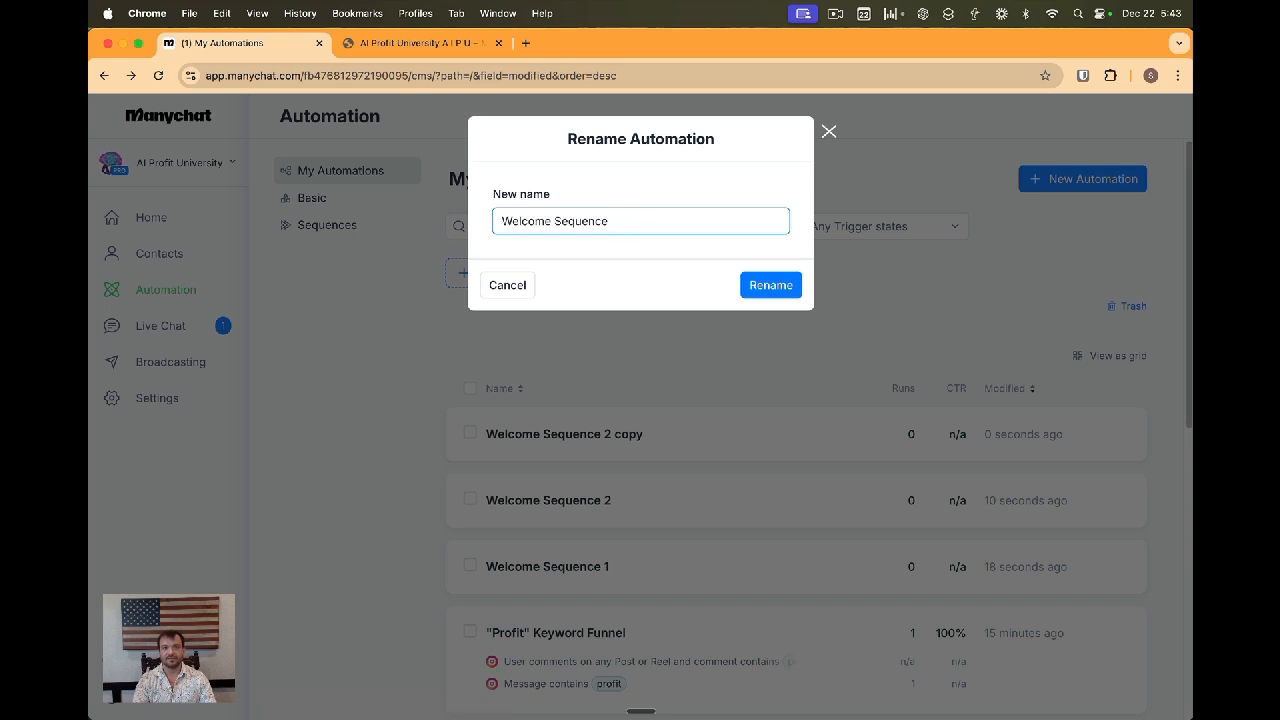
text(3)
click(768, 285)
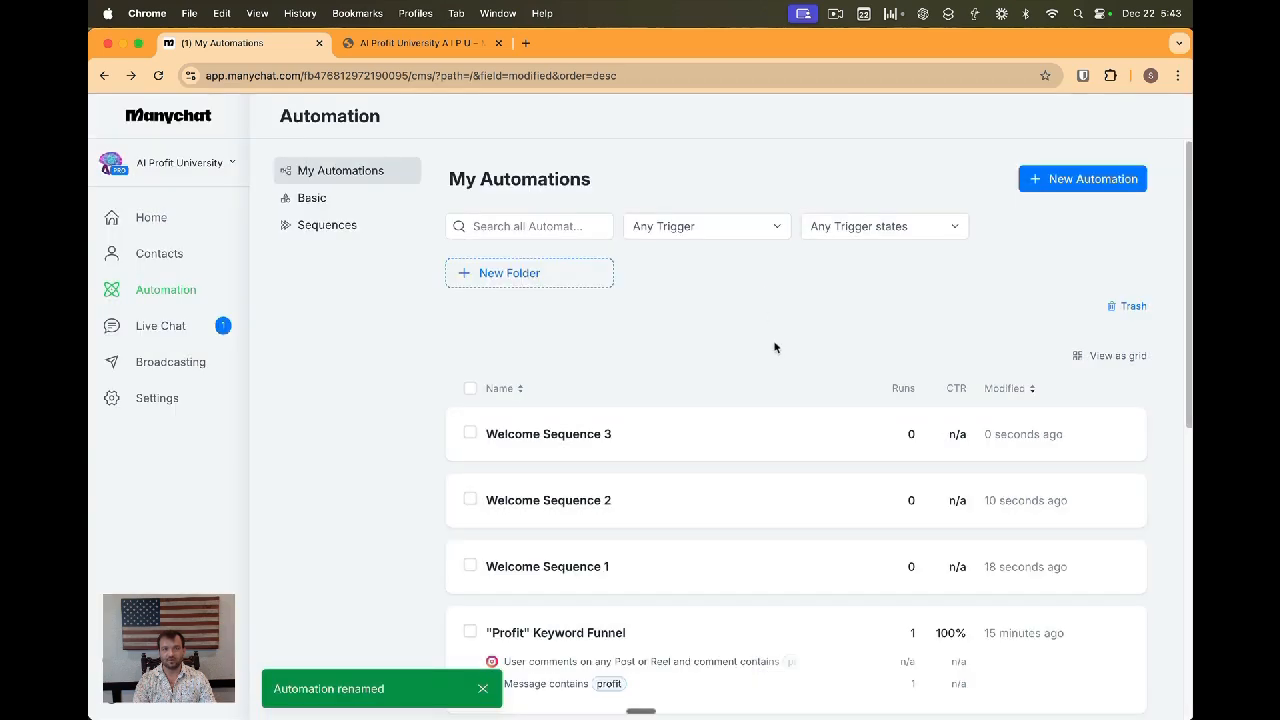
Open Welcome Sequence 2 and Welcome Sequence 3 to inspect their message content
click(554, 497)
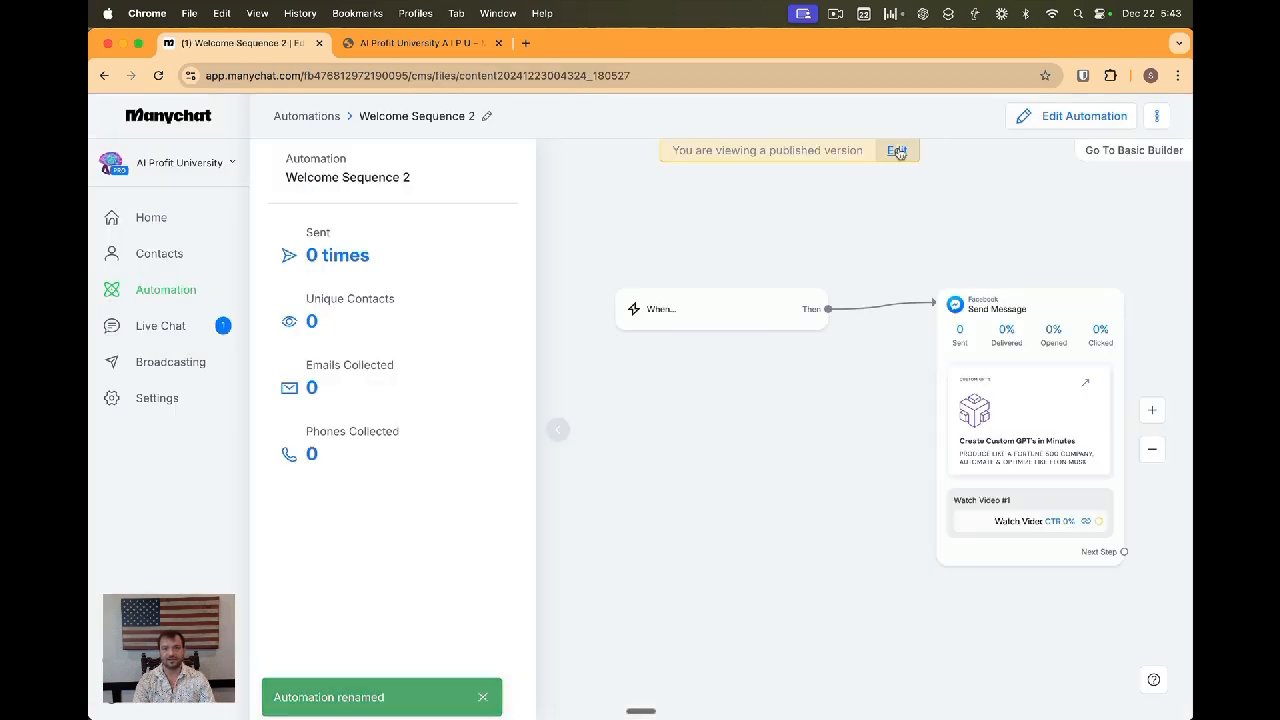
click(896, 151)
click(894, 440)
click(1015, 180)
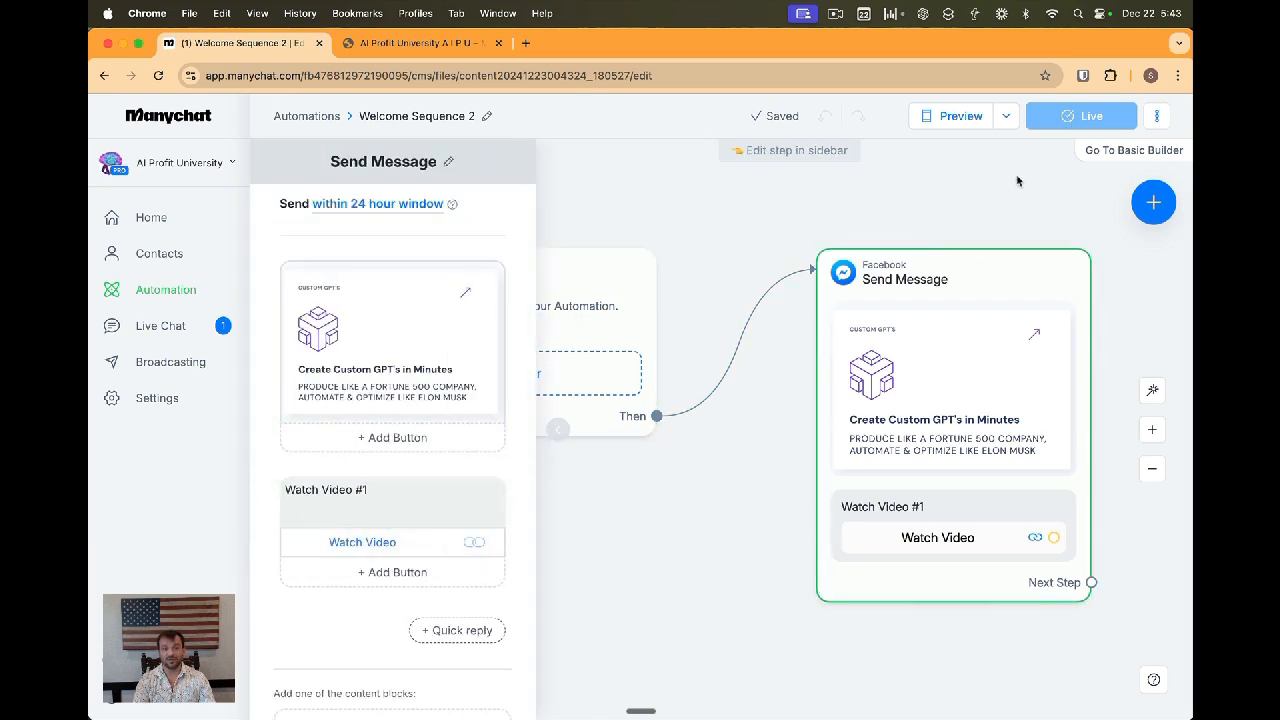
click(318, 119)
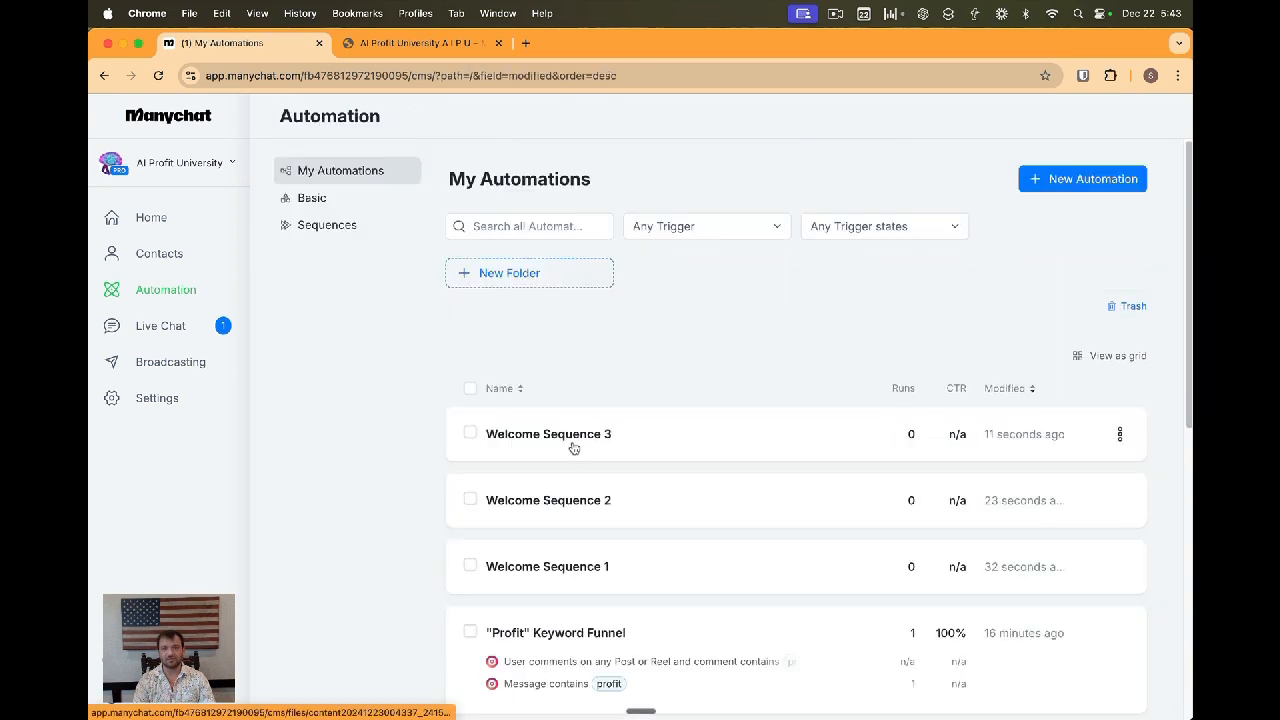
click(571, 447)
click(1048, 118)
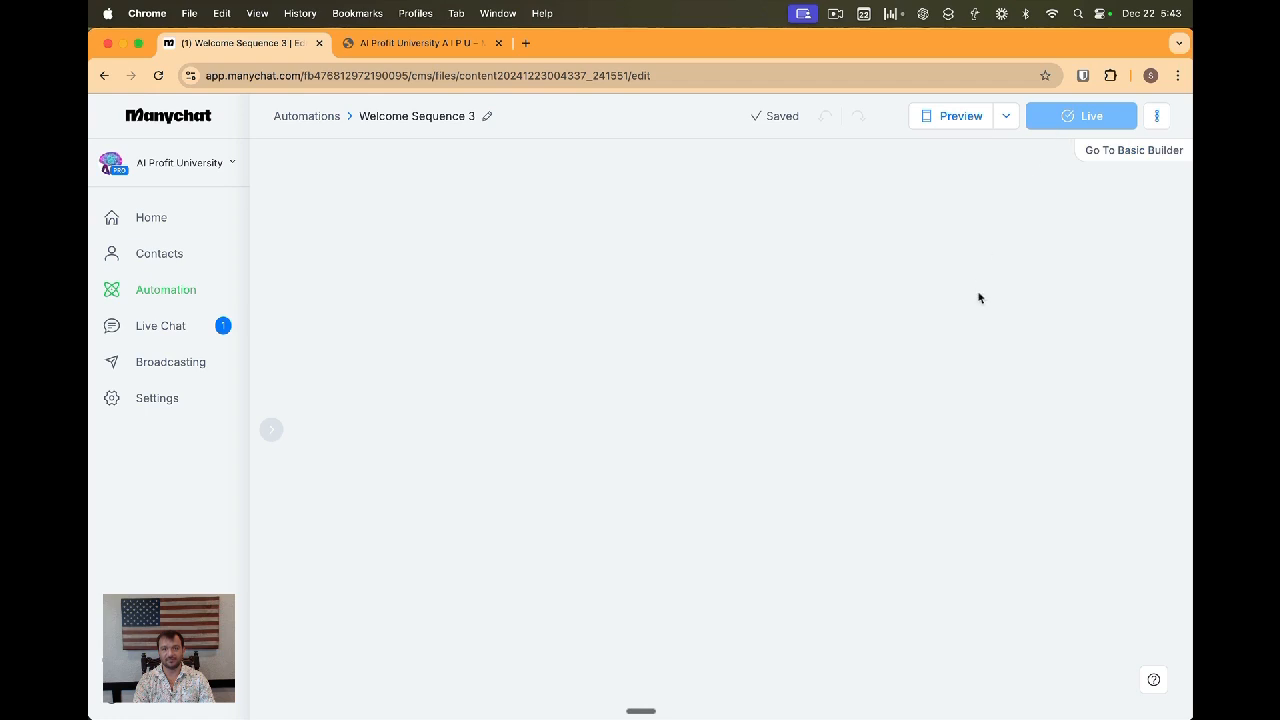
click(307, 118)
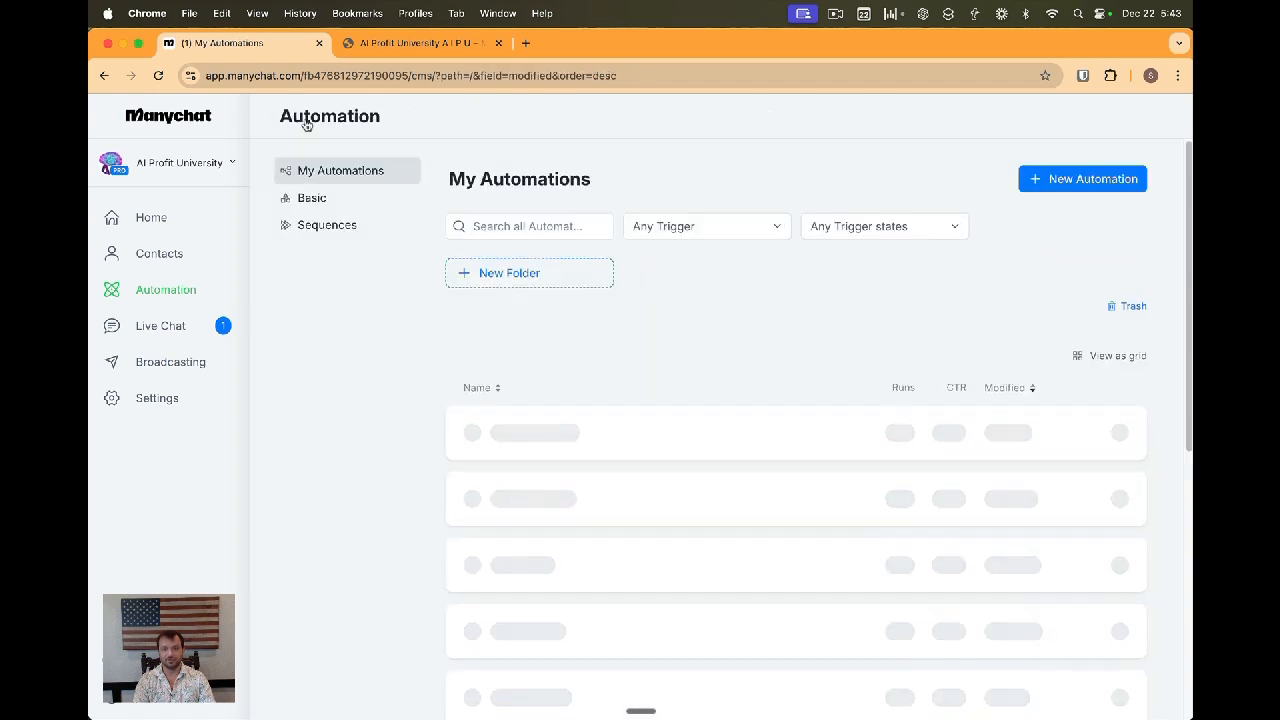
Assign the existing Welcome Sequence 2 automation to the second message of the 3 Day Welcome sequence
click(330, 228)
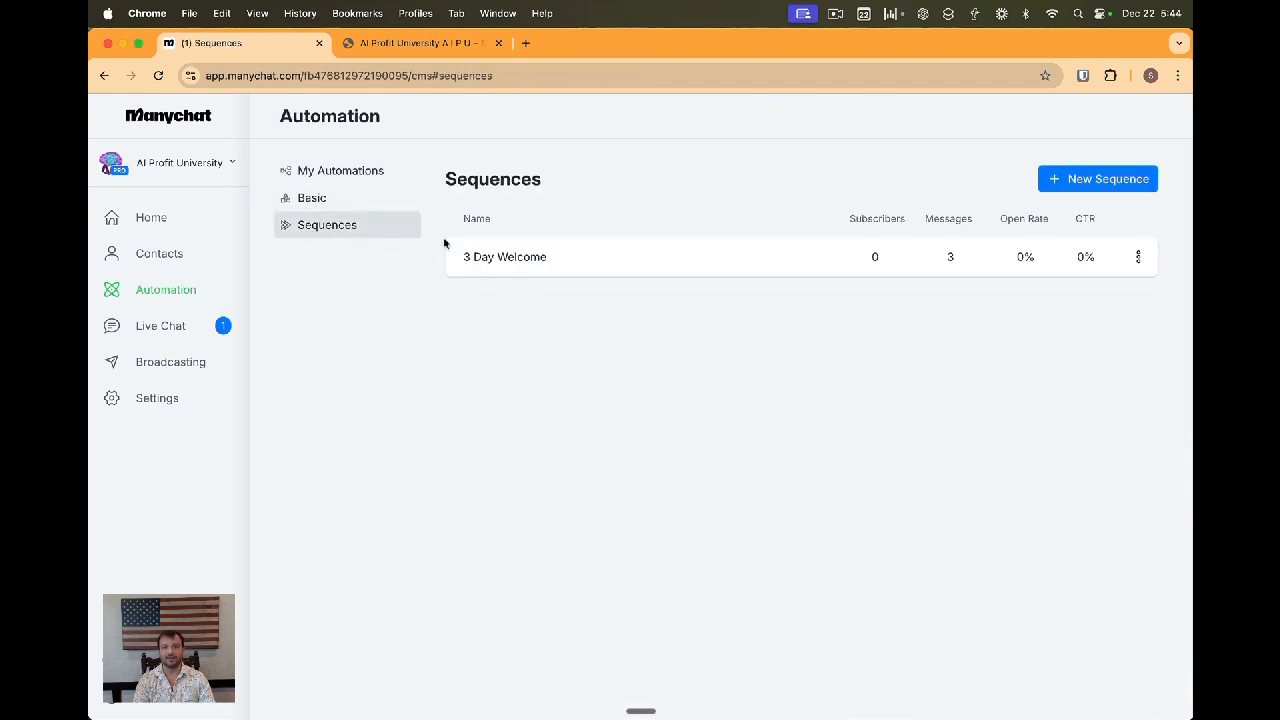
click(517, 257)
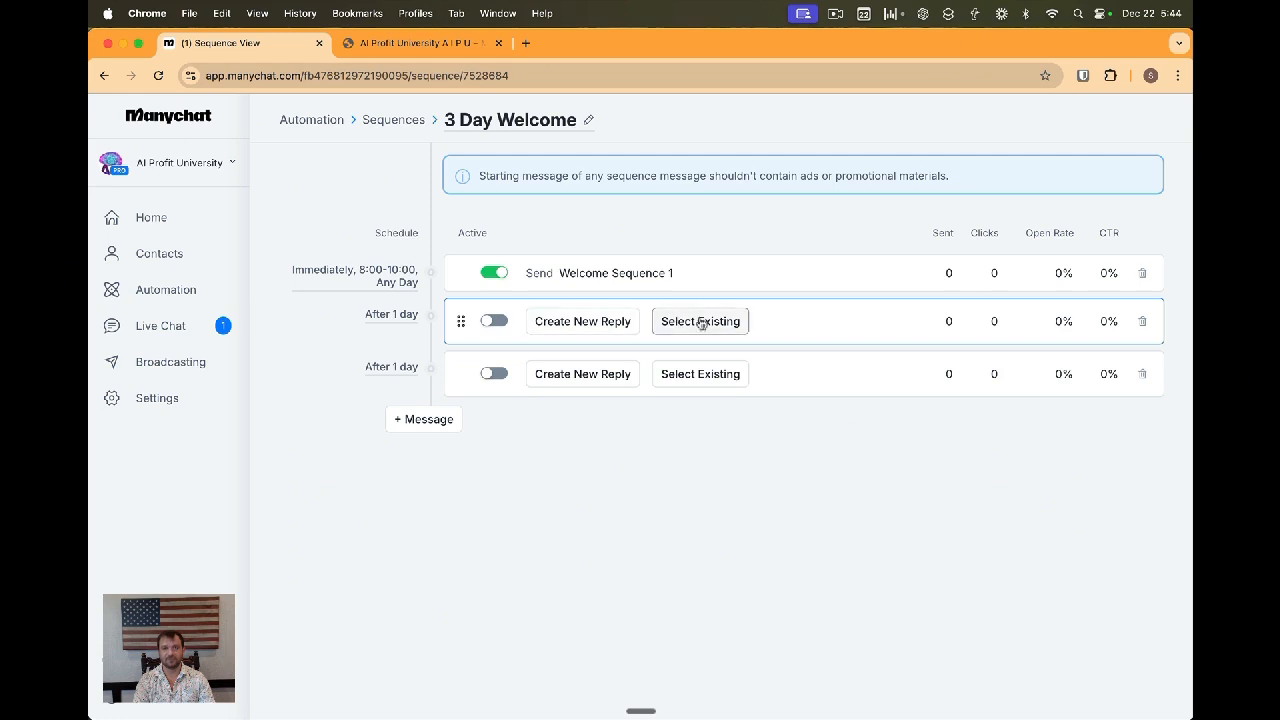
click(697, 321)
click(330, 372)
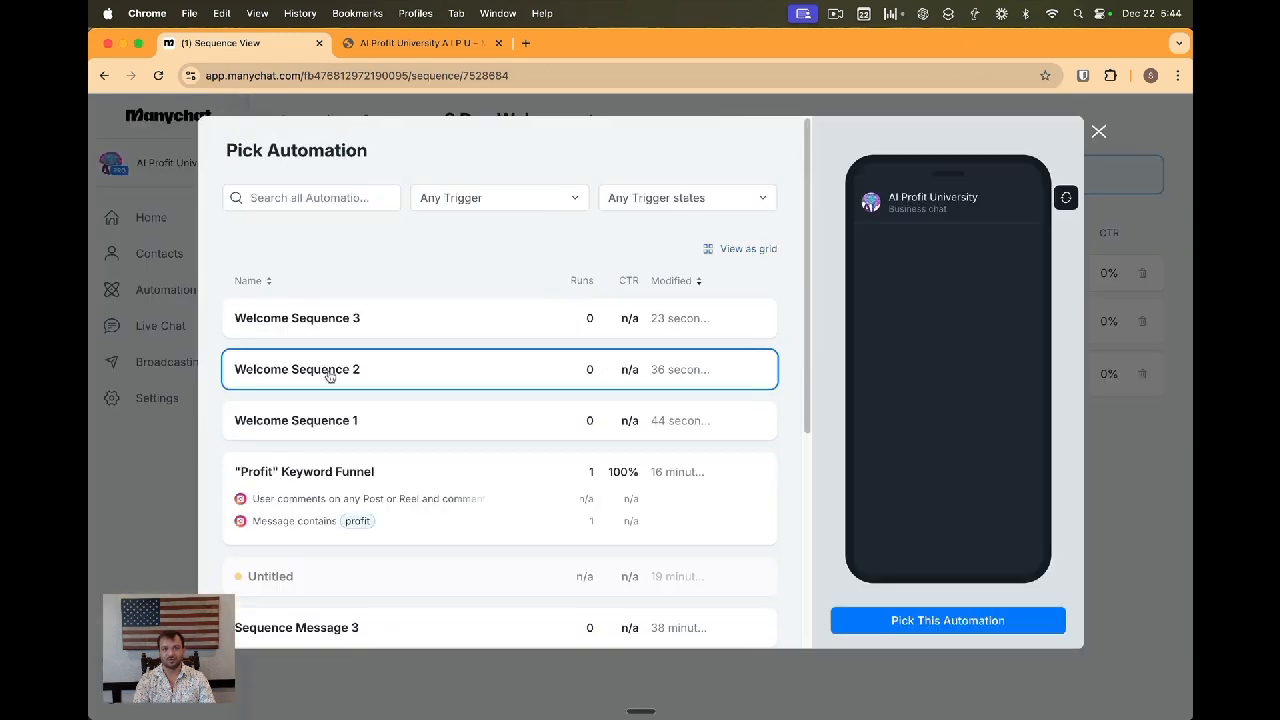
click(903, 620)
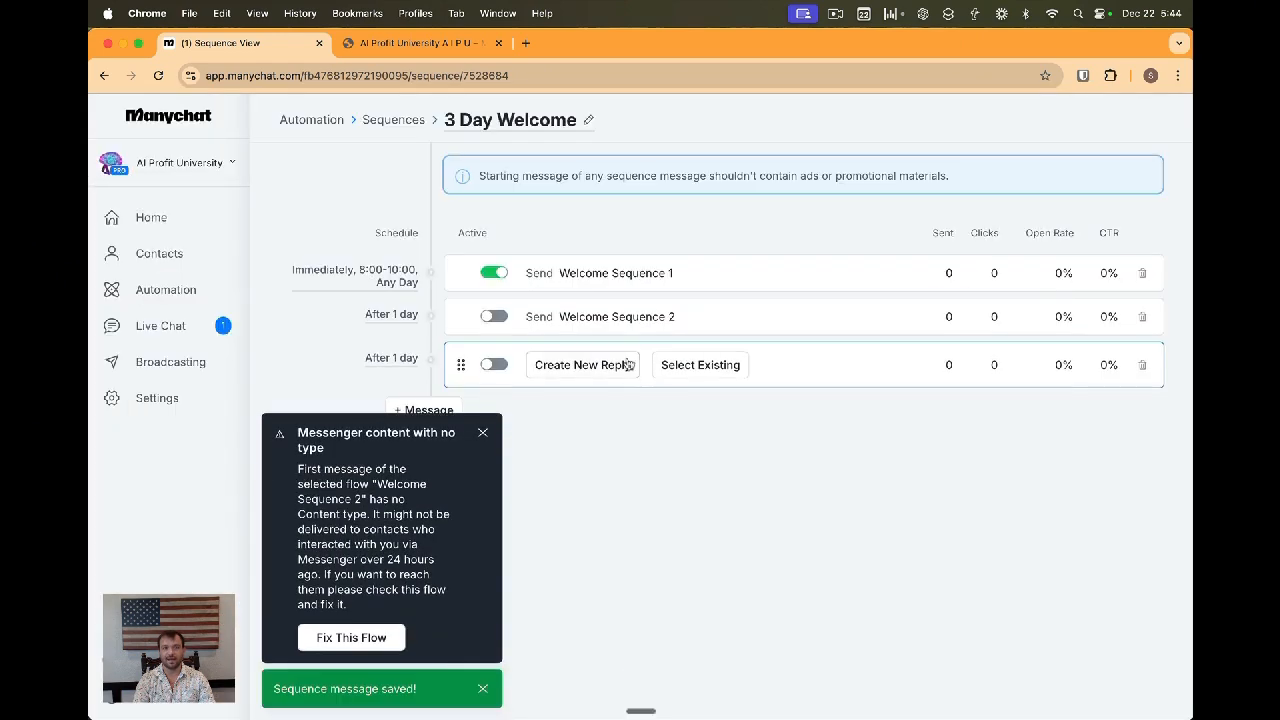
Assign the existing Welcome Sequence 3 automation to the third sequence message
click(700, 365)
click(449, 317)
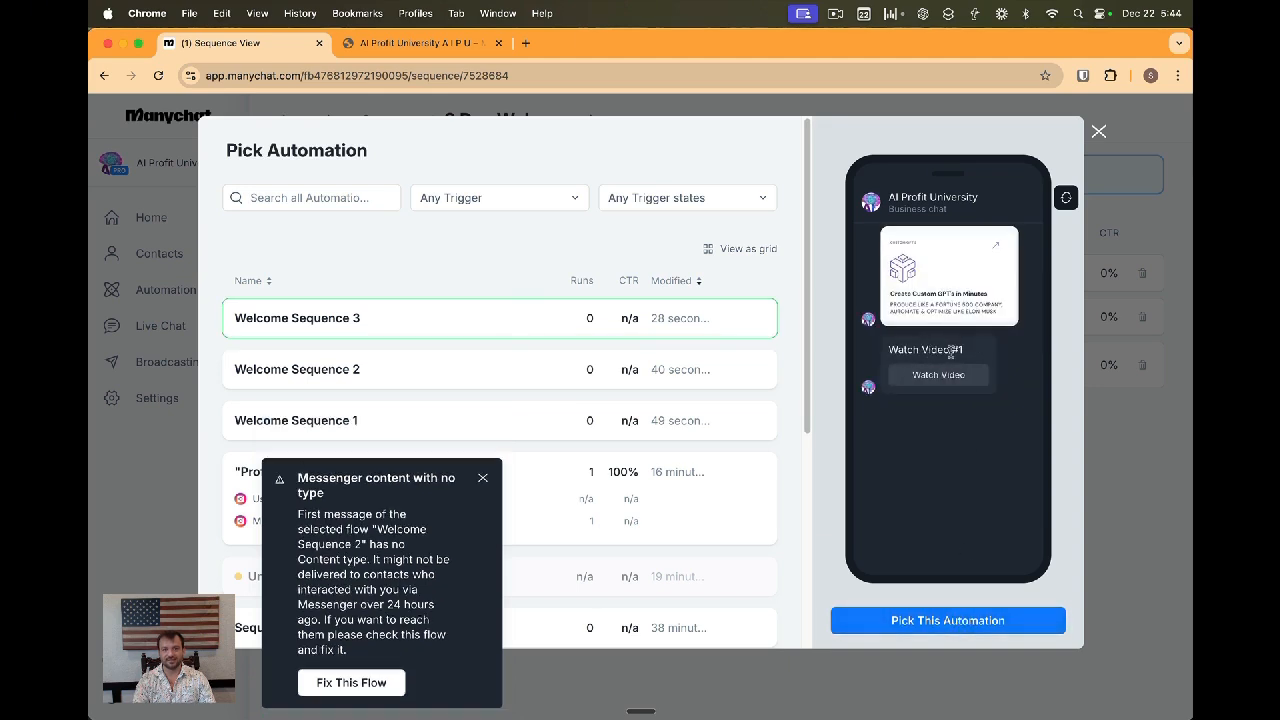
click(950, 618)
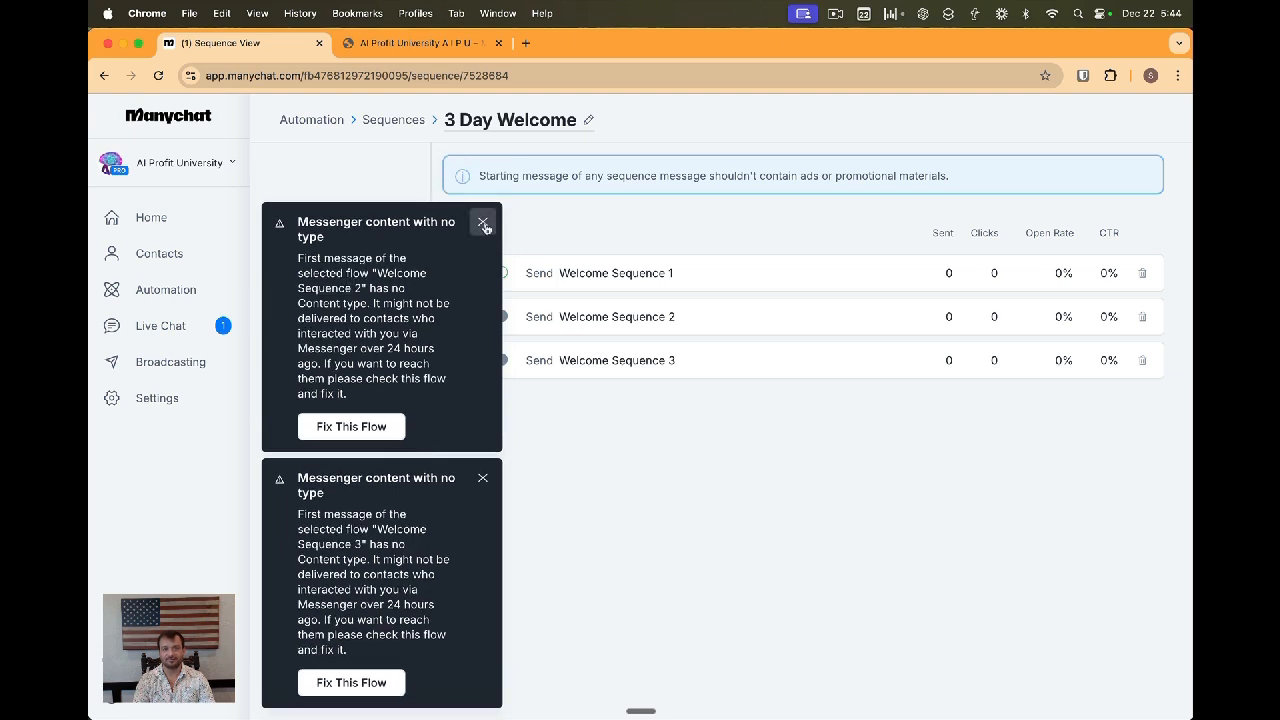
Dismiss the two warnings and activate the second and third sequence messages
click(483, 223)
click(483, 478)
click(494, 316)
click(494, 360)
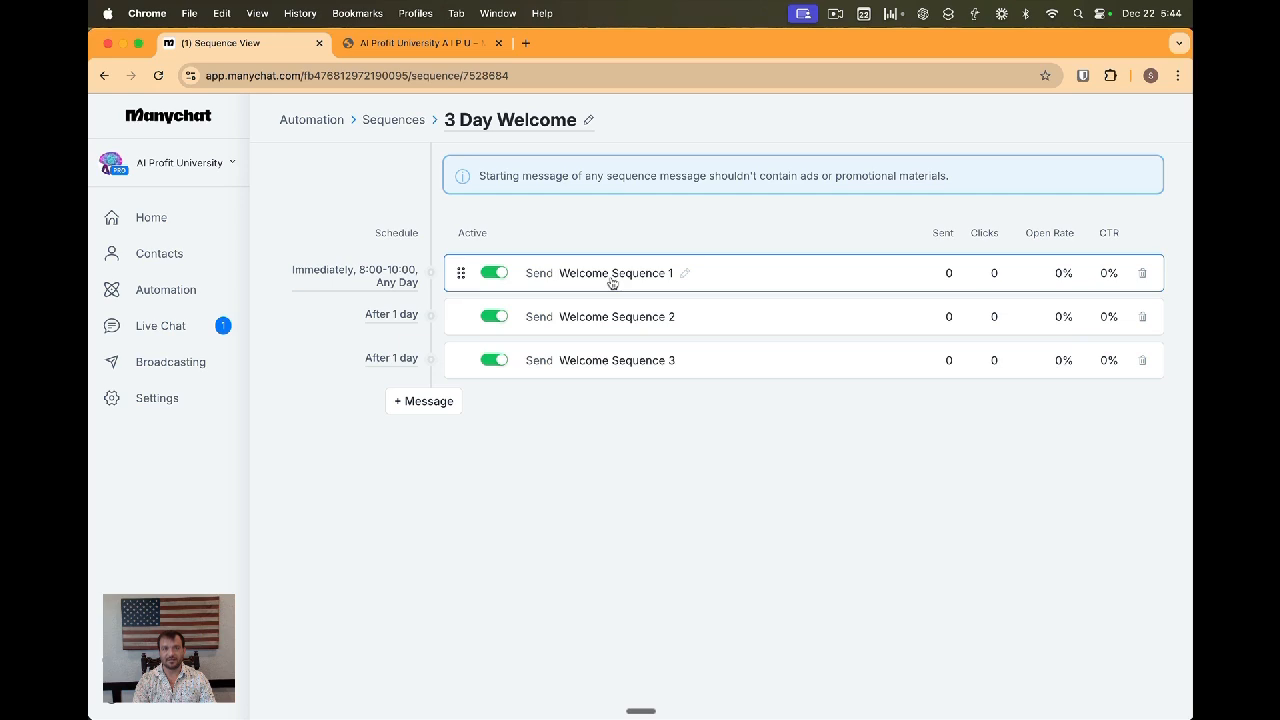
Create a new automation from scratch with a Messenger first step
click(163, 291)
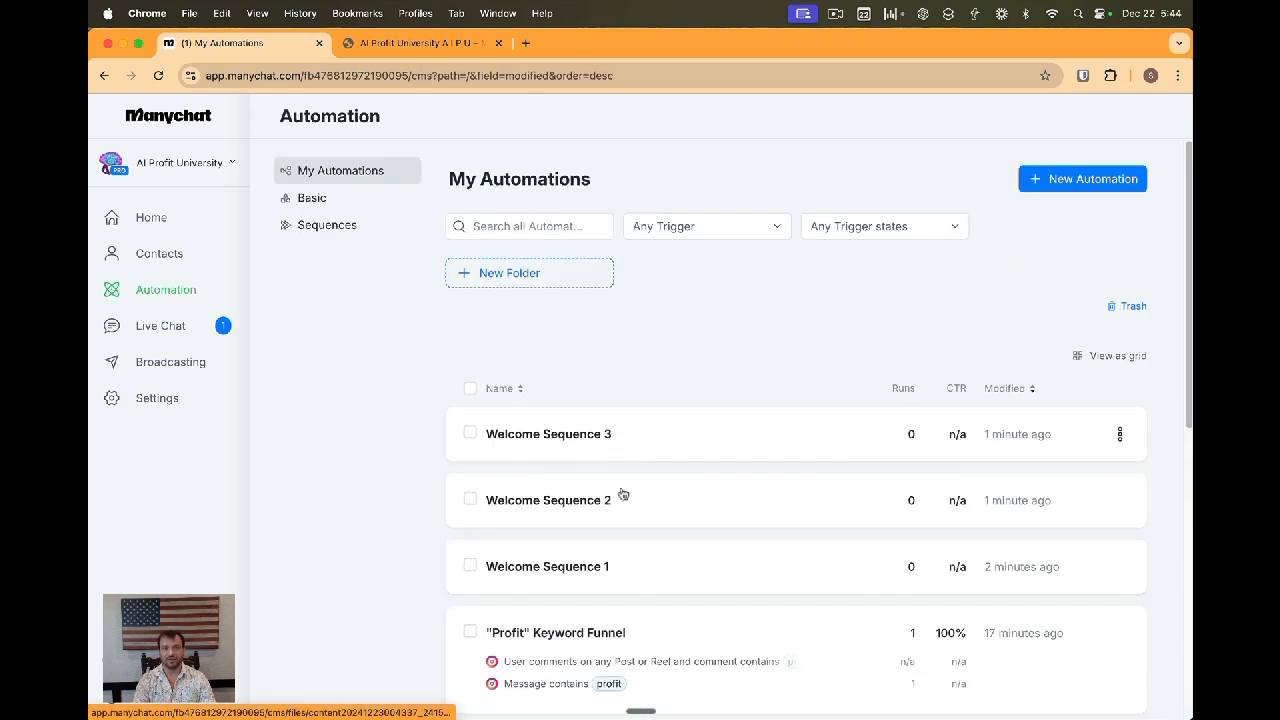
click(1082, 179)
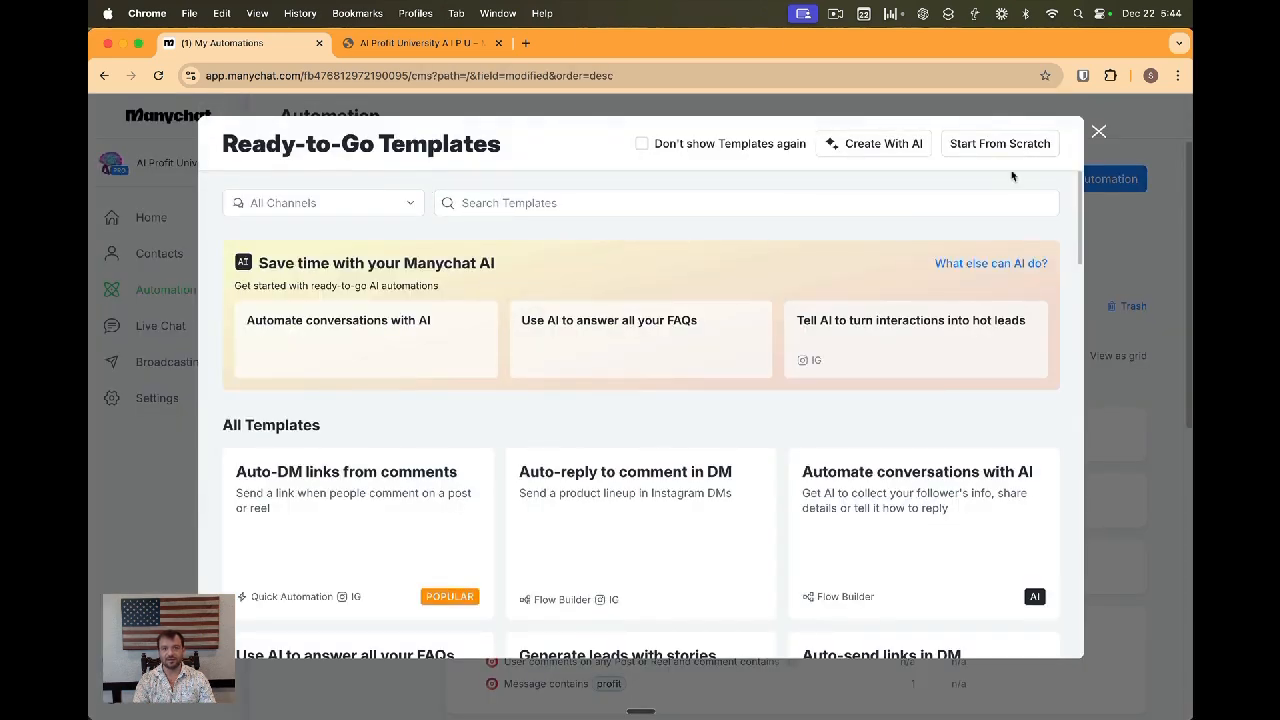
click(1003, 145)
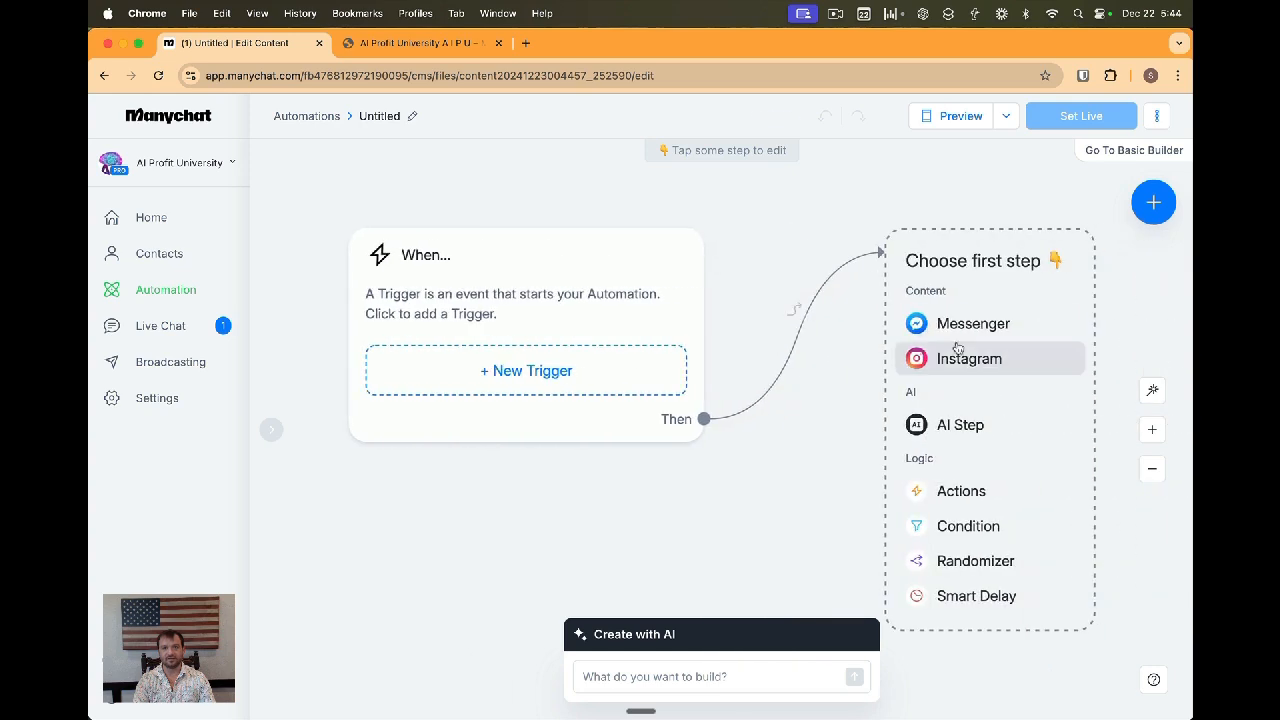
click(978, 325)
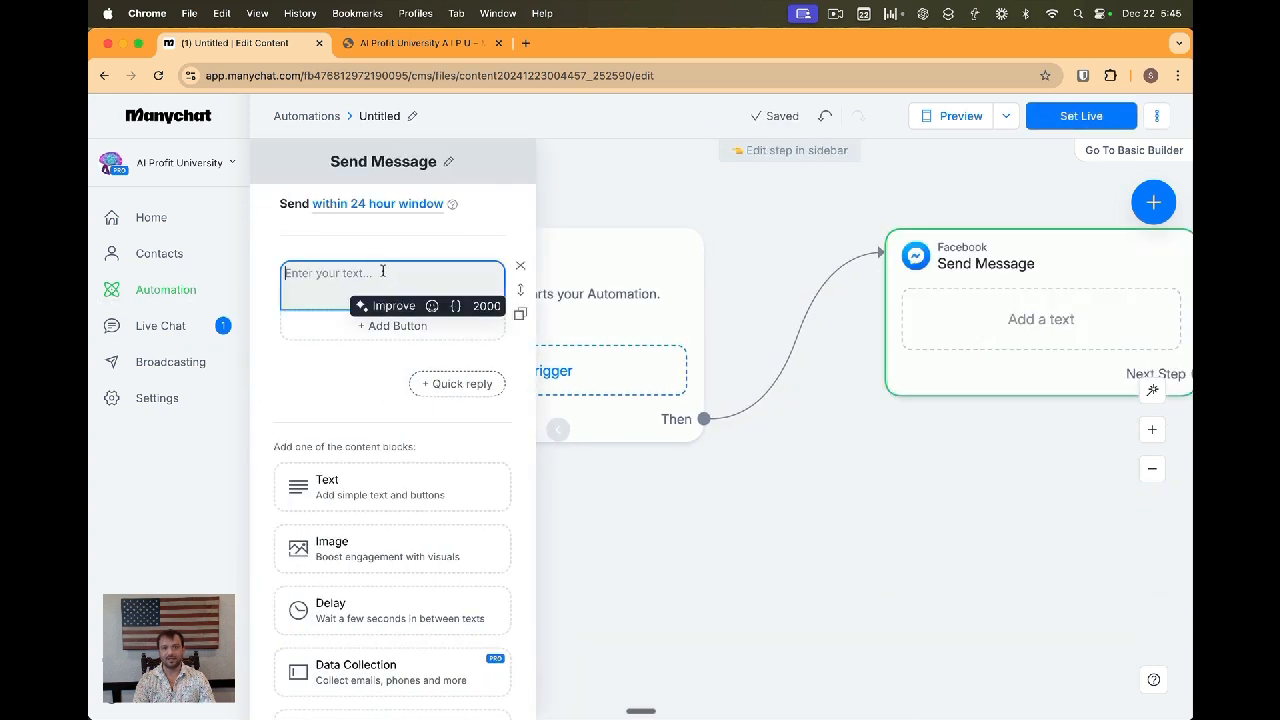
text(Would yo)
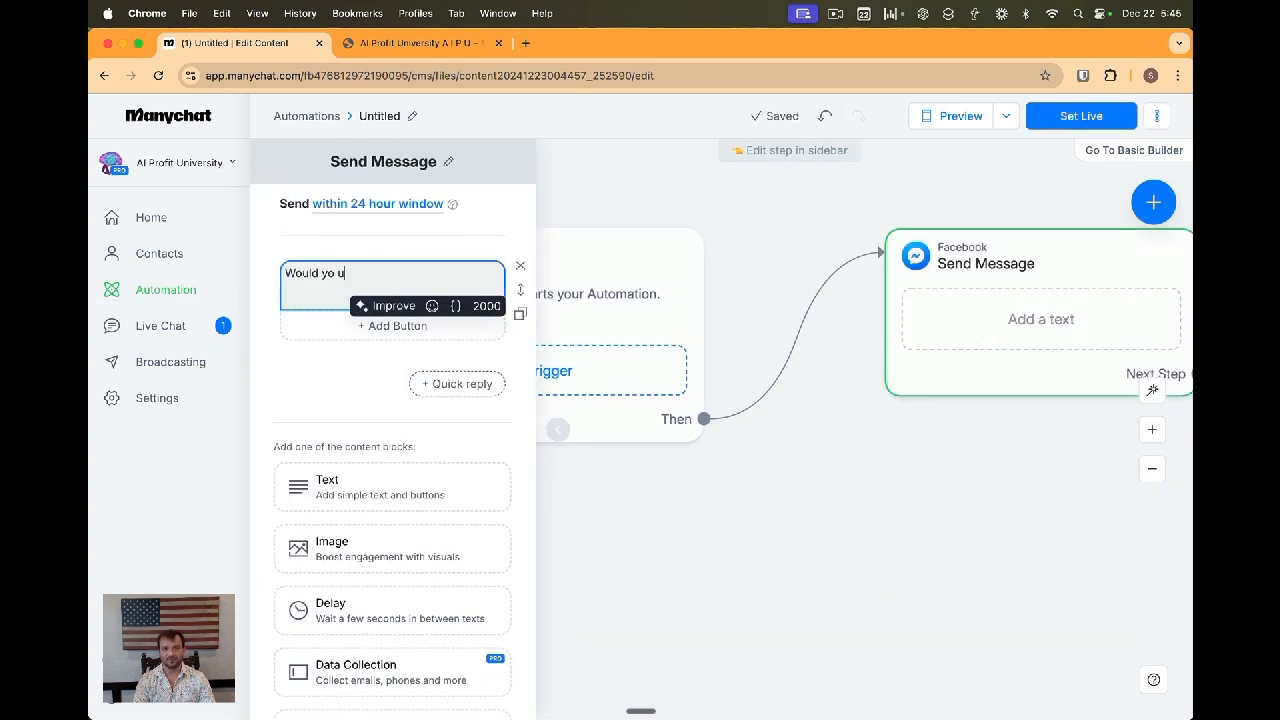
text( ulike to get)
key(super+a)
key(BackSpace)
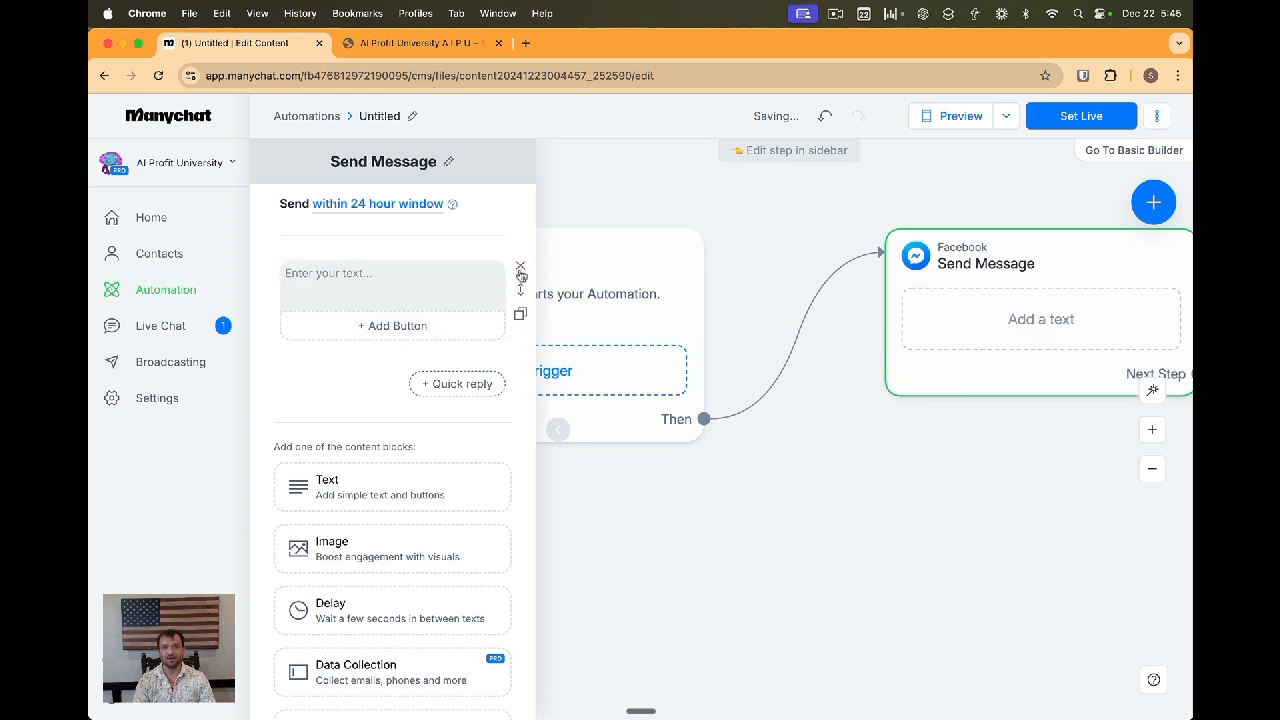
Replace the empty text block of the first message with a Messenger List subscribe widget
click(520, 267)
scroll(362, 539, down, 1)
click(345, 622)
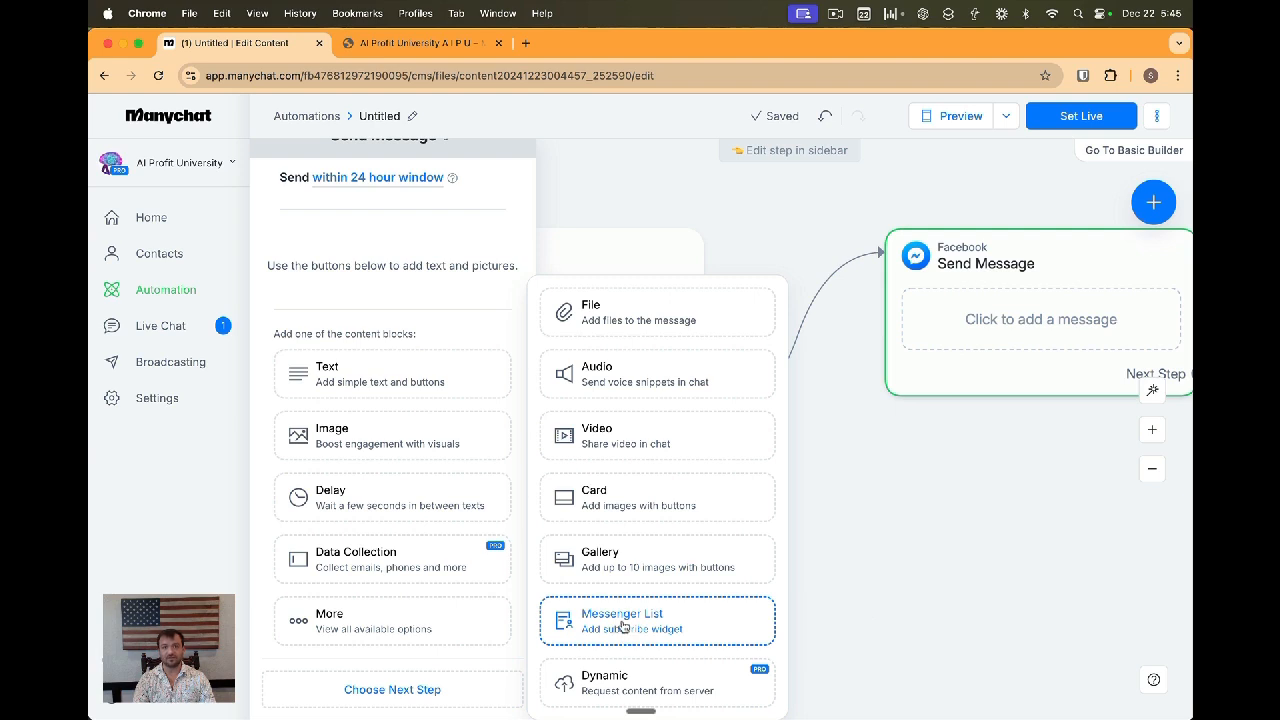
click(622, 622)
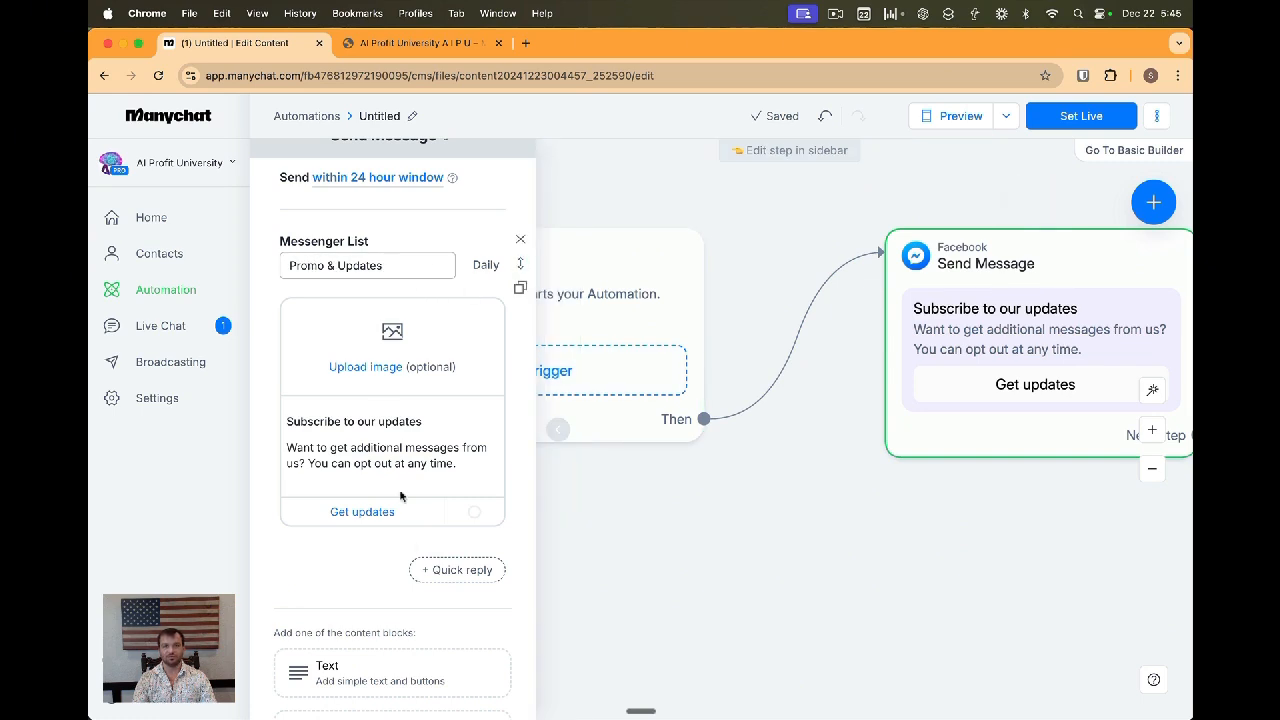
Link the Get updates button to a new Actions step that subscribes the contact to the 3 Day Welcome sequence
click(800, 550)
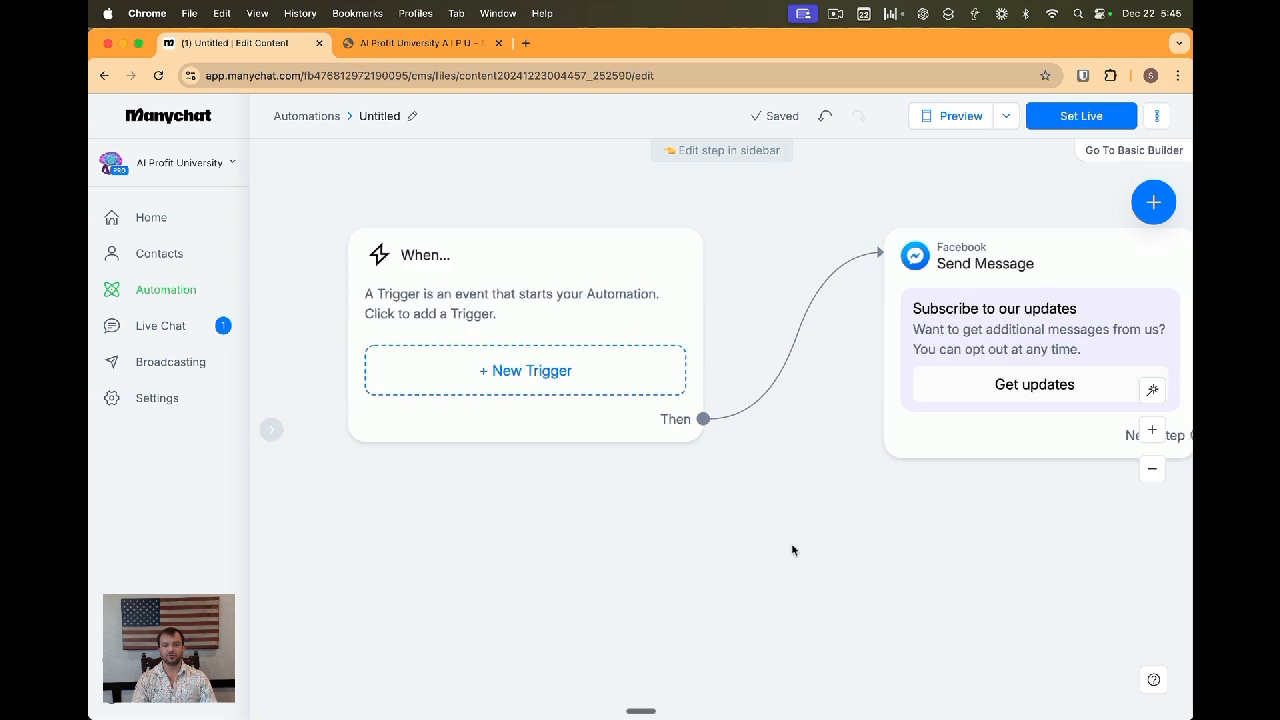
click(857, 354)
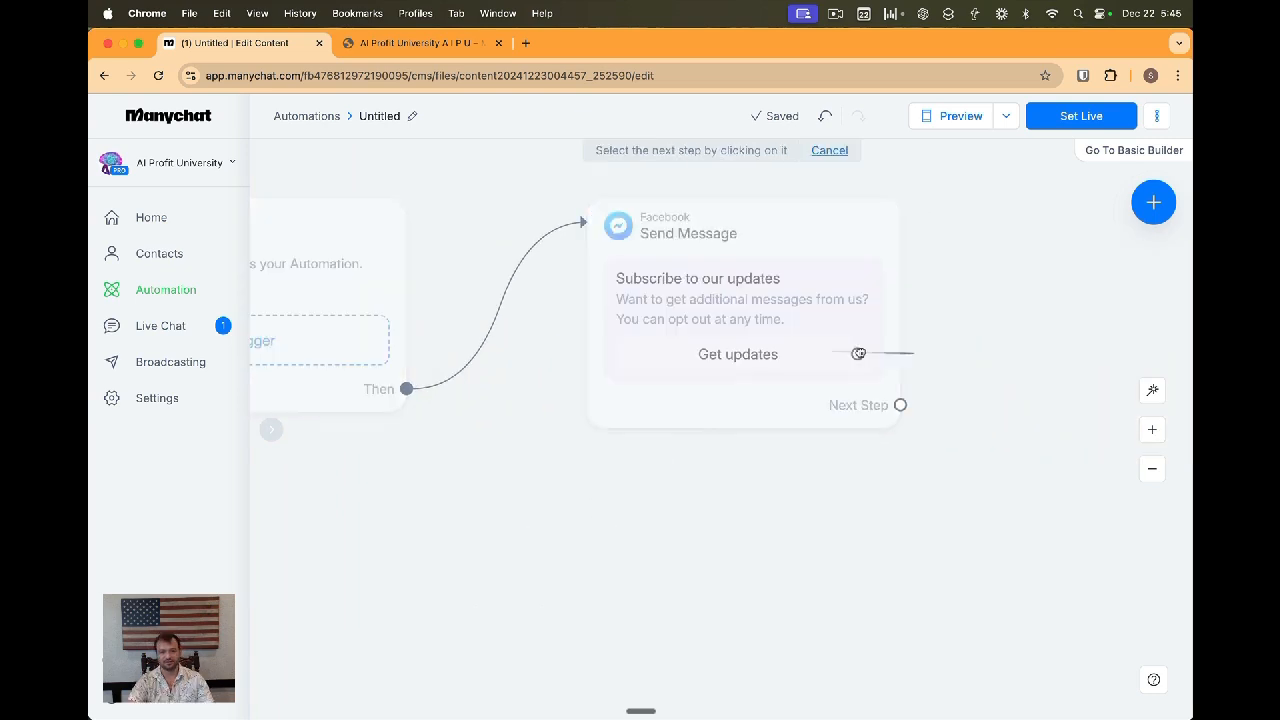
click(961, 322)
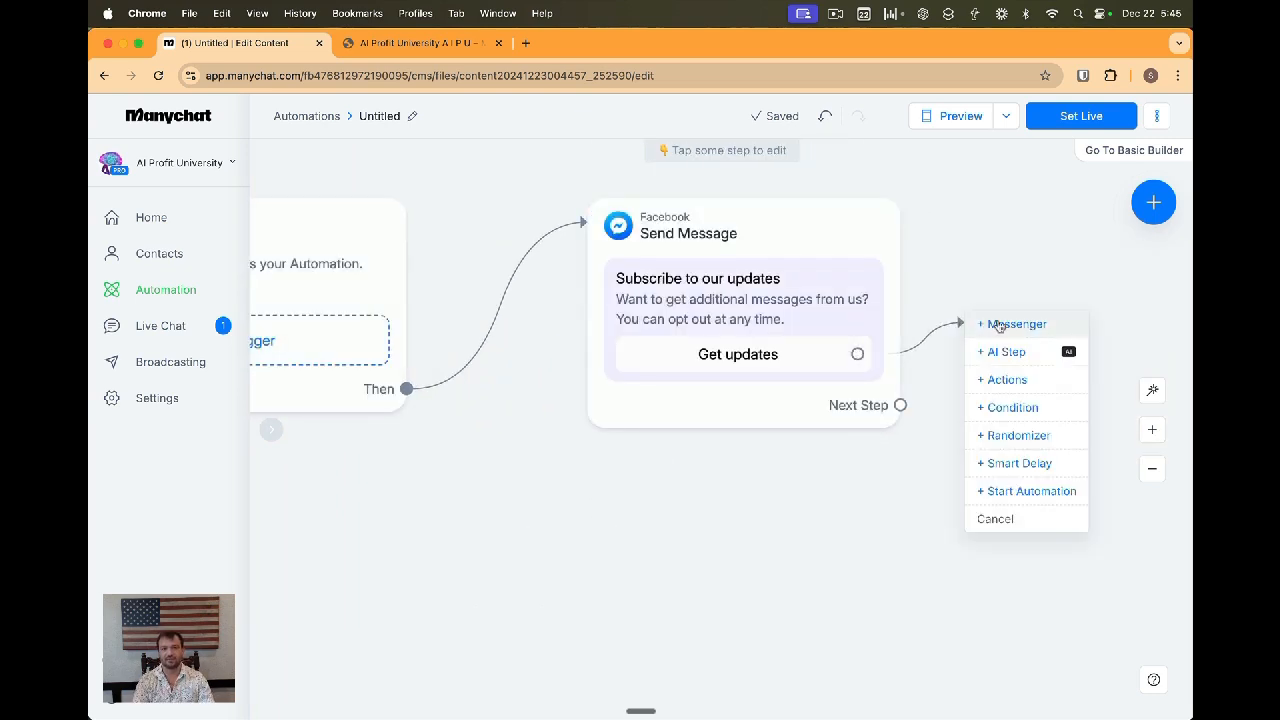
click(1003, 381)
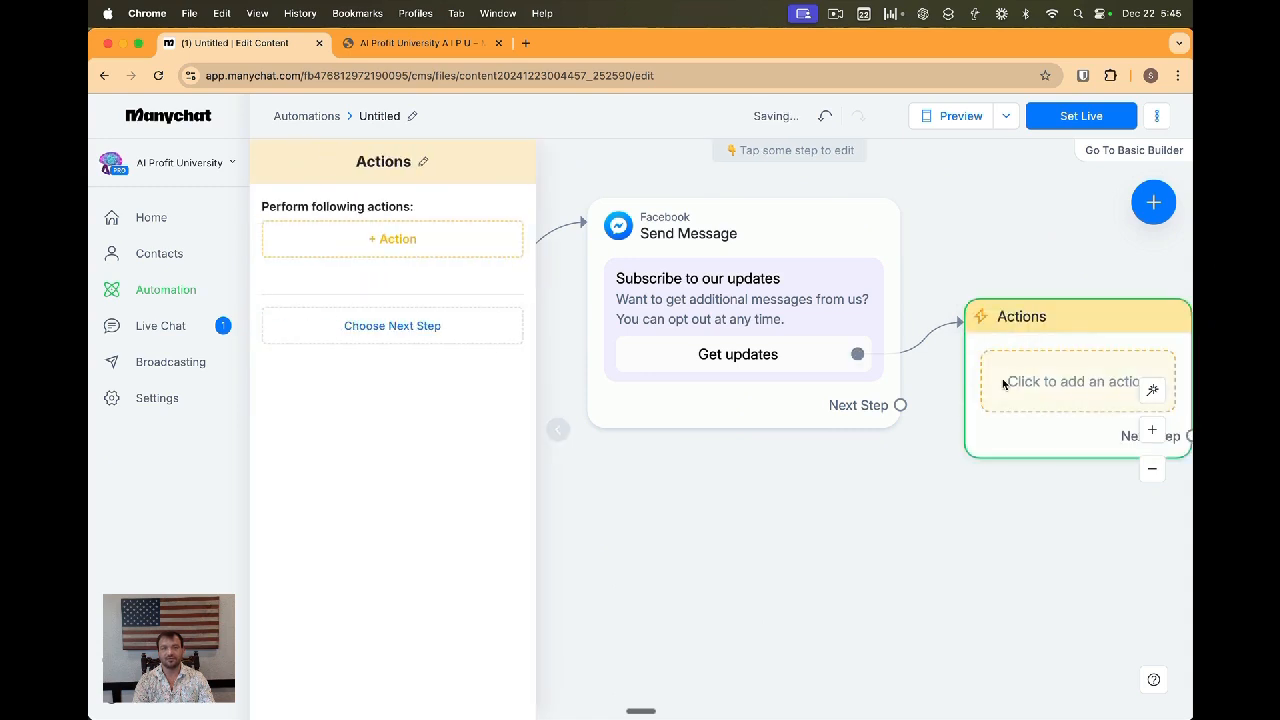
click(423, 246)
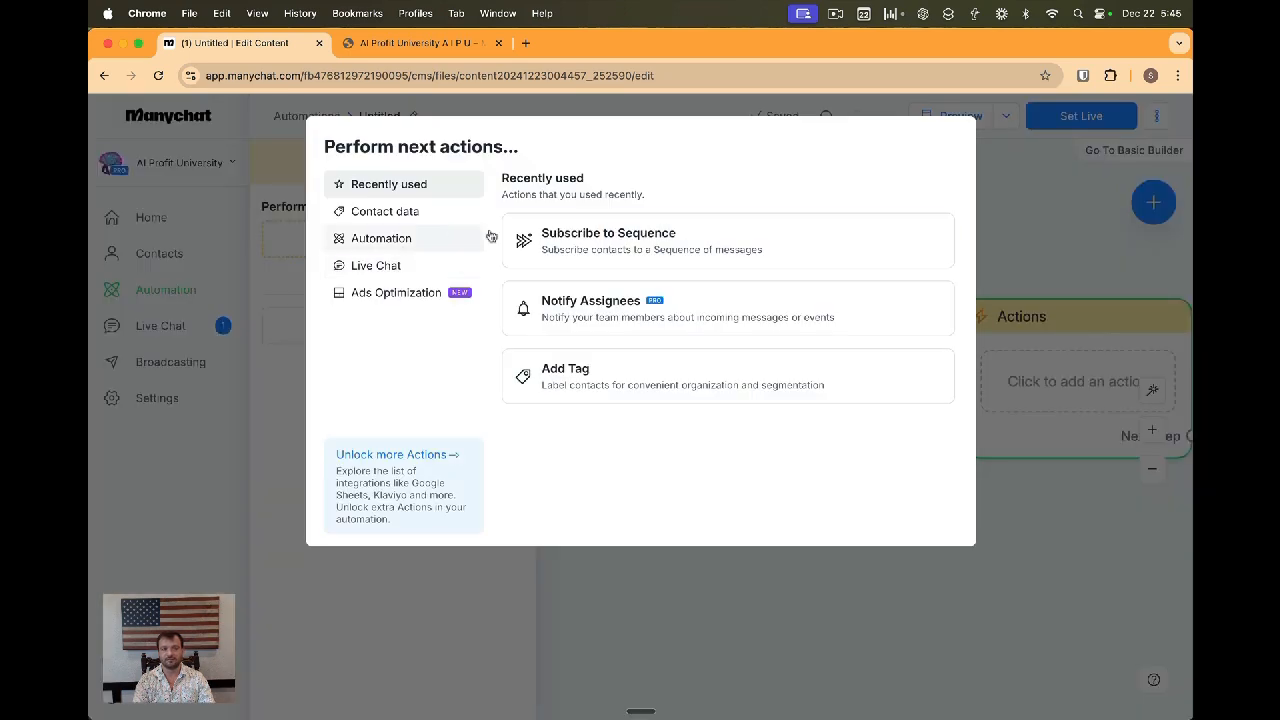
click(606, 241)
click(495, 270)
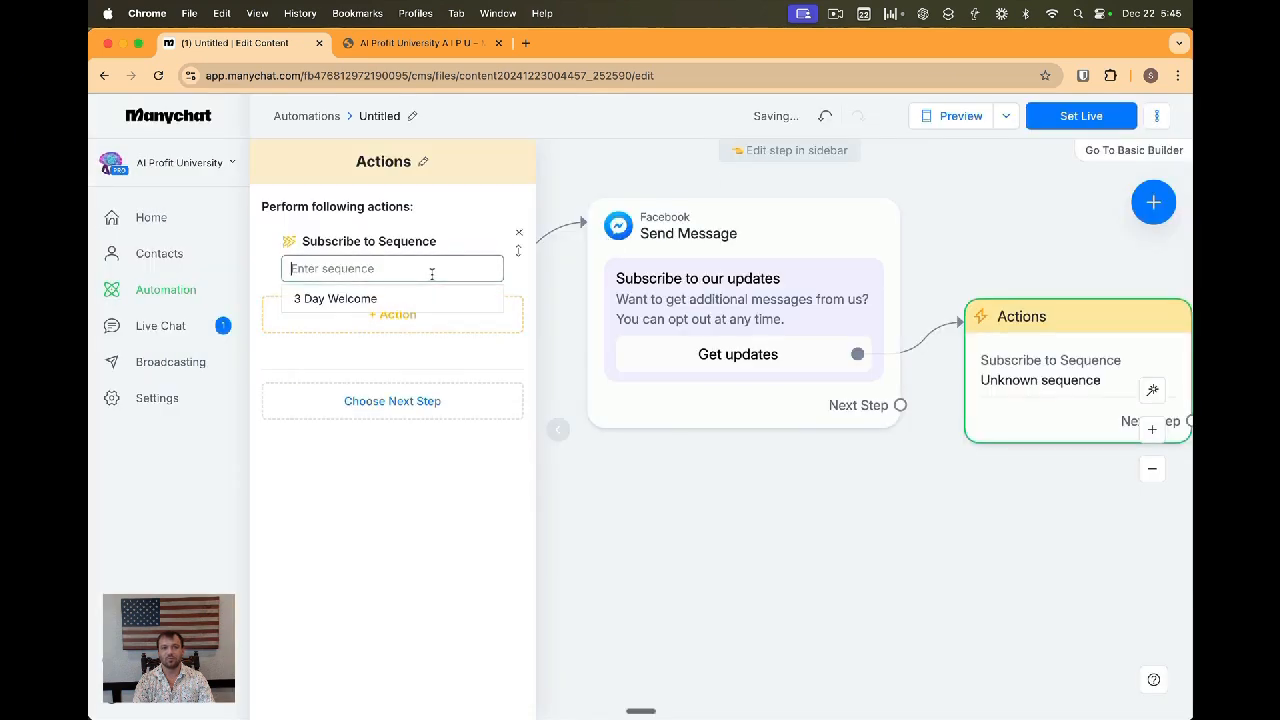
click(350, 299)
click(558, 429)
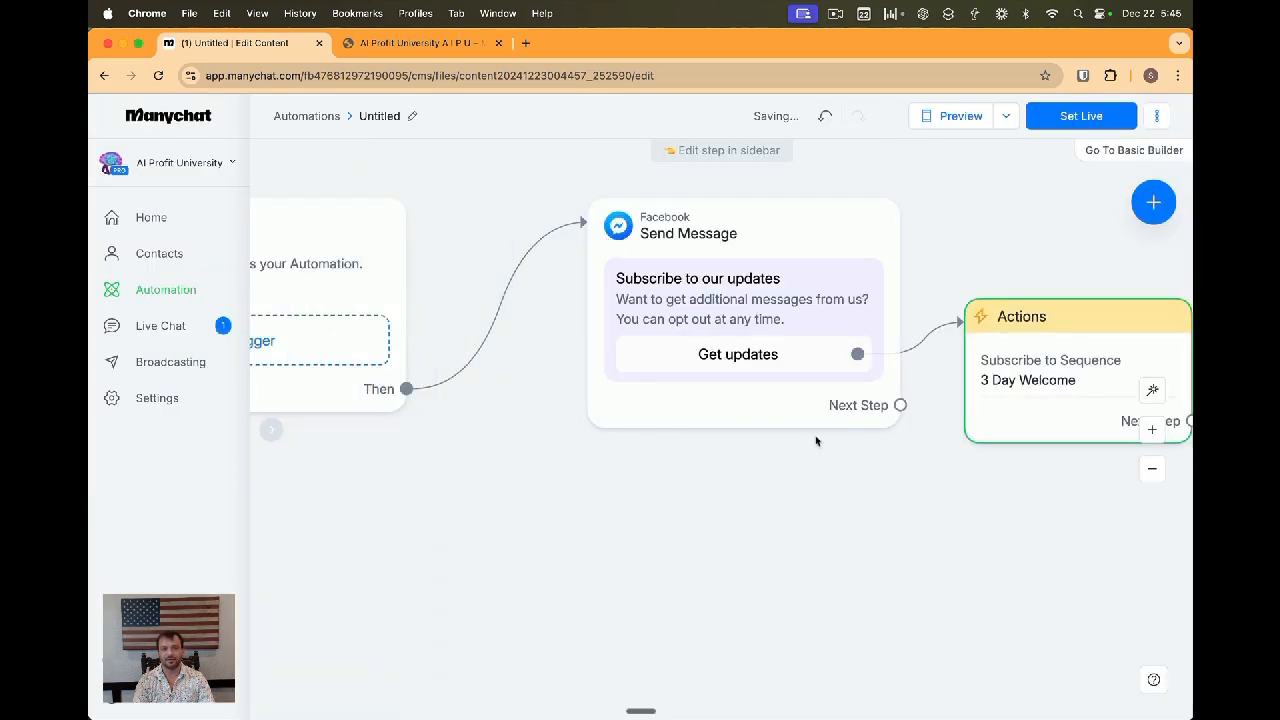
Review the message and actions steps, then set the automation live
drag(967, 461, 871, 457)
drag(938, 381, 1015, 372)
click(674, 400)
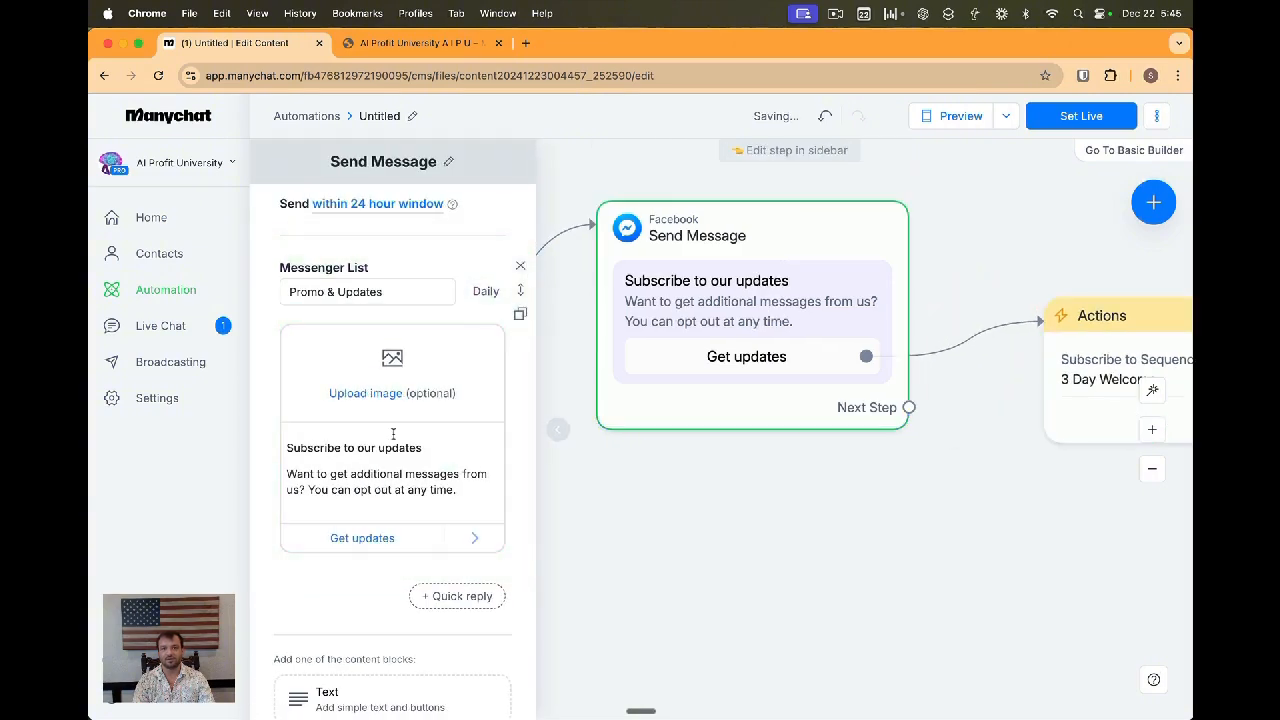
double_click(400, 448)
double_click(412, 488)
scroll(880, 470, right, 3)
click(952, 436)
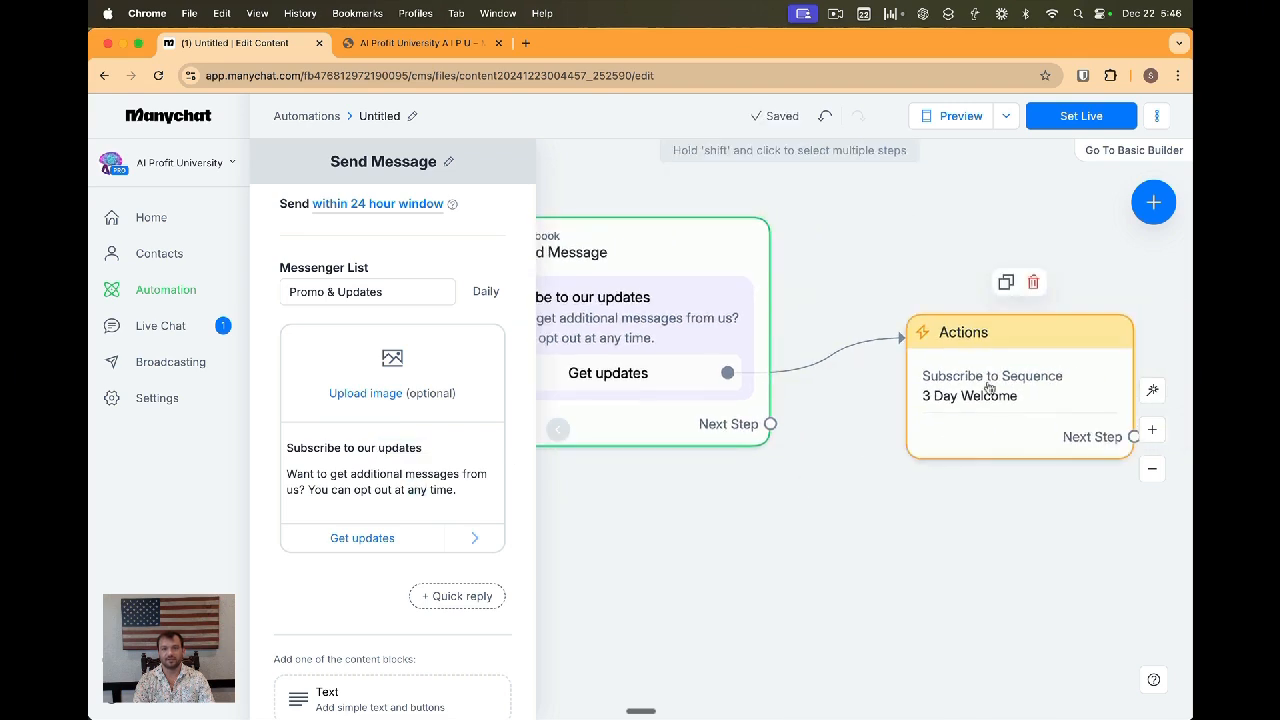
click(1063, 125)
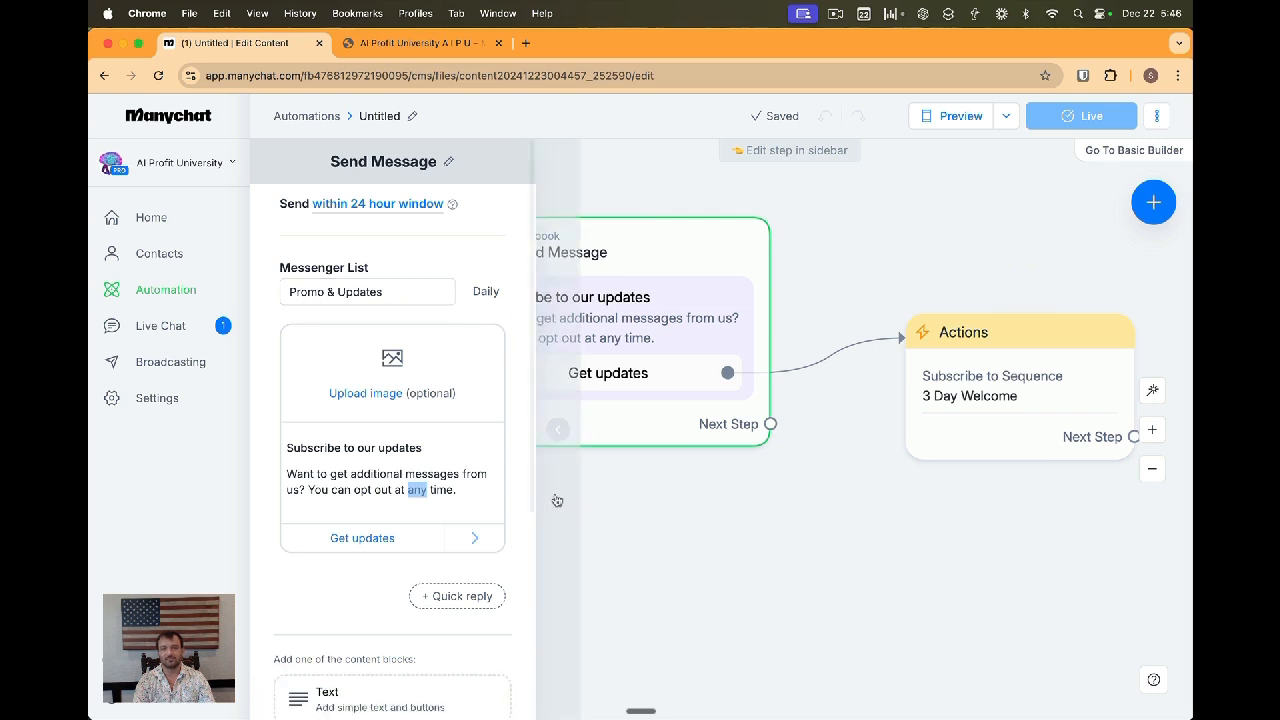
click(565, 456)
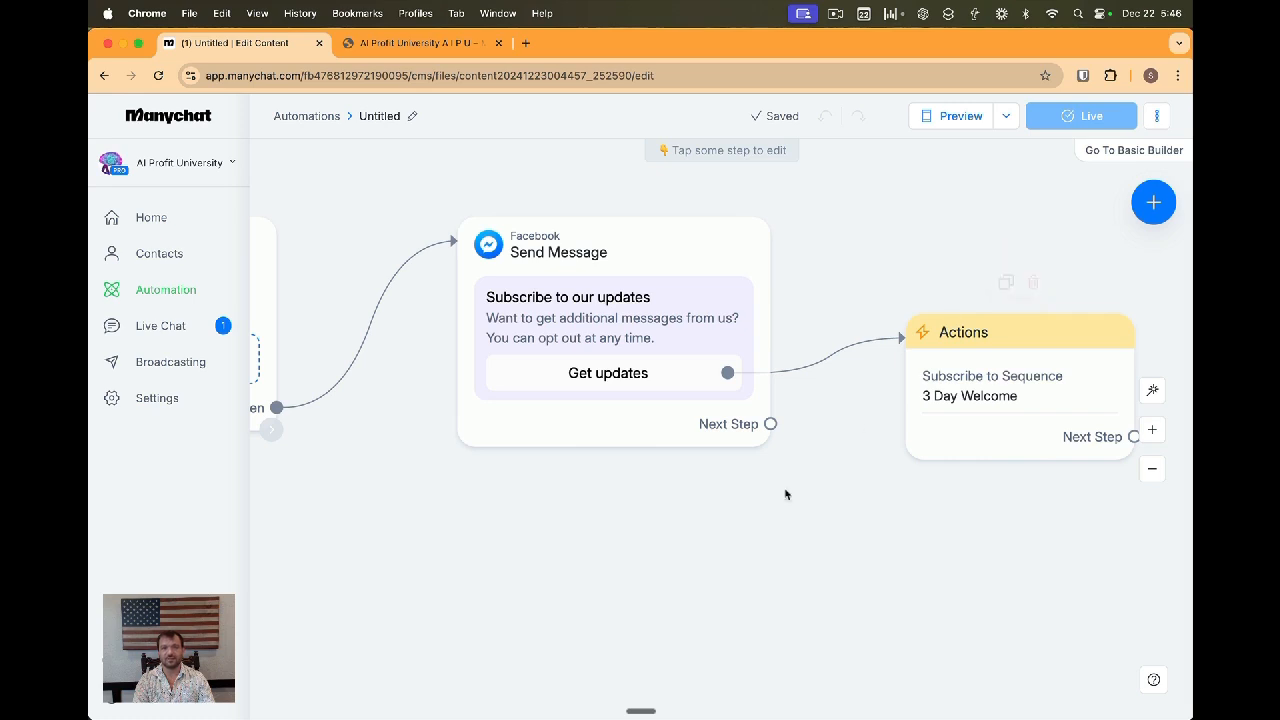
Detach the Get updates button from the Actions step and attach a 23-hour Smart Delay instead
drag(626, 431, 660, 436)
mouse_move(734, 520)
mouse_down()
mouse_move(924, 538)
mouse_move(726, 534)
mouse_up()
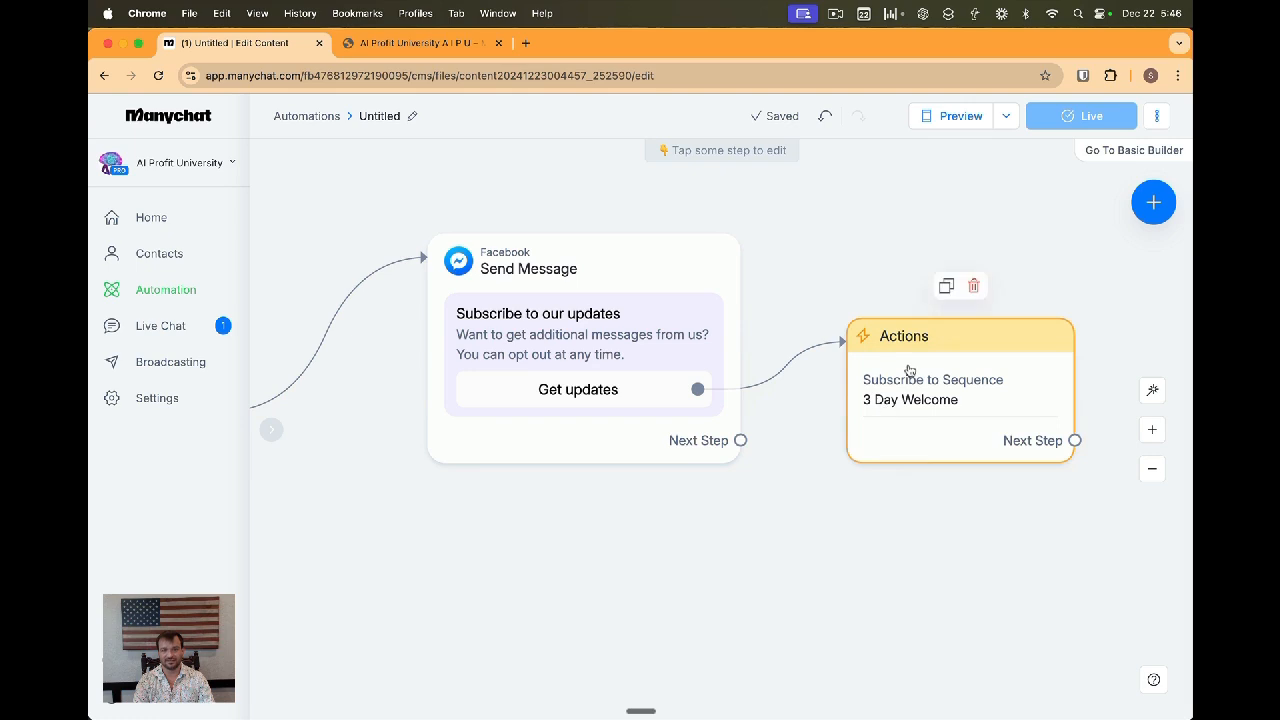
mouse_move(812, 358)
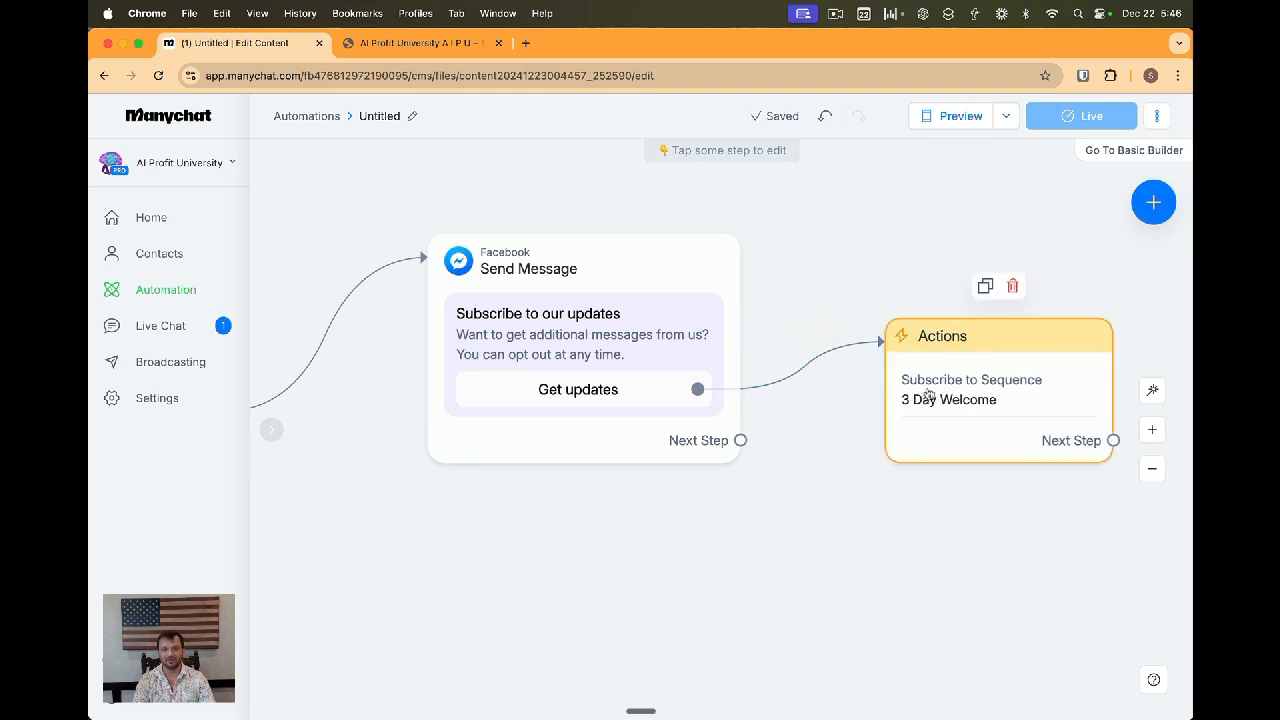
click(851, 316)
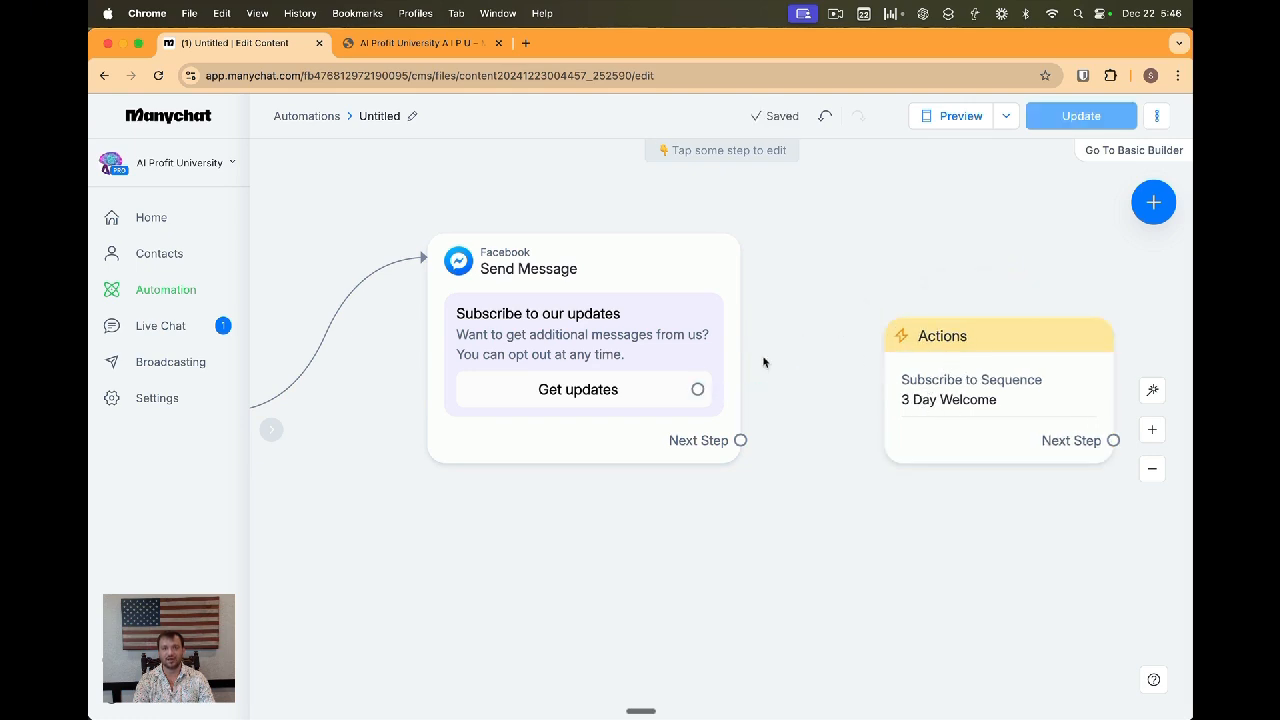
click(697, 389)
click(798, 301)
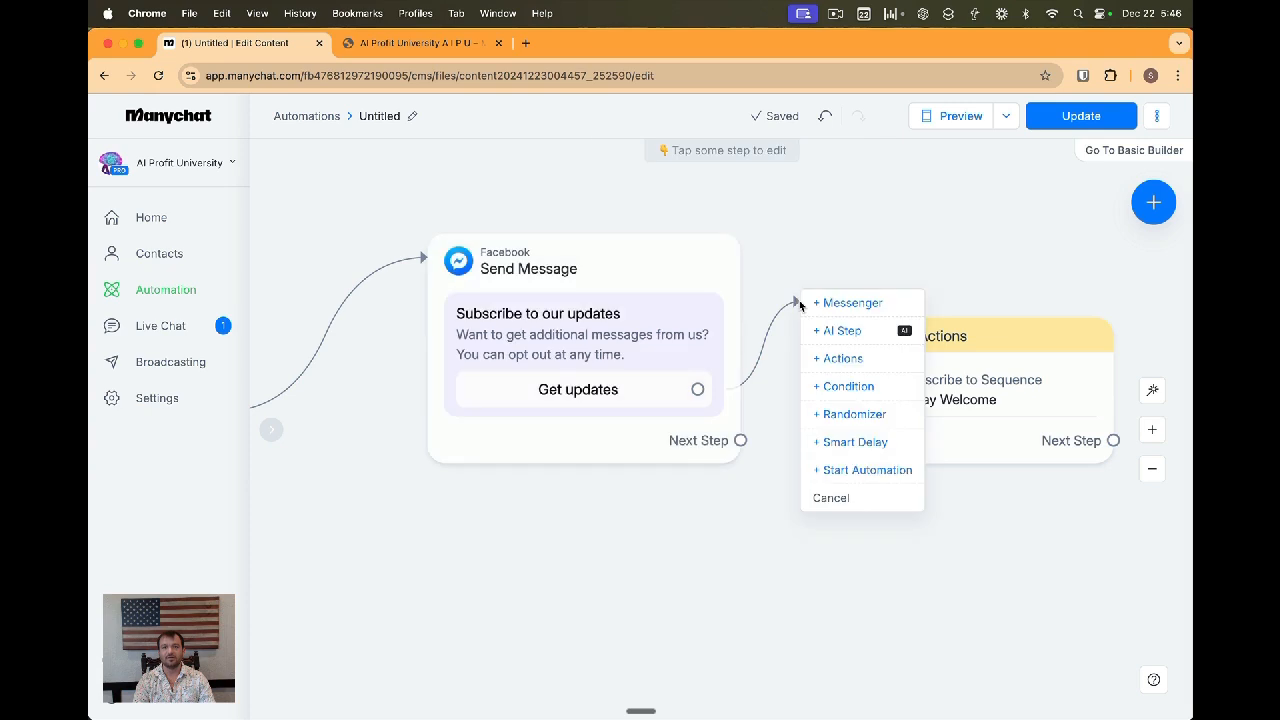
click(845, 442)
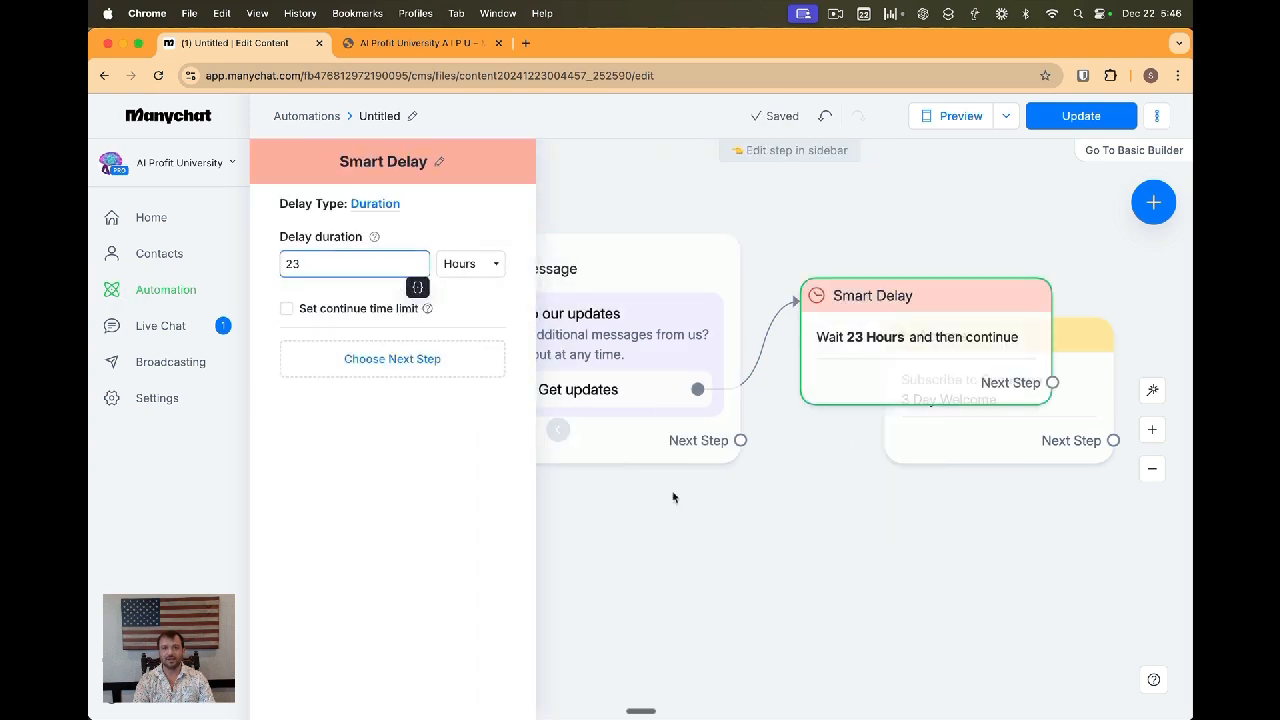
click(743, 531)
Connect the Smart Delay's next step to the Actions step and tidy the flow layout
drag(920, 314, 880, 257)
drag(967, 401, 1035, 469)
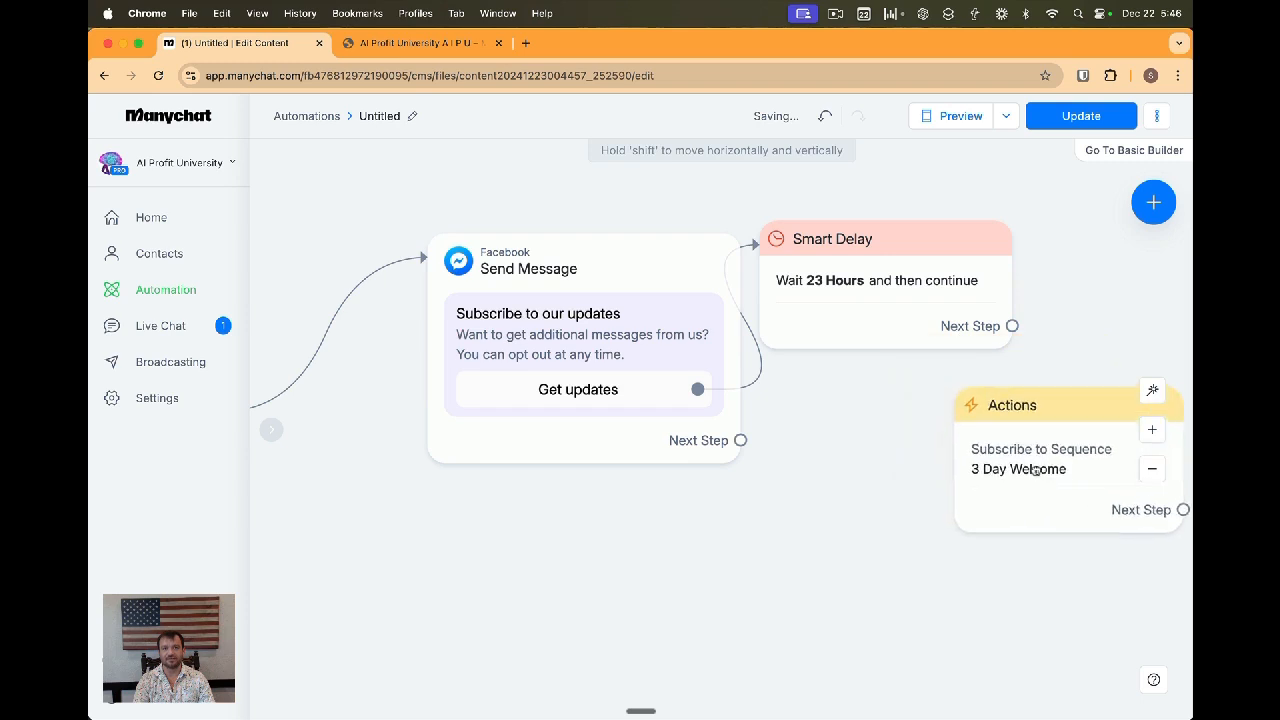
drag(1012, 326, 975, 420)
scroll(1060, 507, right, 3)
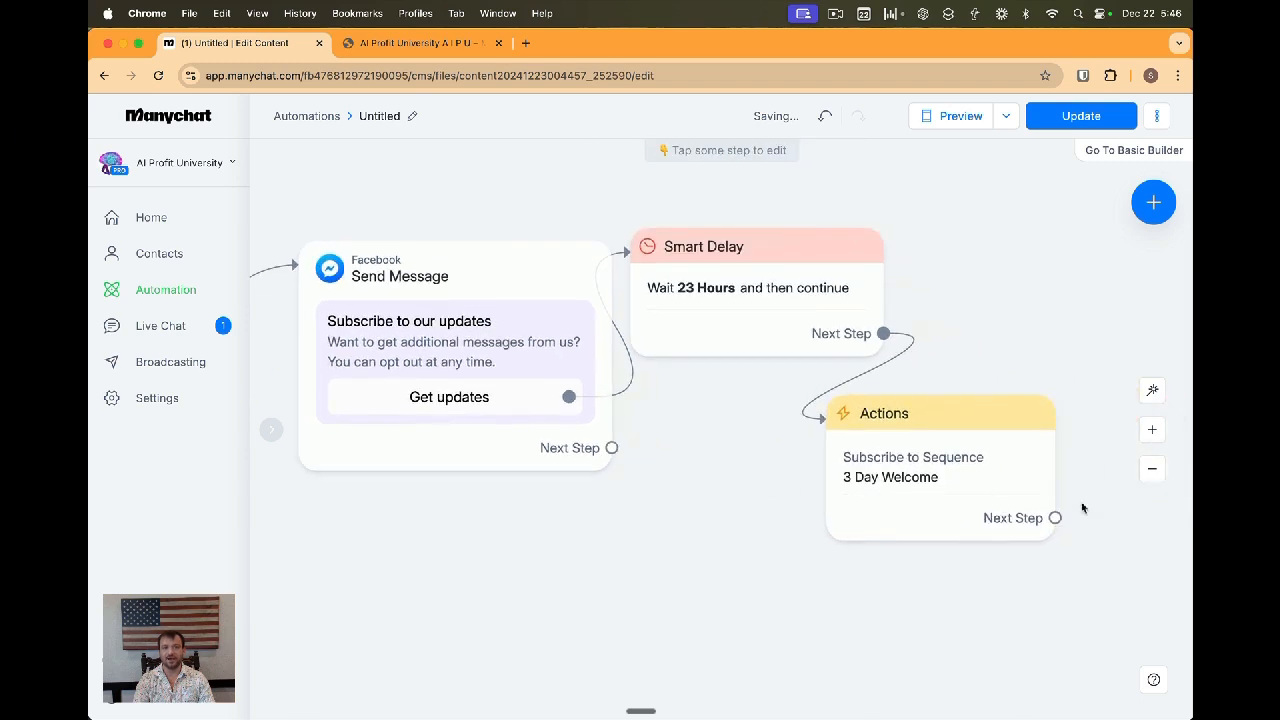
click(1151, 470)
drag(878, 460, 987, 457)
drag(738, 385, 826, 354)
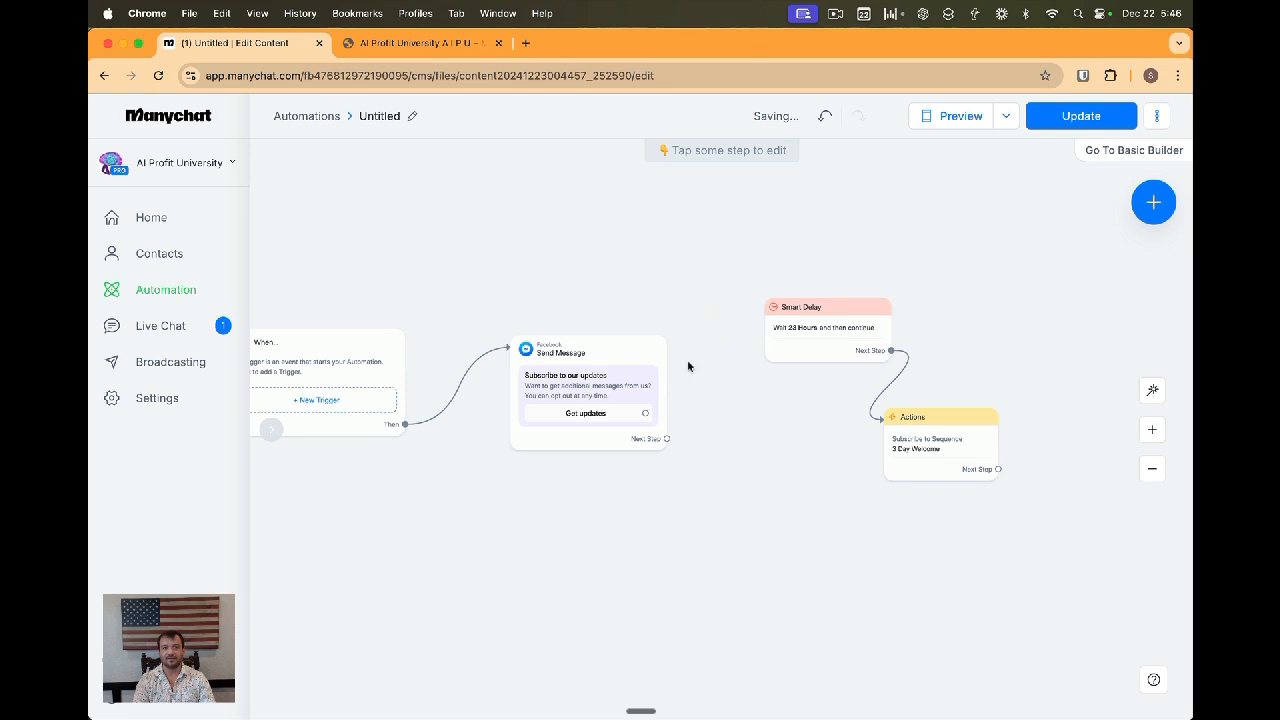
Insert a Messenger message after the Get updates button reading "Awesome!!" with a celebration emoji and "You're all set!"
click(645, 413)
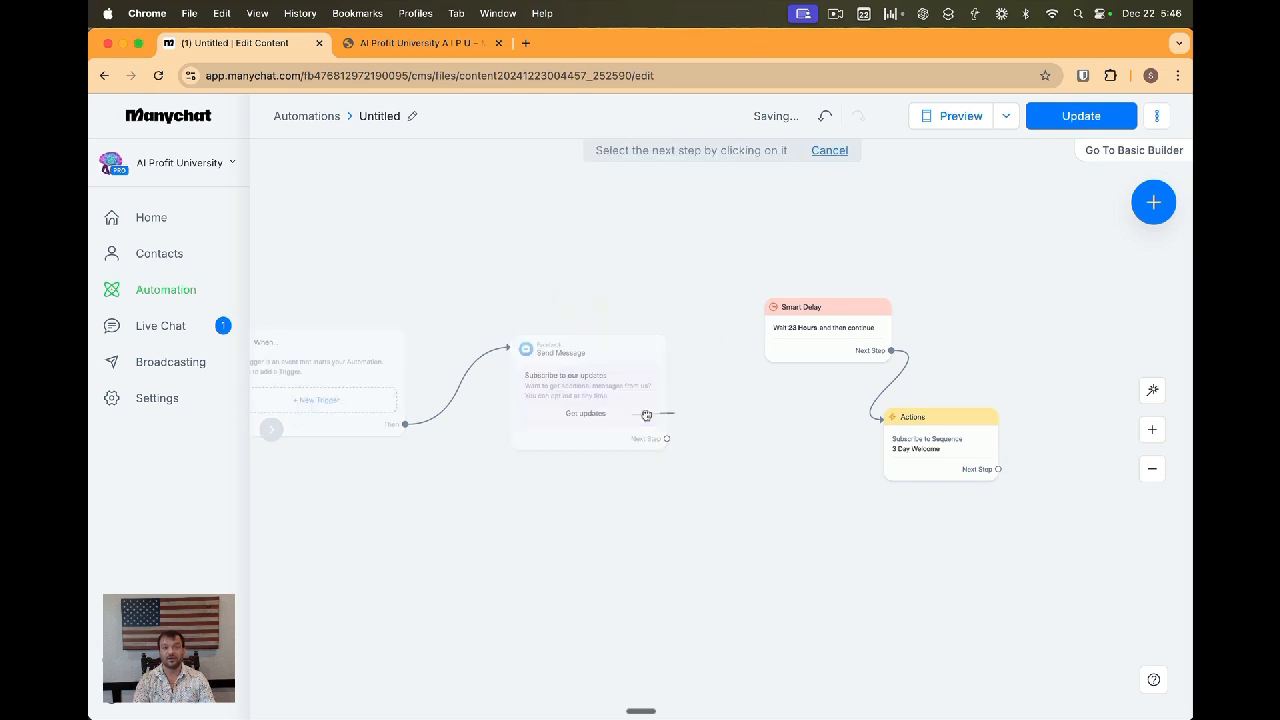
click(718, 415)
click(750, 414)
text(Awesome!!)
click(435, 306)
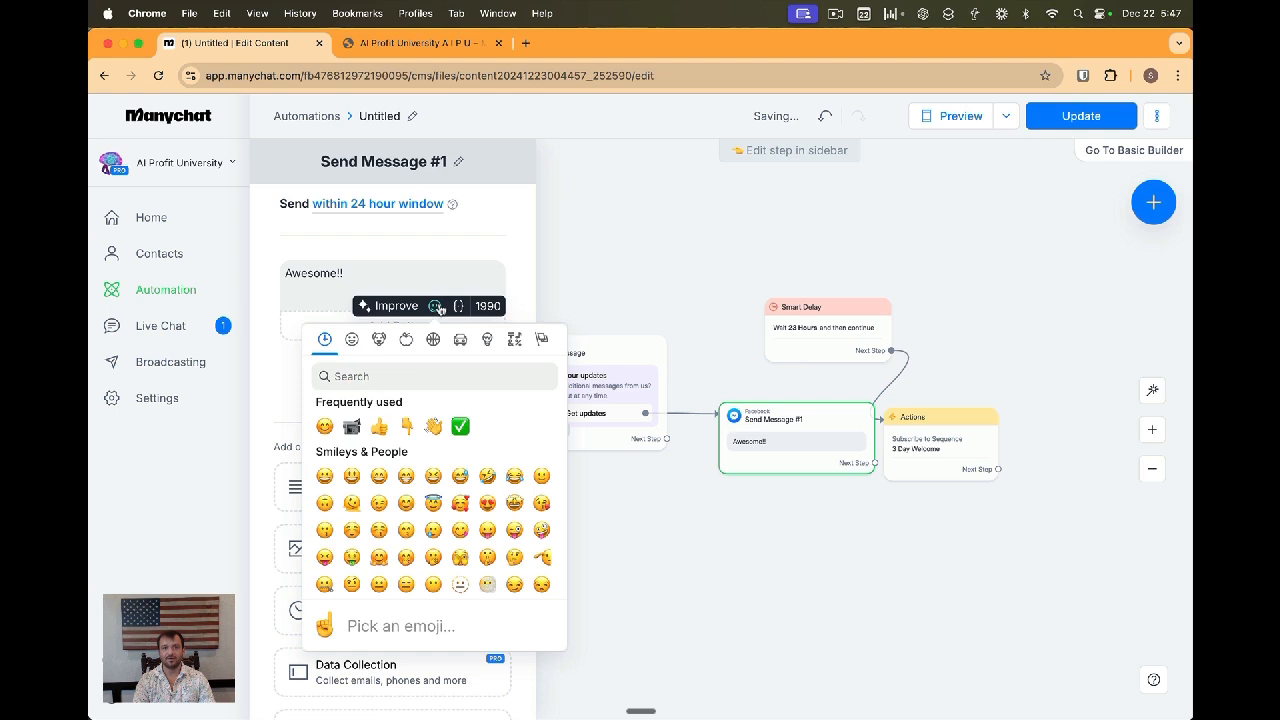
click(414, 375)
text(cele)
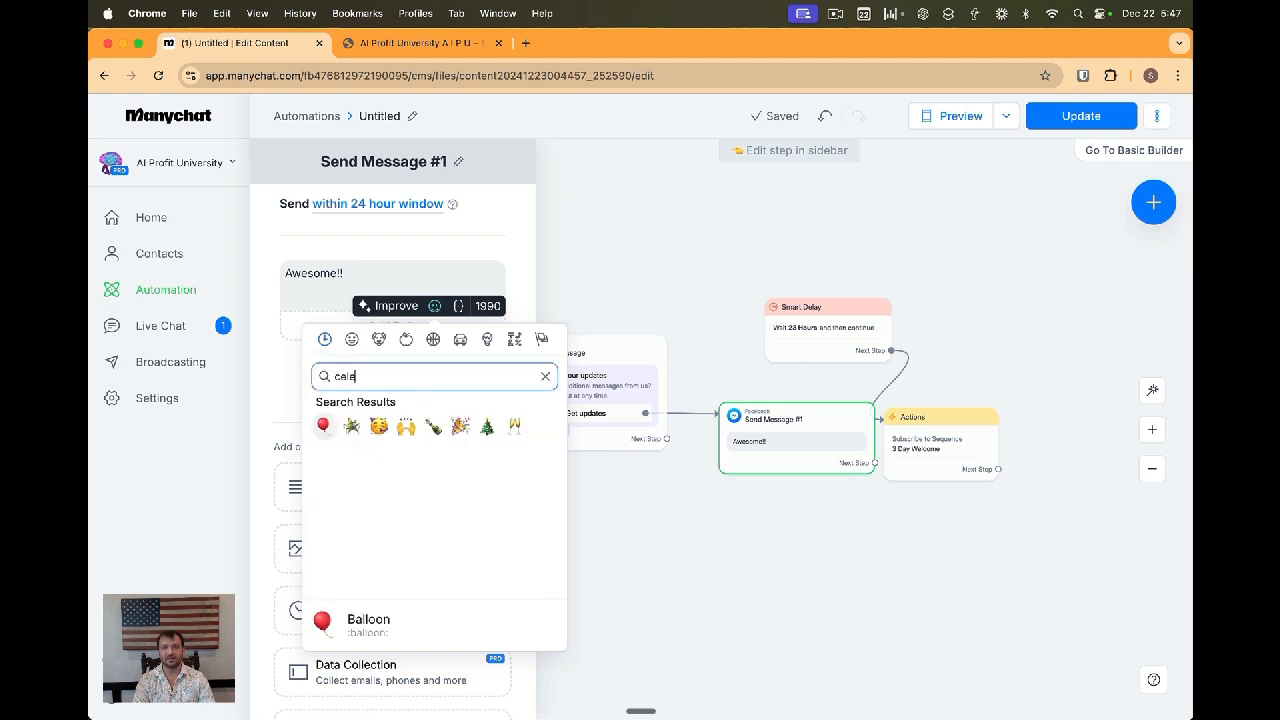
click(414, 426)
key(Return)
text(You're all set!)
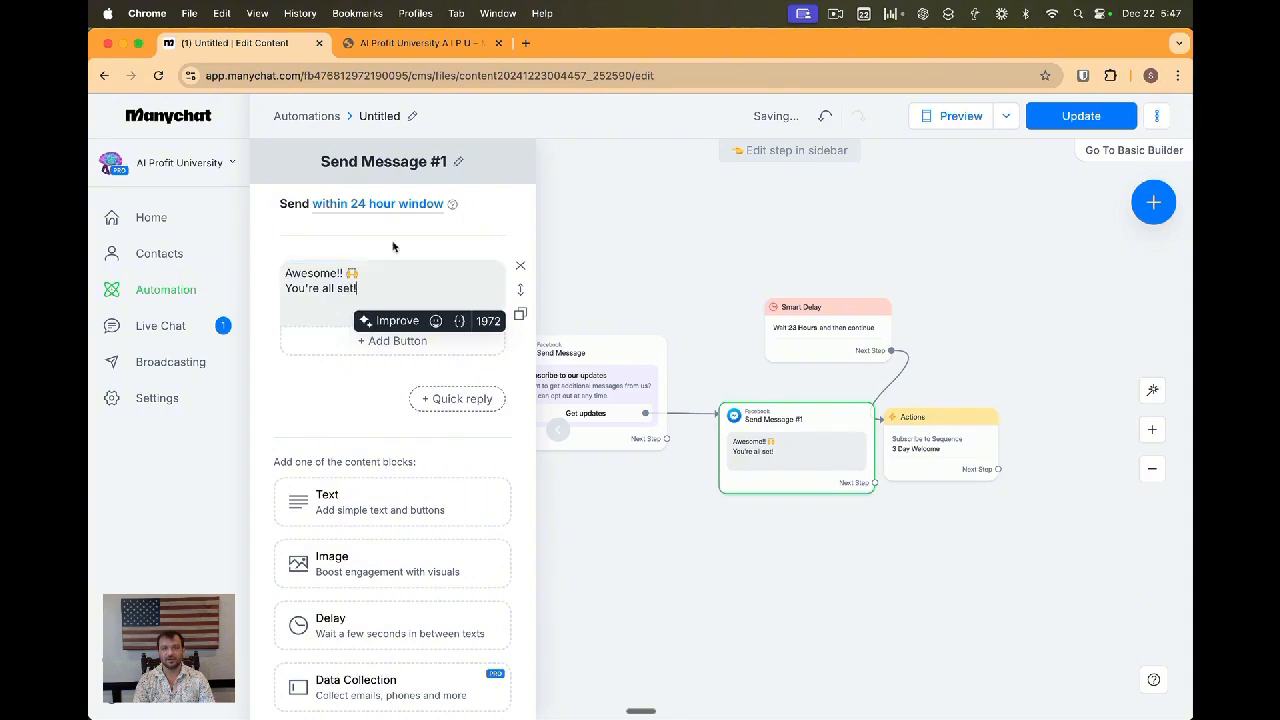
Move the "You're all set!" line into its own separate text block
triple_click(389, 288)
key(super+c)
key(BackSpace)
key(BackSpace)
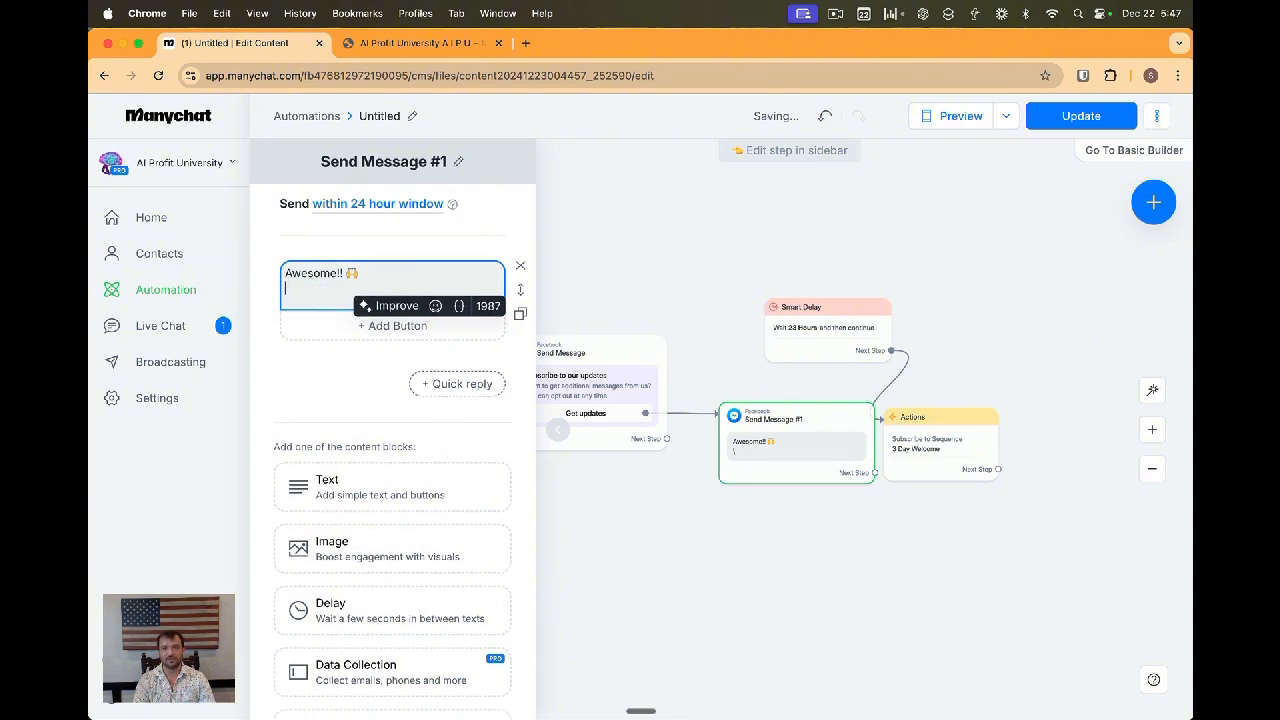
click(392, 487)
key(super+v)
click(370, 286)
drag(770, 458, 731, 472)
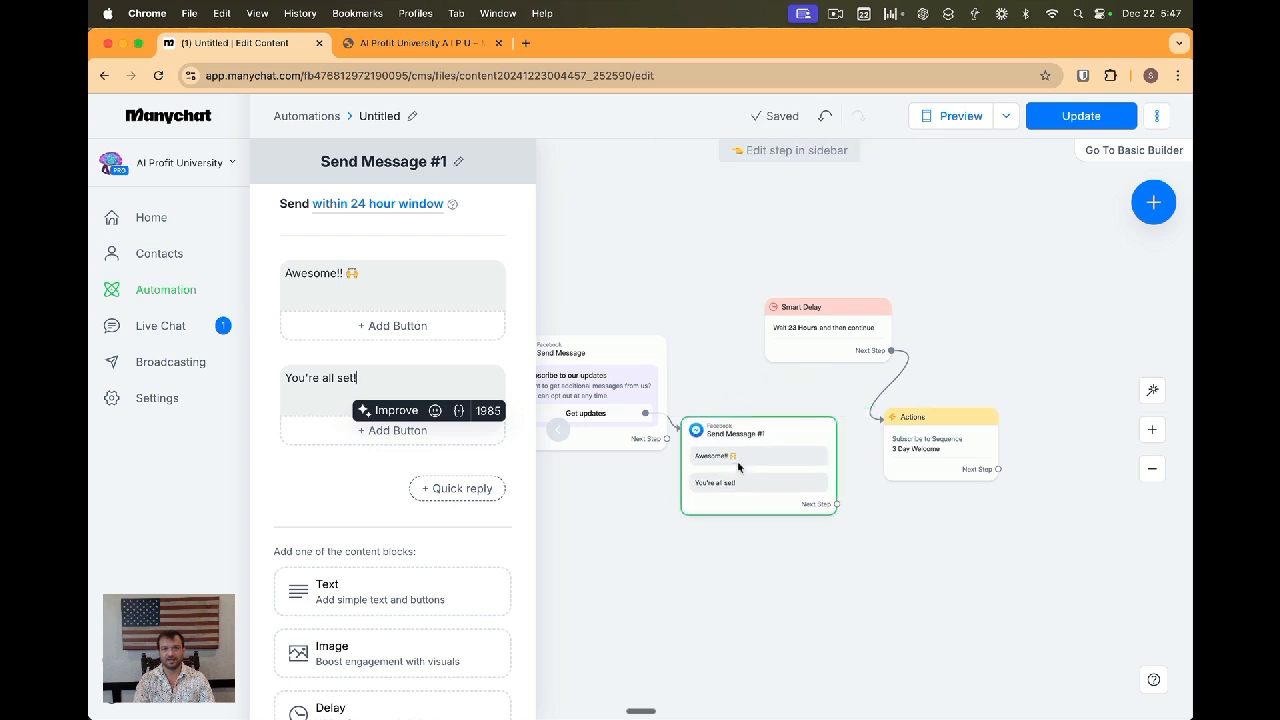
Connect the new message's next step to the Smart Delay and update the live automation
click(870, 332)
drag(870, 332, 913, 332)
drag(929, 443, 994, 432)
drag(837, 505, 932, 330)
drag(987, 425, 1040, 445)
click(917, 340)
click(917, 423)
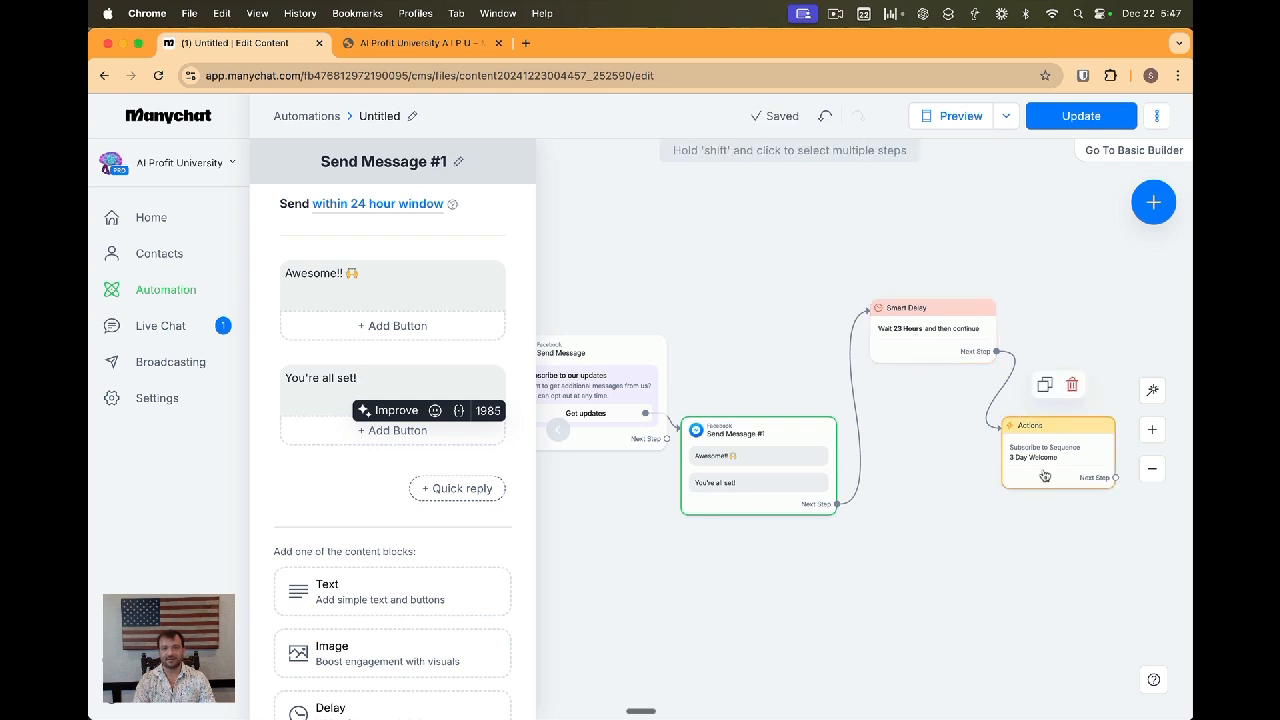
click(1068, 114)
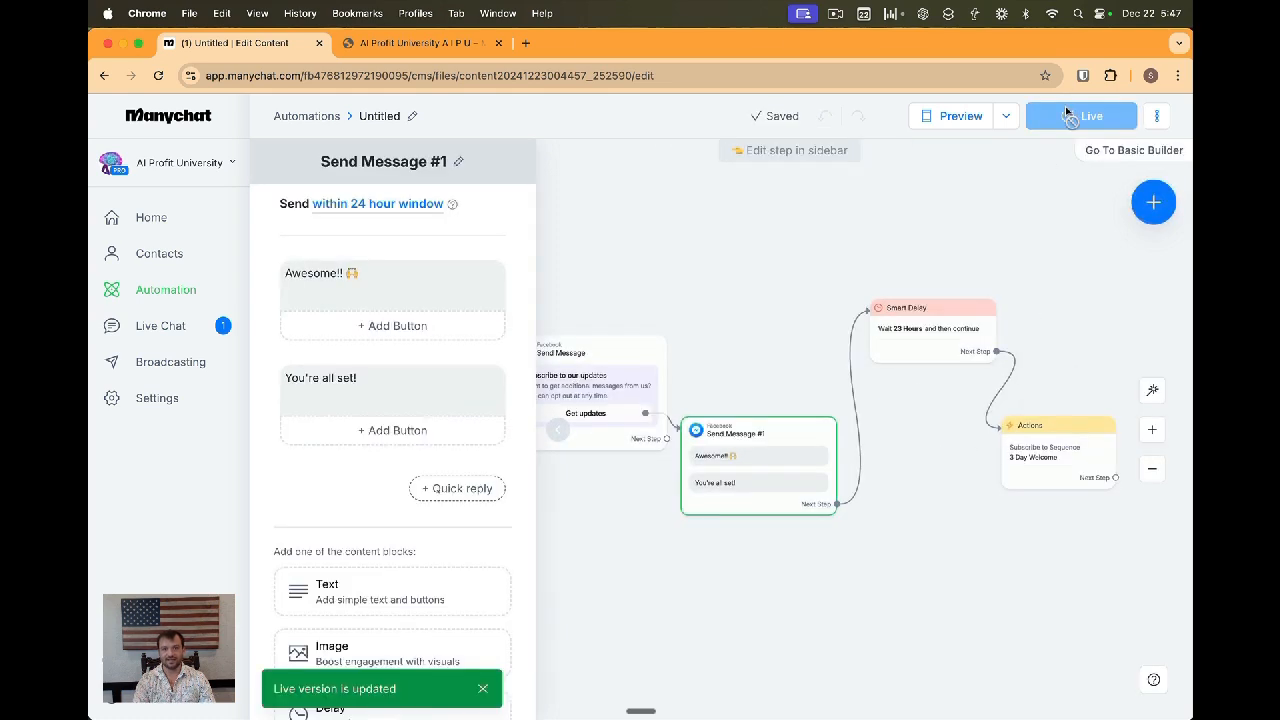
Rearrange the flow steps on the canvas and close the editing sidebar
drag(935, 325, 930, 358)
drag(760, 470, 770, 390)
click(562, 432)
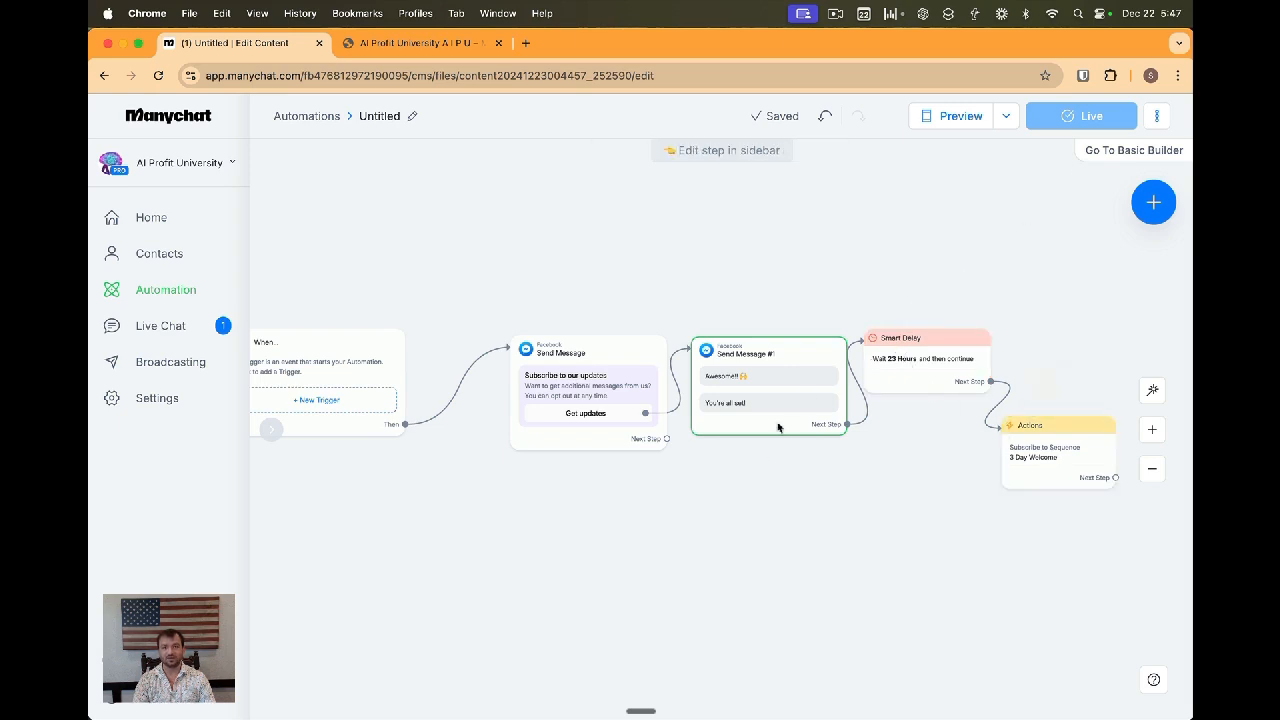
click(579, 534)
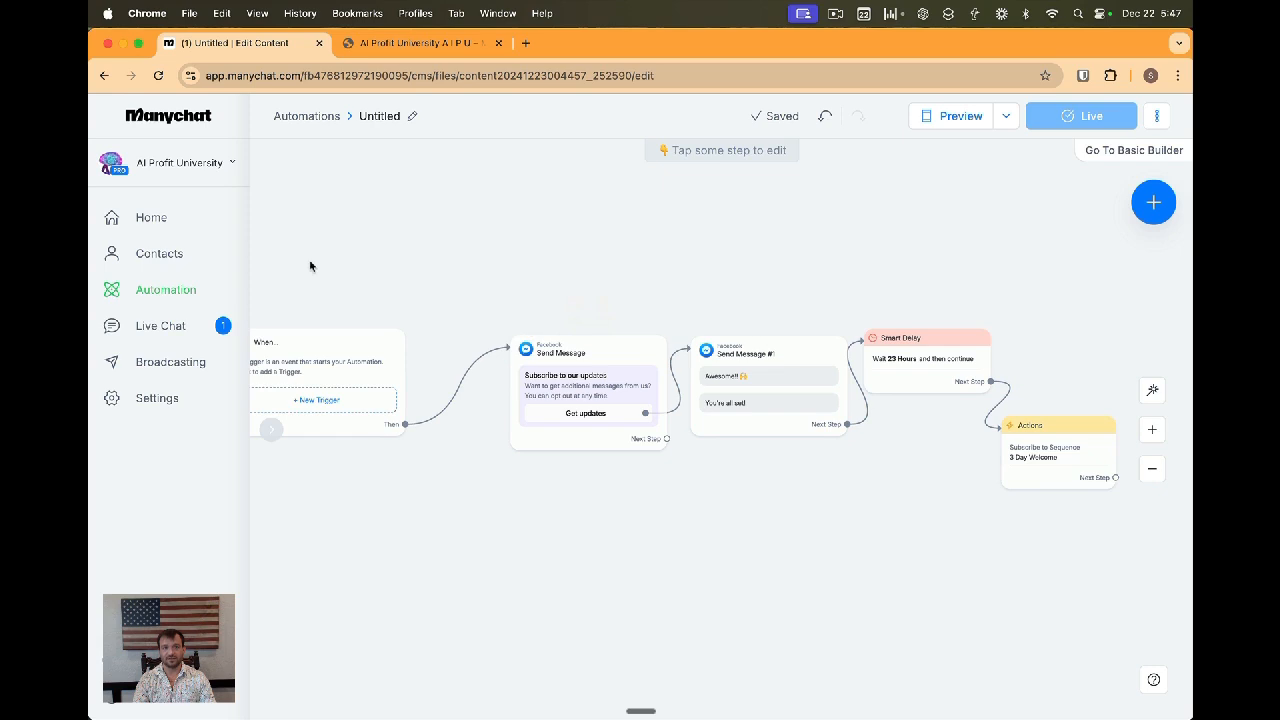
Open the Welcome Sequence 1 message of the 3 Day Welcome sequence for editing
click(171, 290)
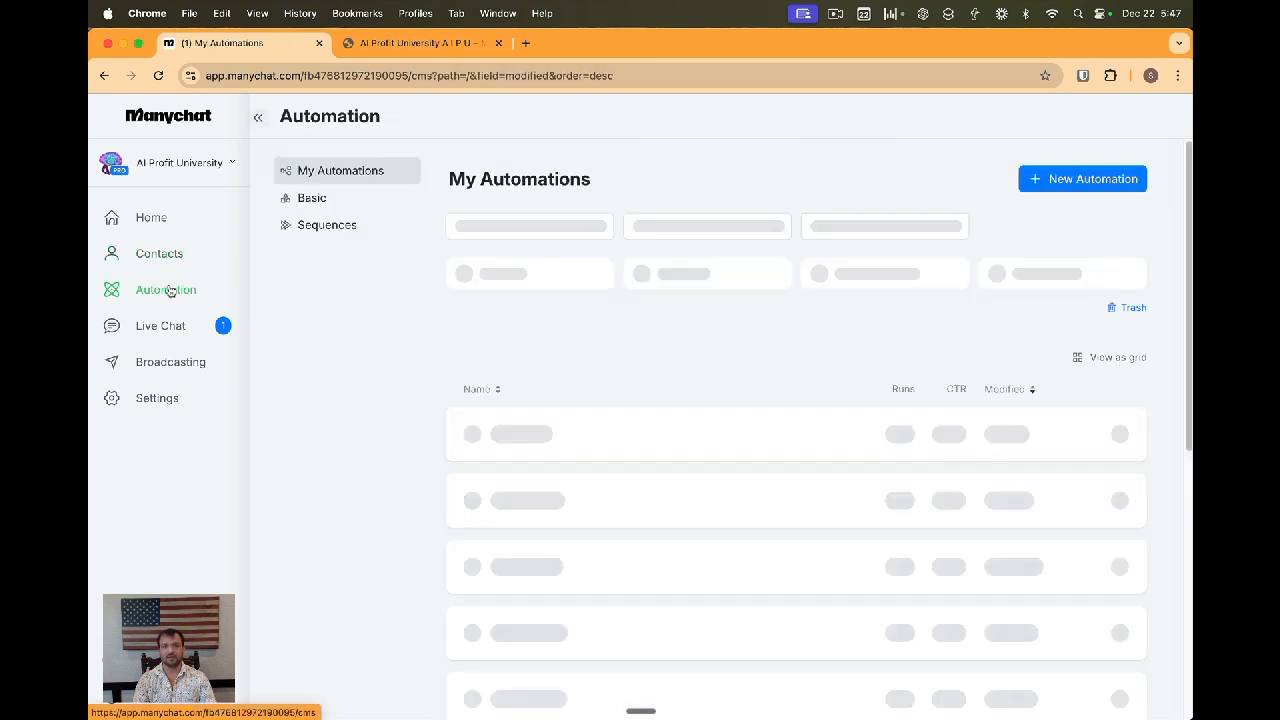
click(315, 225)
click(502, 256)
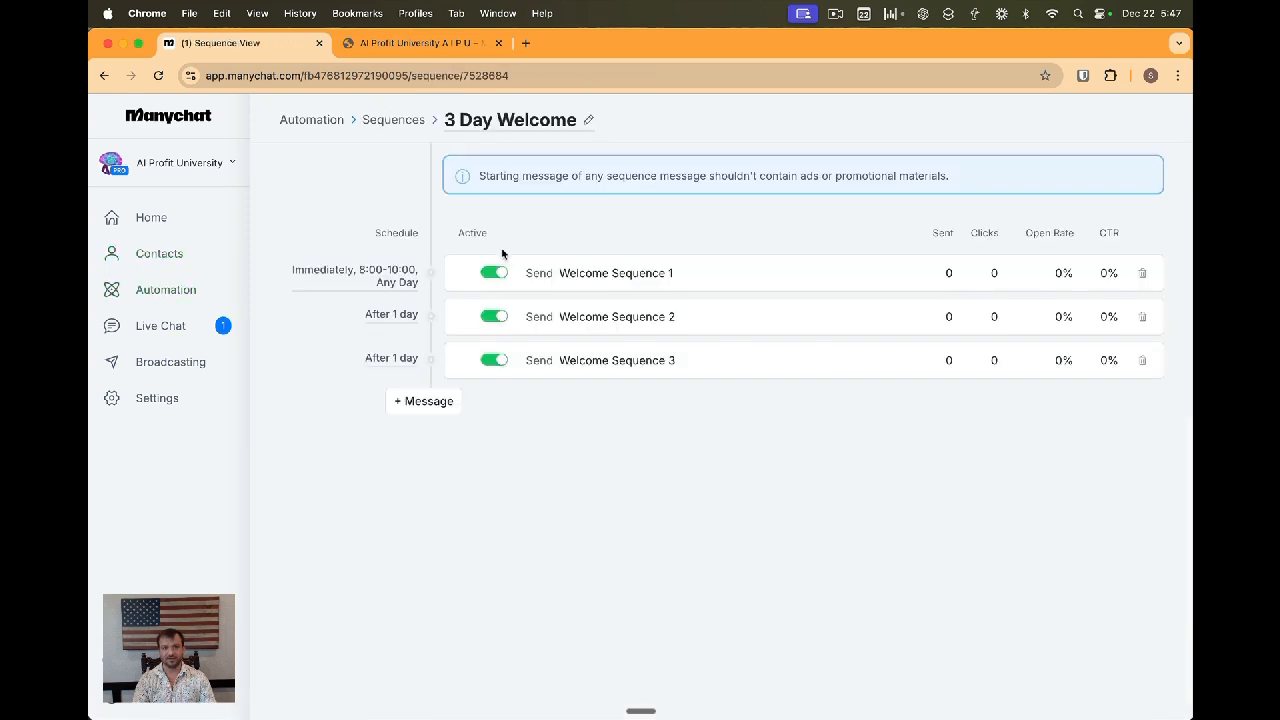
click(576, 274)
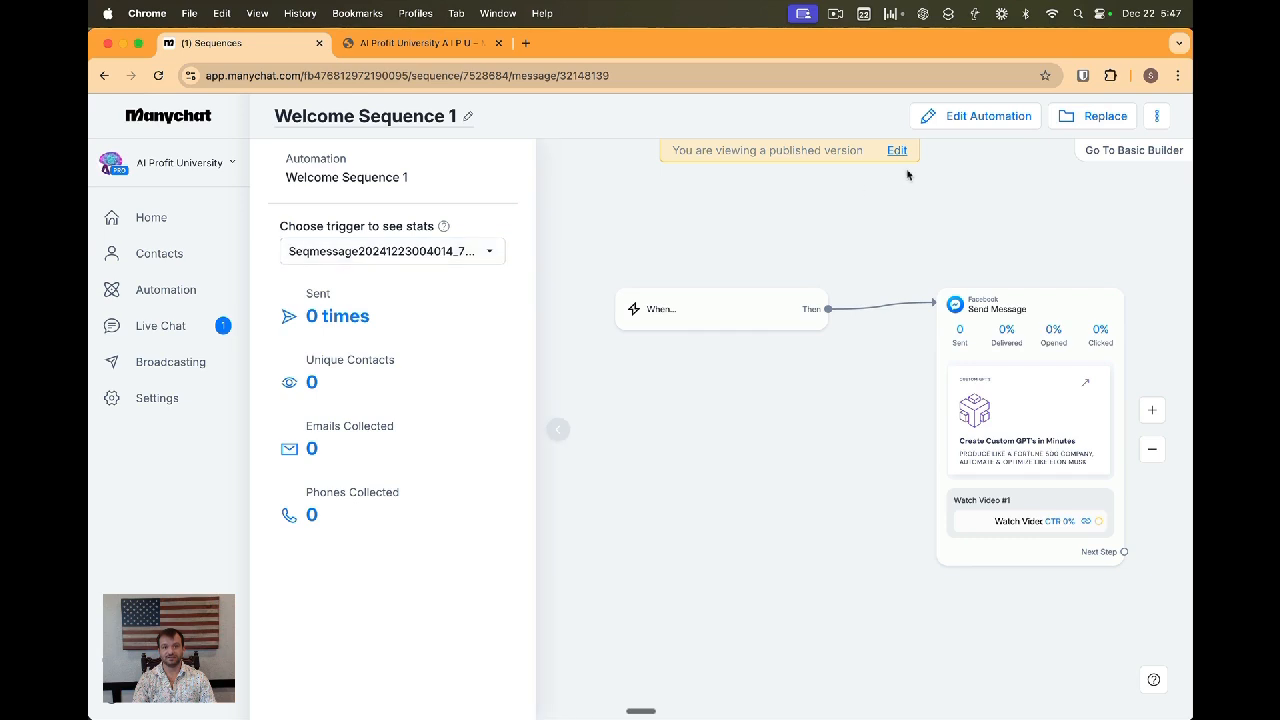
click(903, 151)
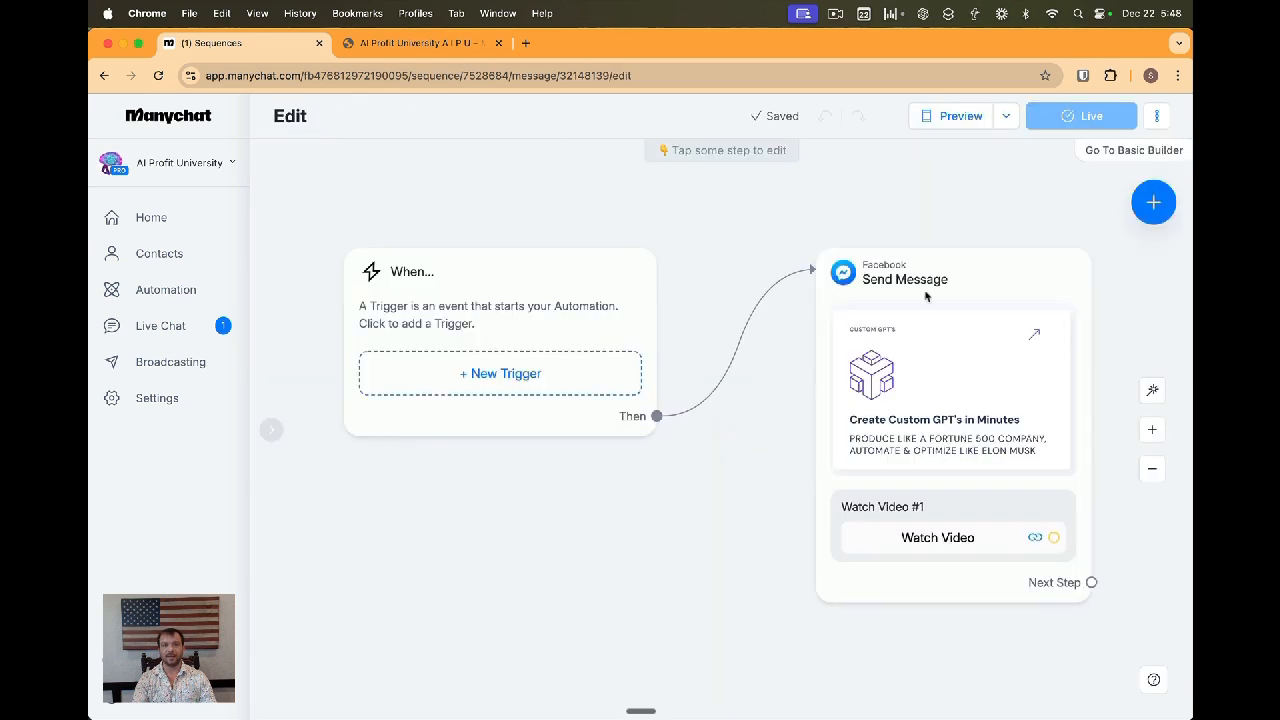
Set the Welcome Sequence 1 message to send outside the 24 hour window with reason Promo & Updates, and update the live automation
click(915, 262)
click(350, 205)
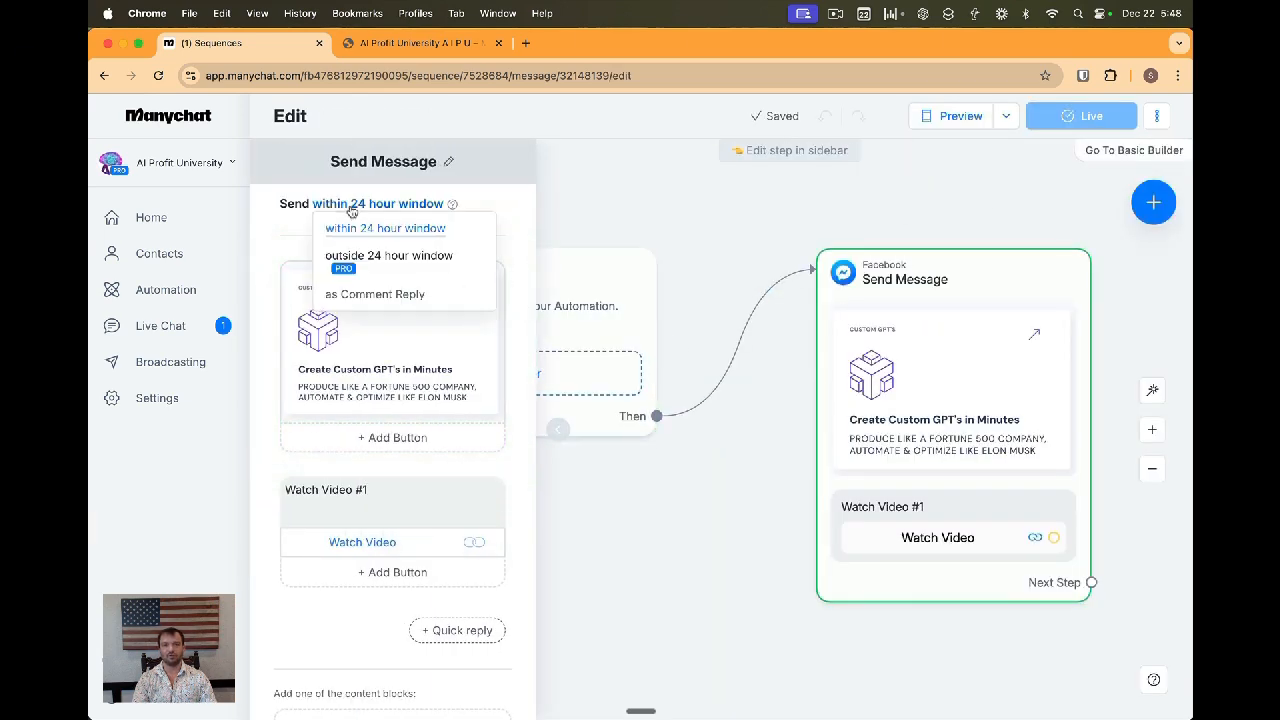
click(388, 262)
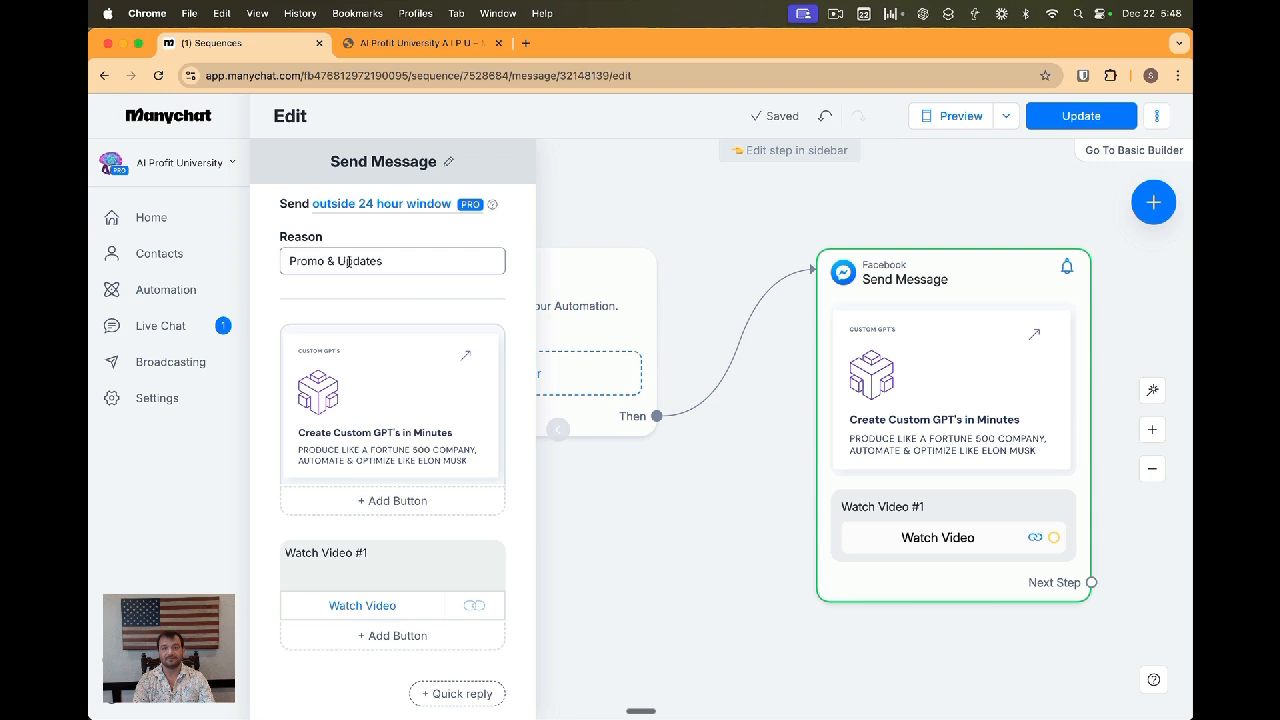
click(558, 430)
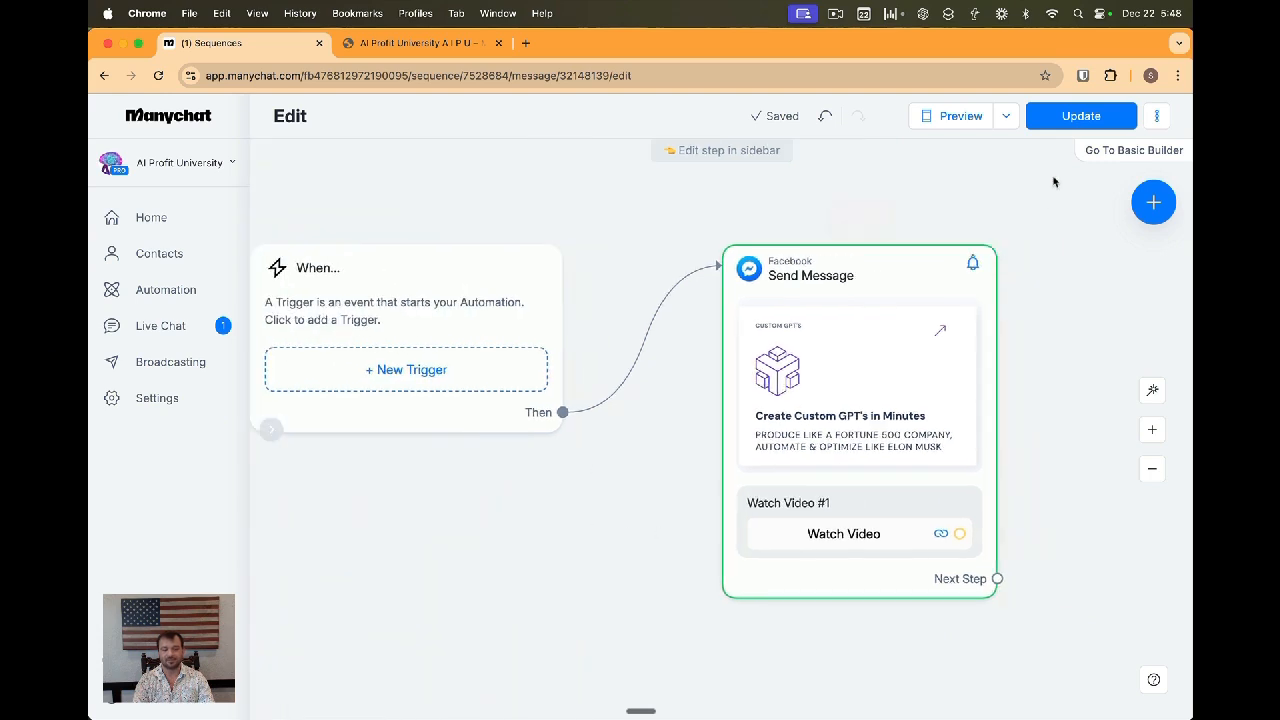
click(1080, 116)
Open the Welcome Sequence 2 automation from the 3 Day Welcome sequence in the flow editor
click(104, 76)
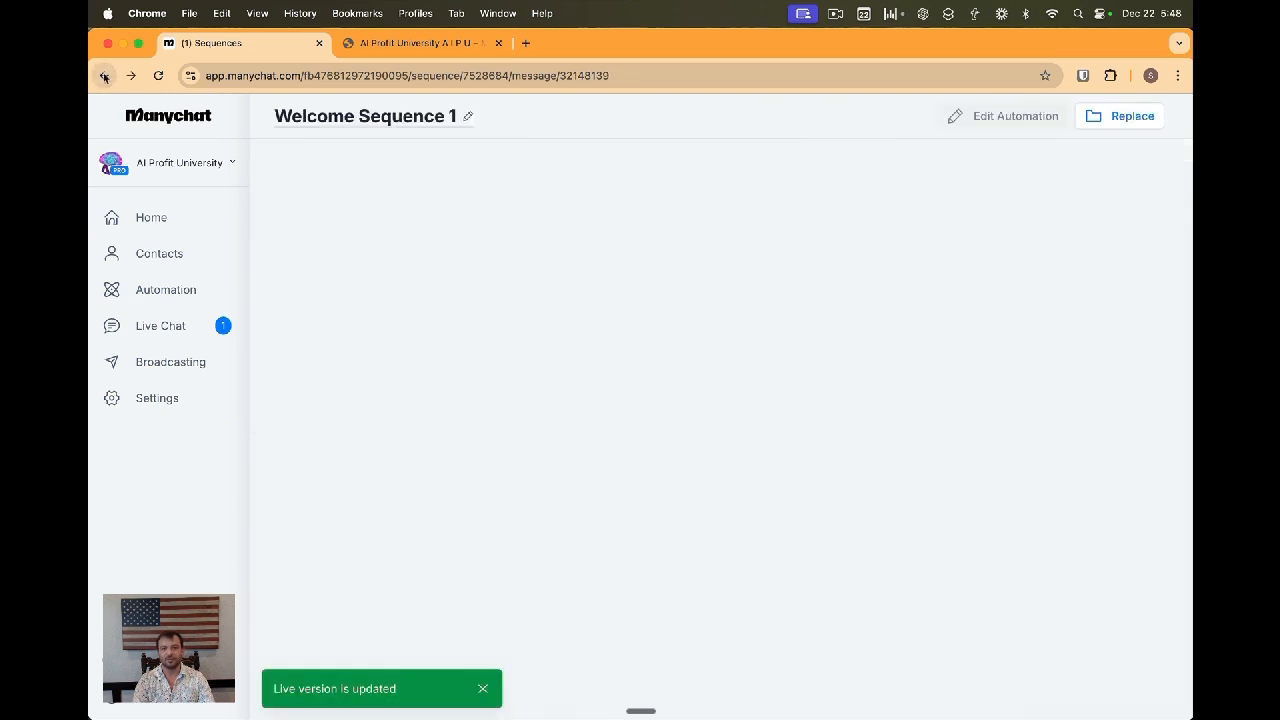
click(104, 76)
click(585, 316)
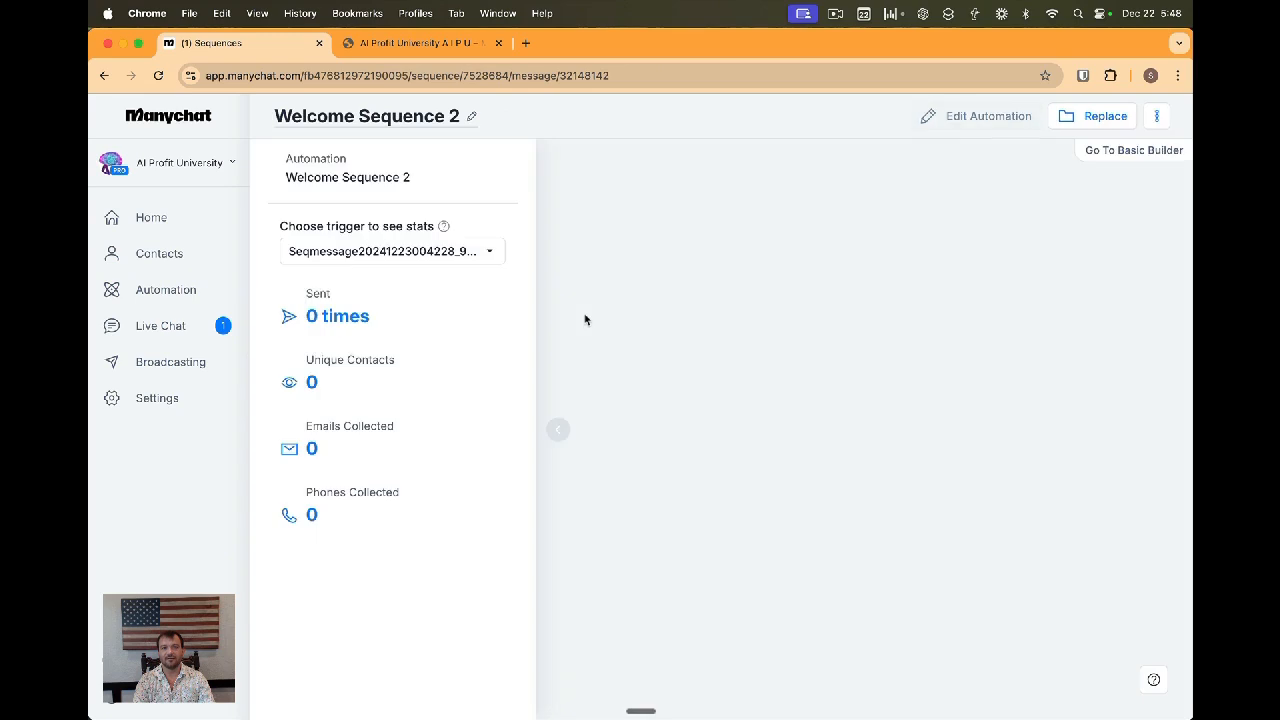
click(975, 116)
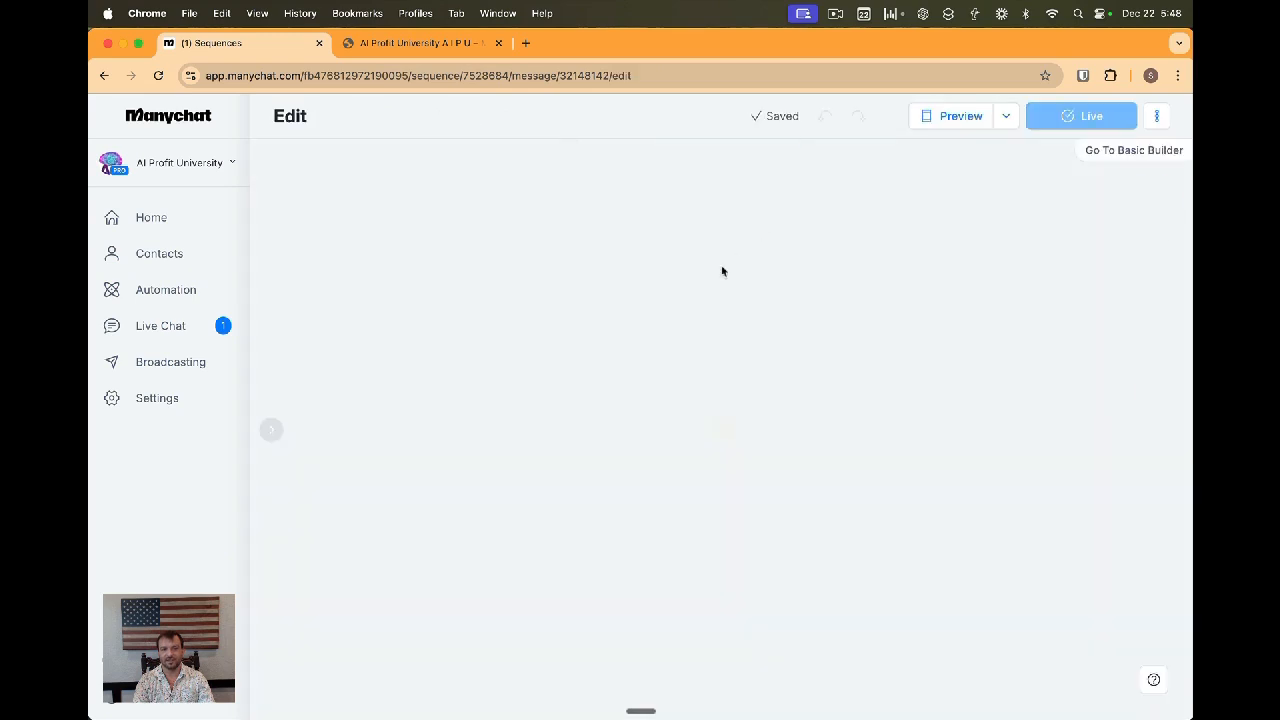
Set the Welcome Sequence 2 message to send outside the 24 hour window with reason Promo & Updates
click(923, 294)
click(399, 205)
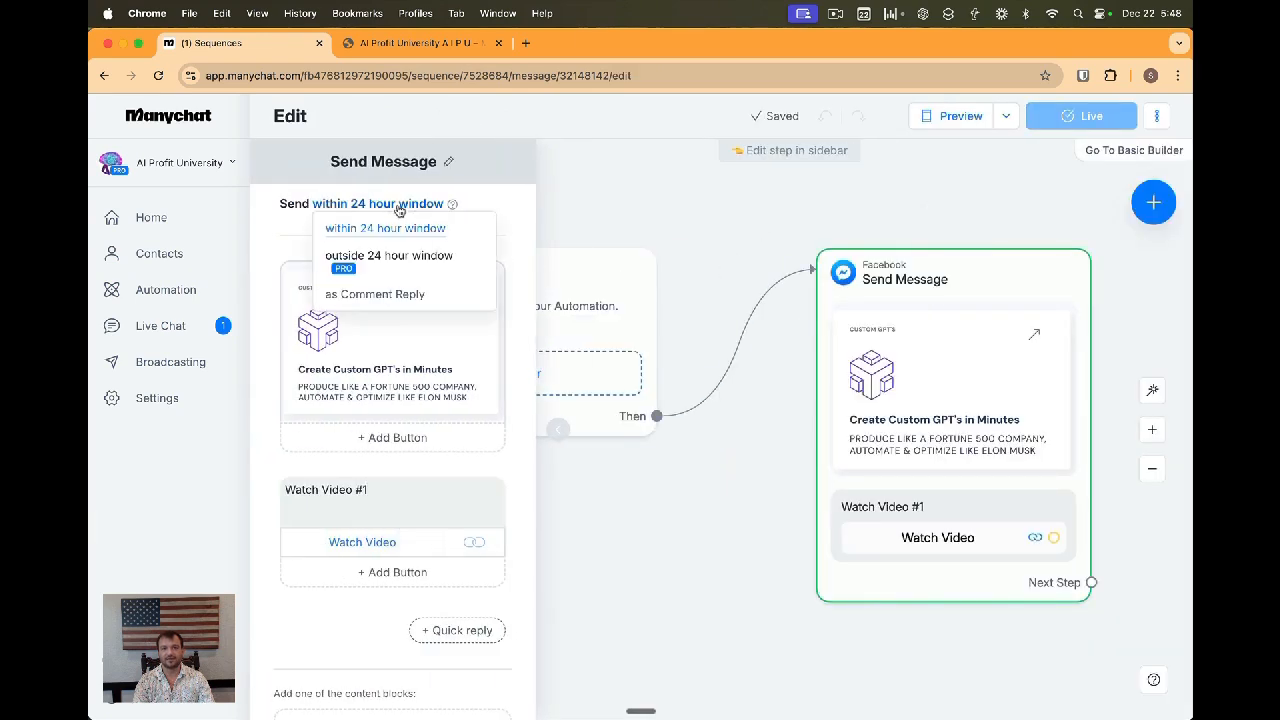
click(383, 258)
click(372, 262)
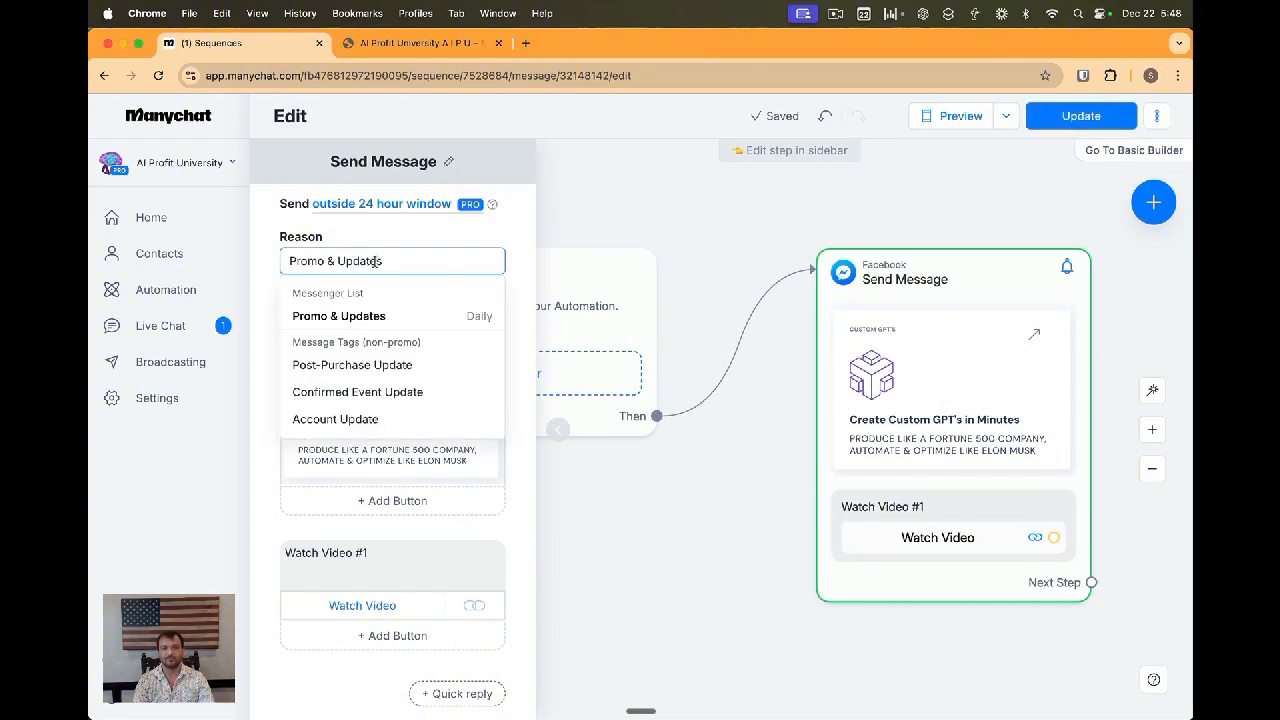
click(345, 316)
Change the message heading to "Watch Video #2" and update the live automation
click(370, 553)
key(BackSpace)
text(2)
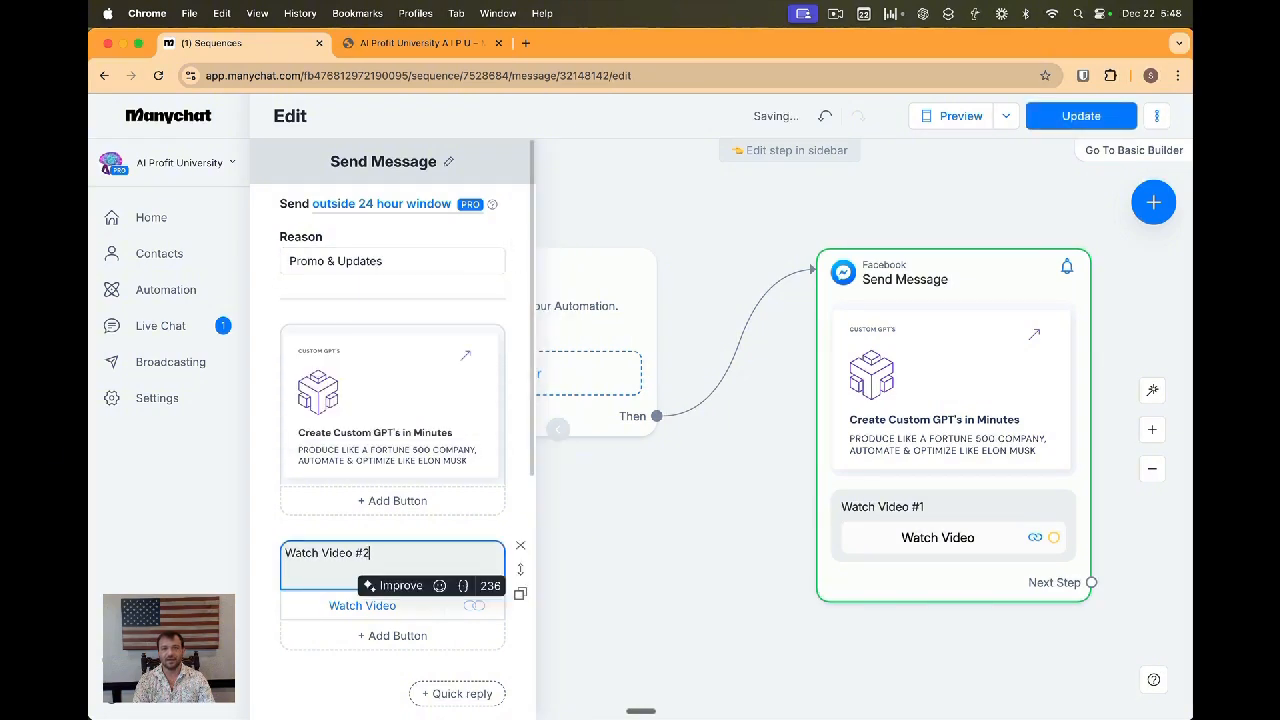
click(629, 569)
click(1075, 118)
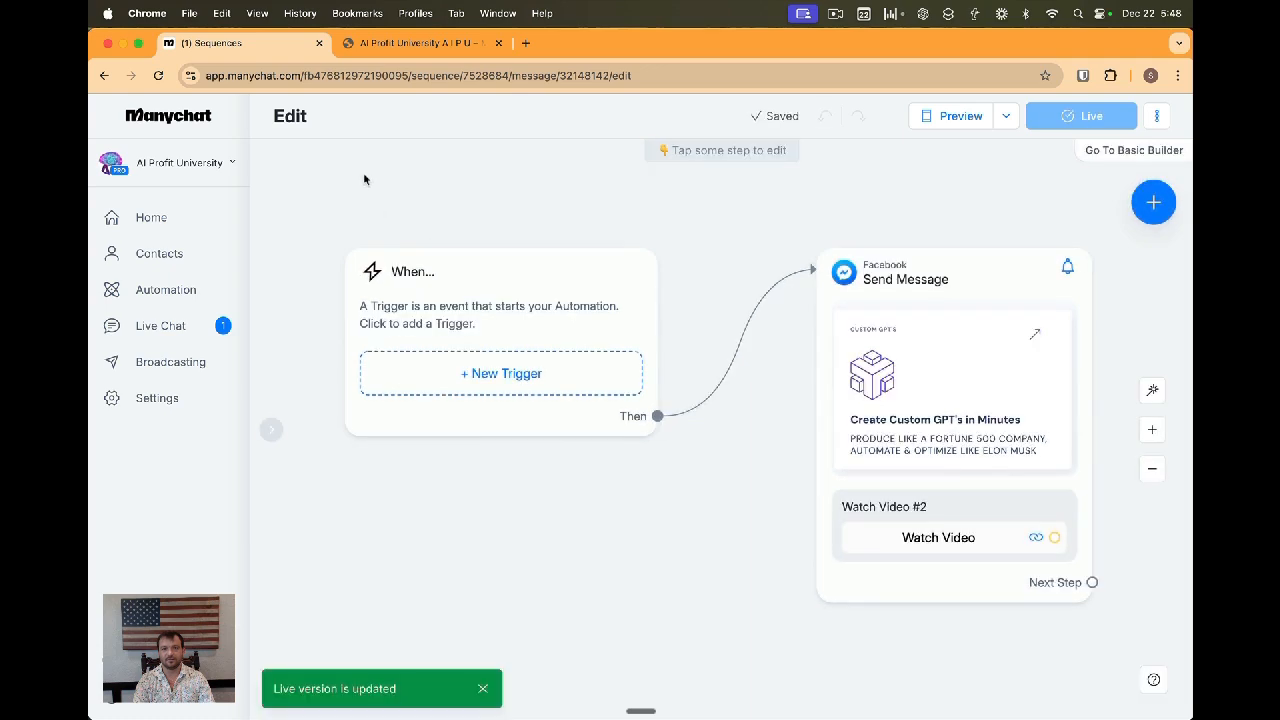
Open the Welcome Sequence 3 automation from the 3 Day Welcome sequence in the flow editor
click(104, 76)
click(104, 76)
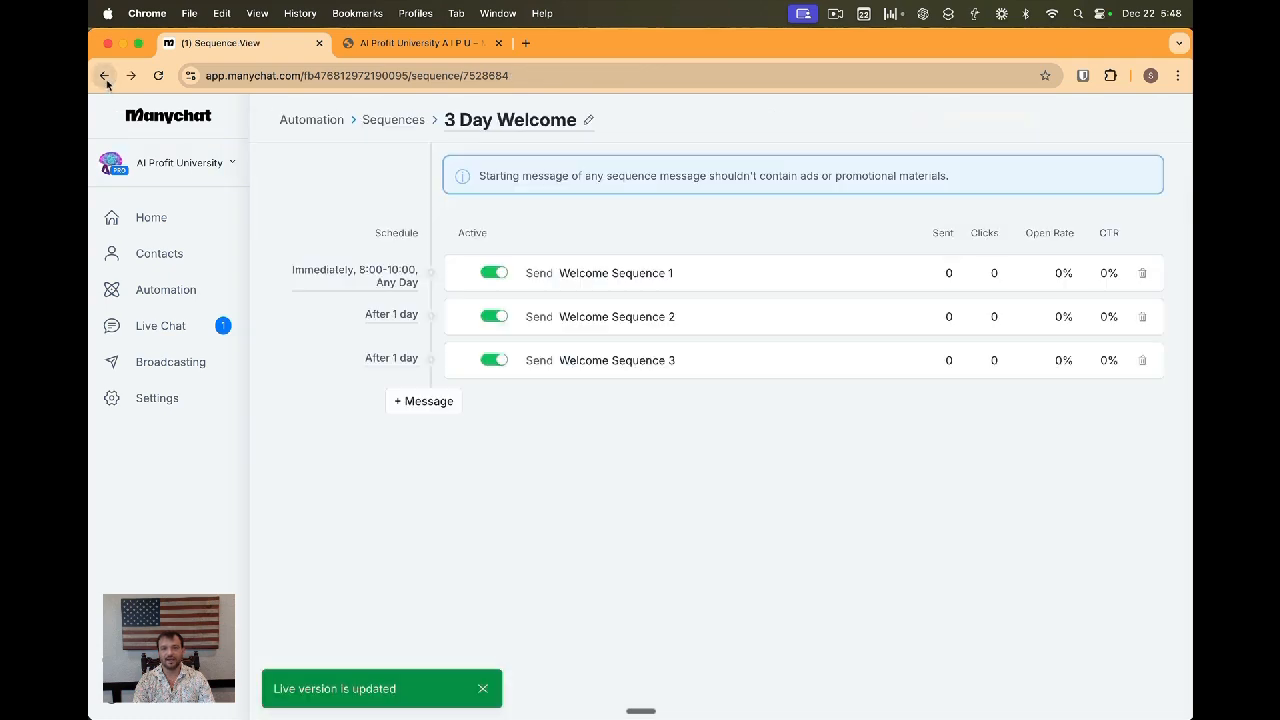
click(622, 364)
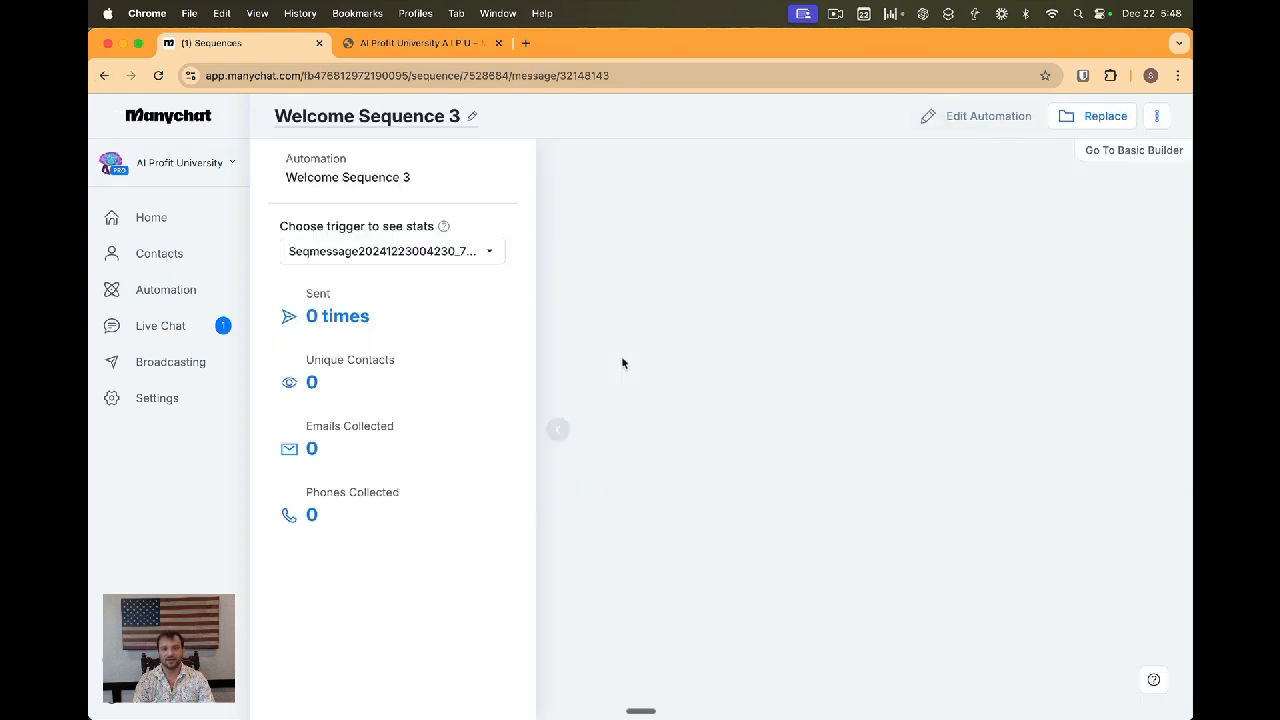
click(991, 352)
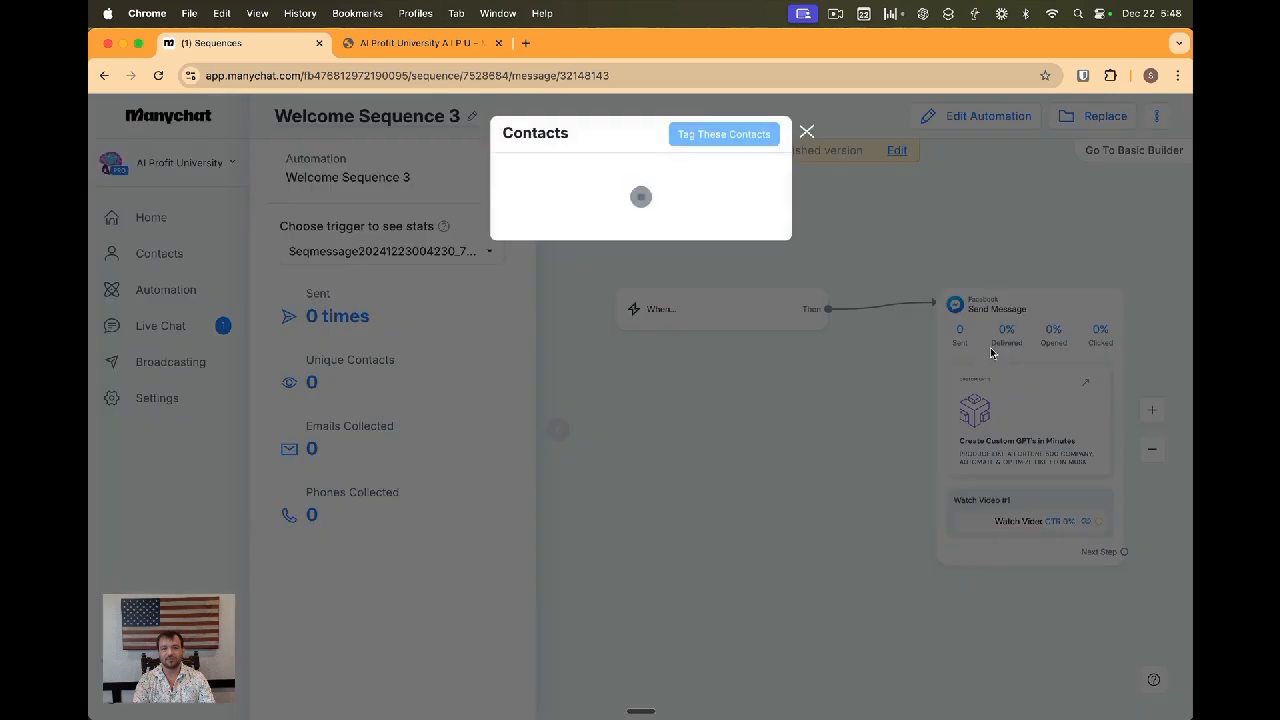
click(804, 131)
click(985, 118)
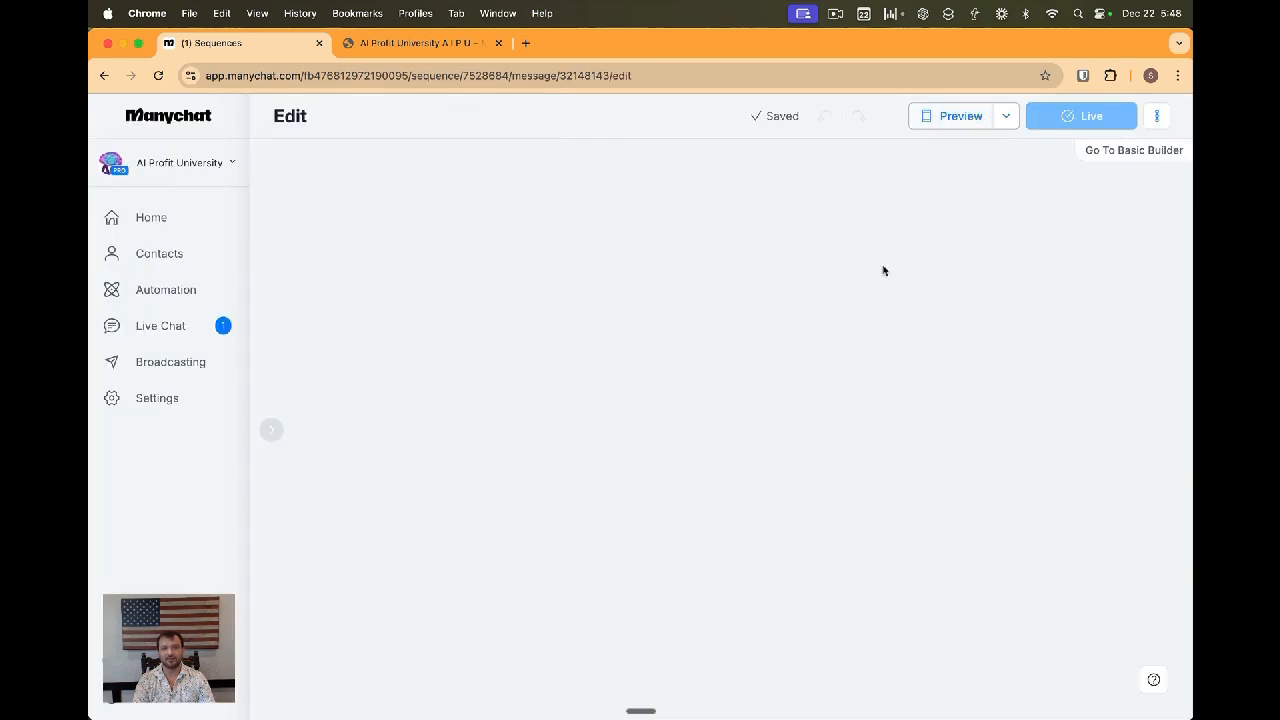
Set the Welcome Sequence 3 message to send outside the 24 hour window
click(866, 491)
click(378, 204)
click(372, 254)
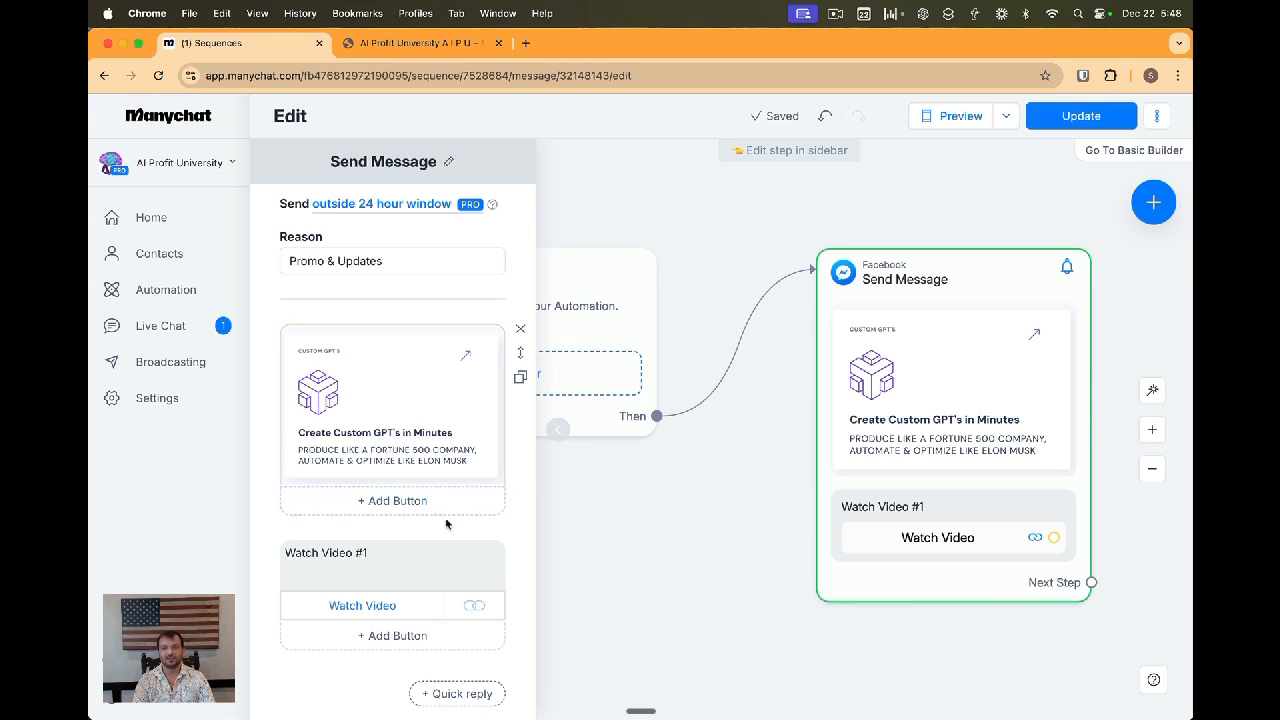
Change the message heading to "Watch Video #3" and update the live automation
click(417, 552)
text(3)
click(671, 514)
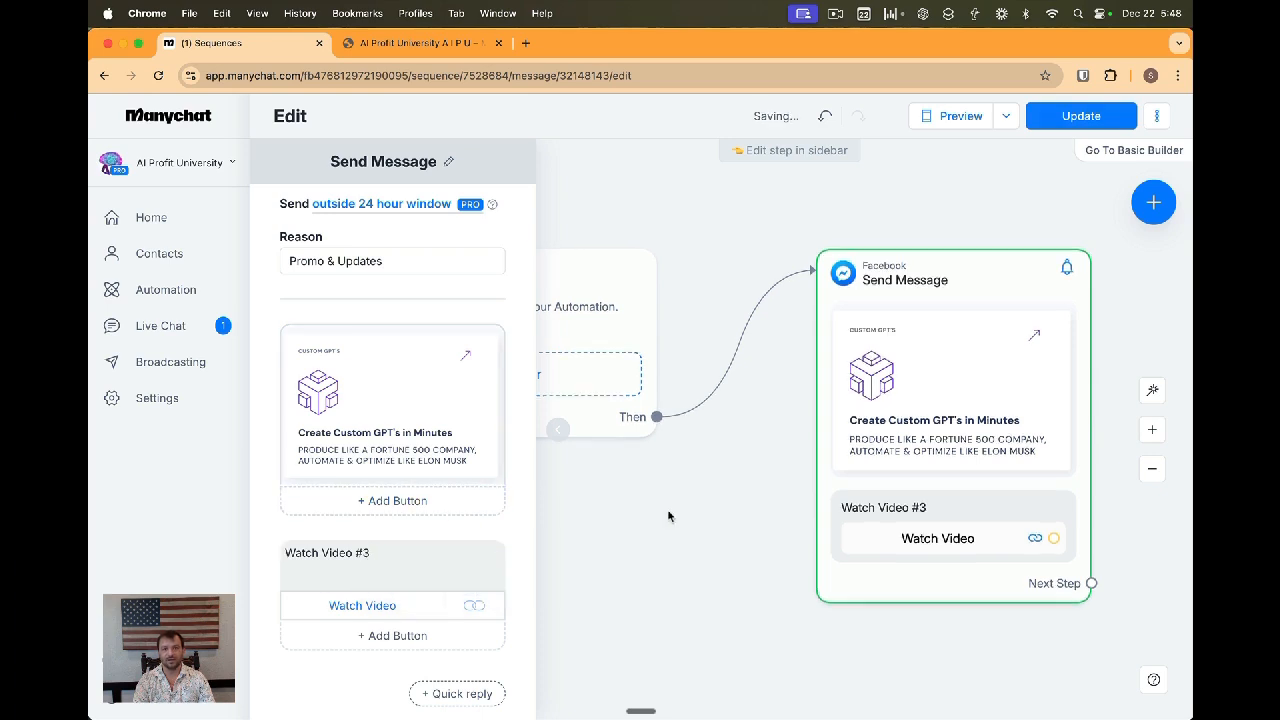
click(1081, 116)
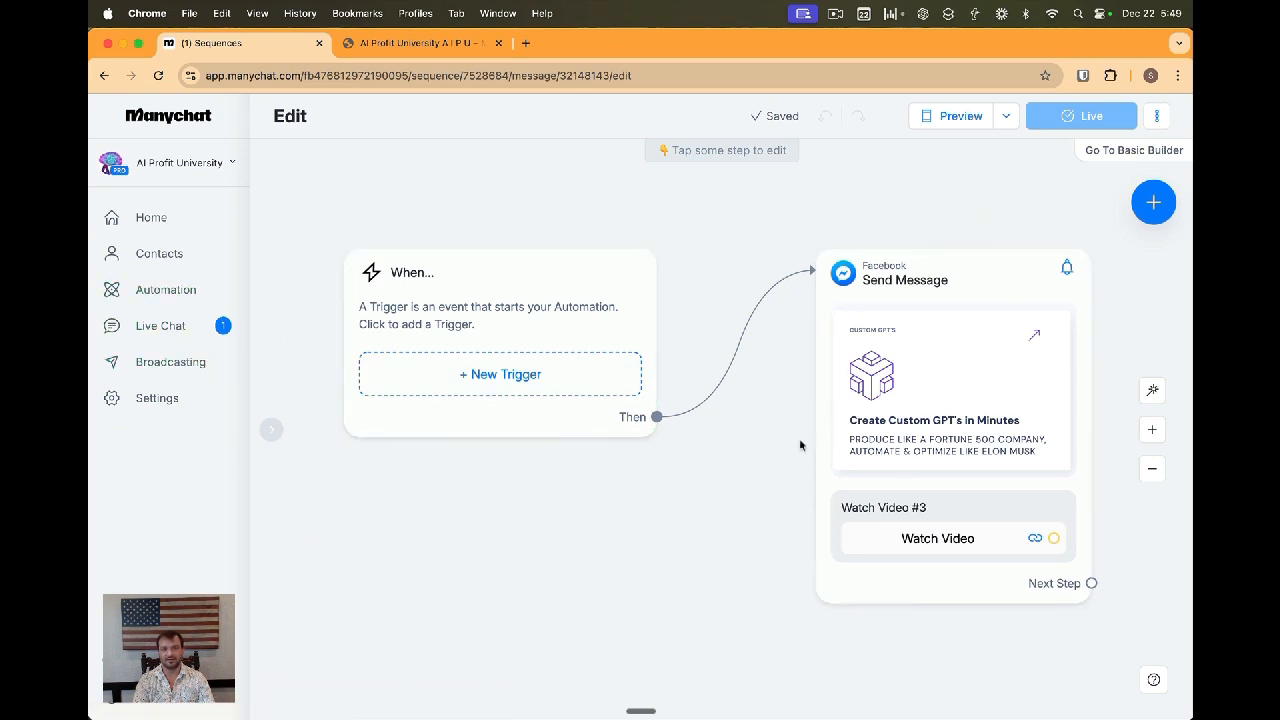
Add a second button titled "Talk with Sales" under the Watch Video button in the Welcome Sequence 3 message
click(863, 494)
scroll(345, 520, down, 4)
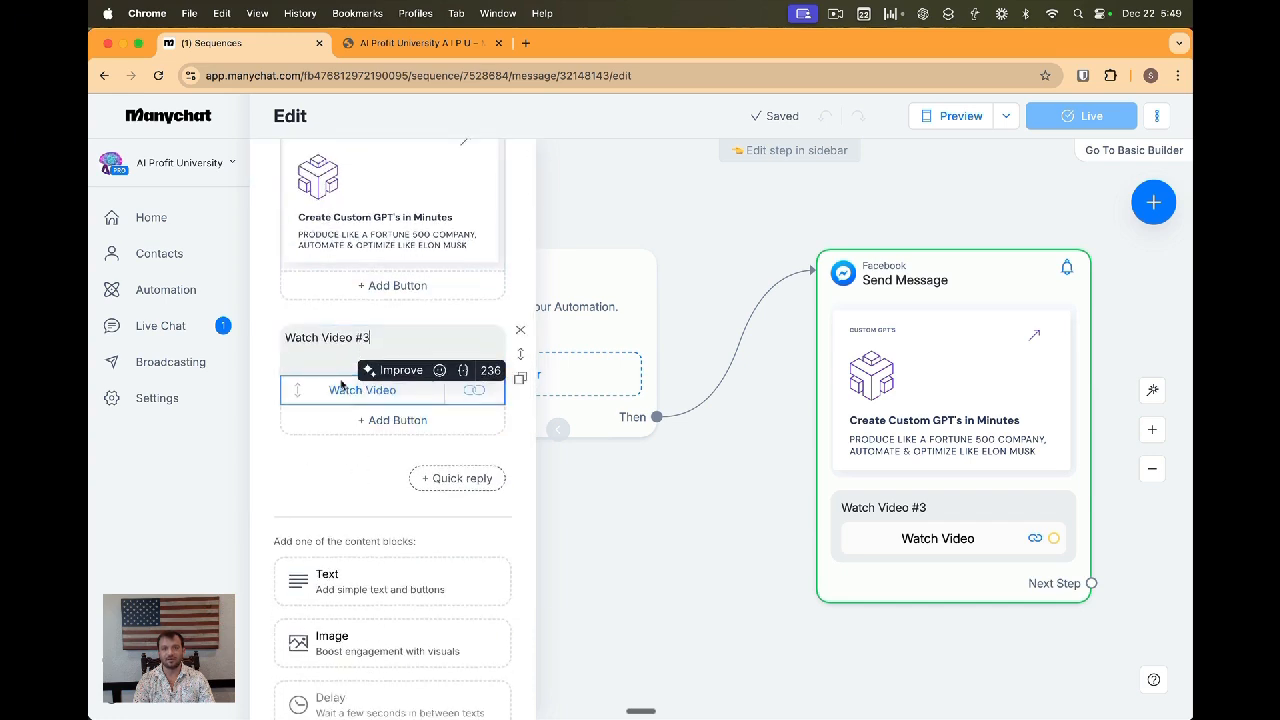
click(387, 421)
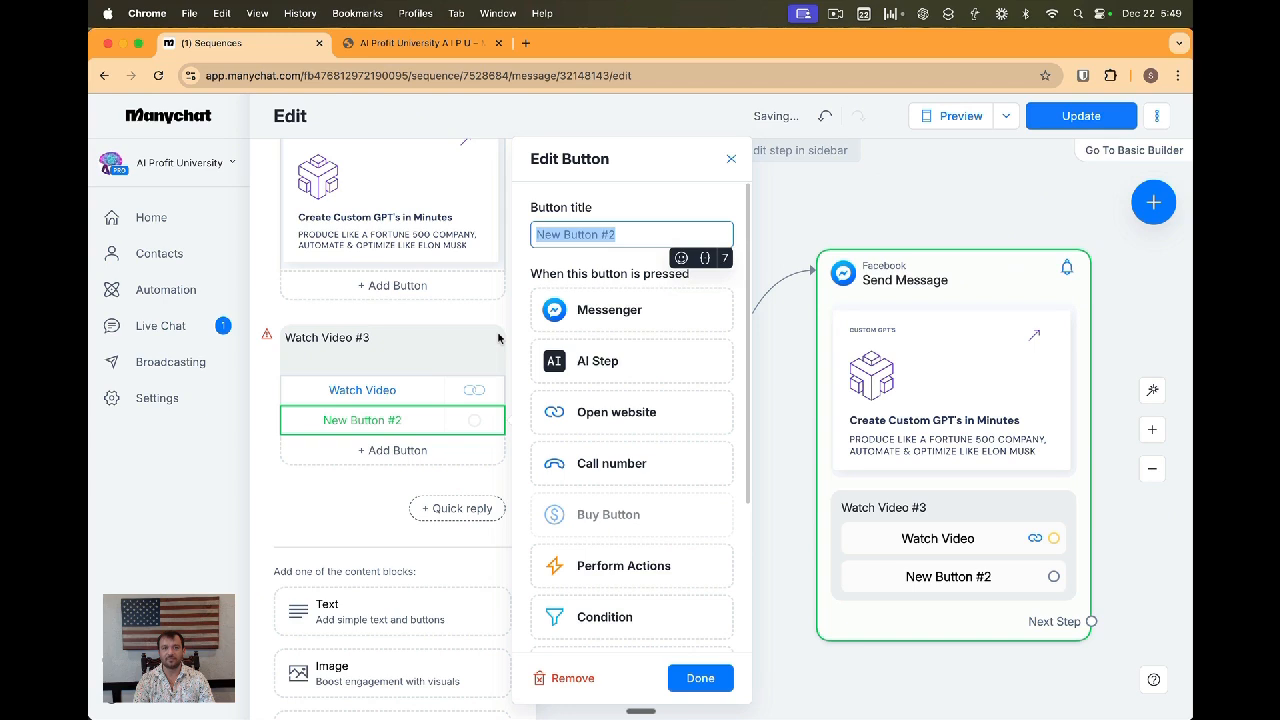
text(Rq)
text(uest Sae)
text(les Sup)
key(alt+shift+Left)
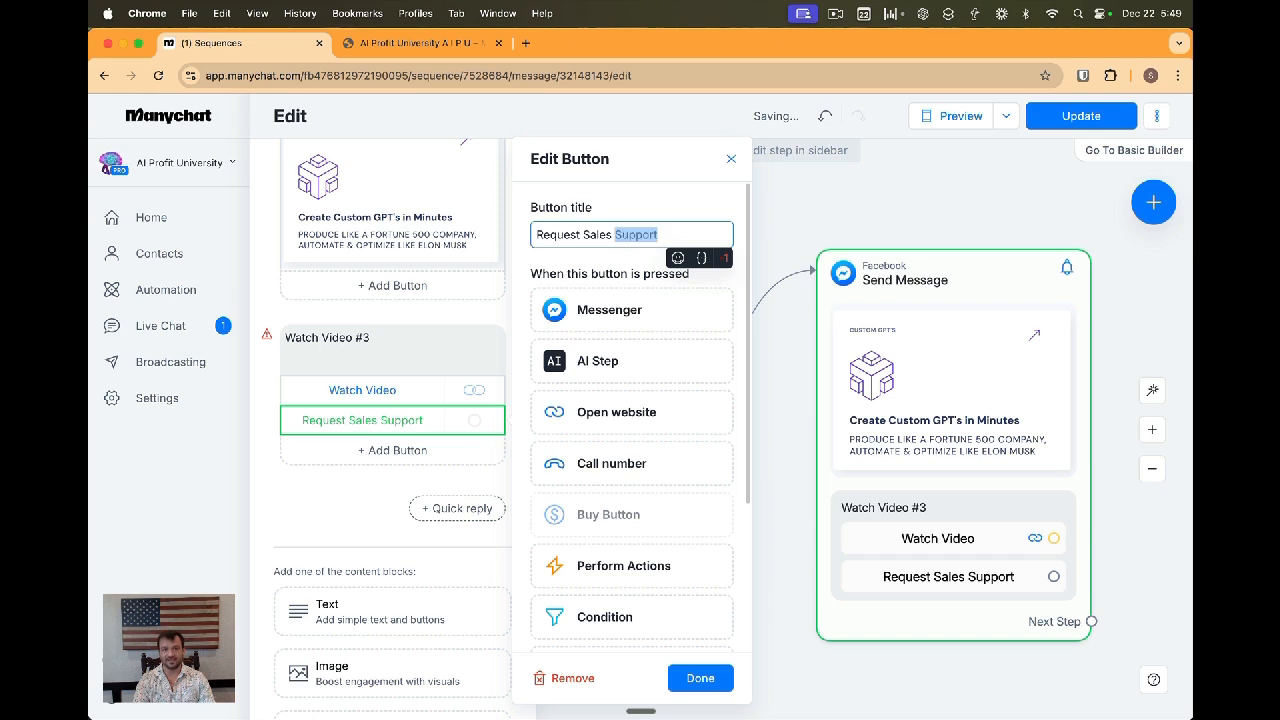
key(alt+shift+Left)
key(alt+shift+Left)
key(BackSpace)
text(Talk with Sales)
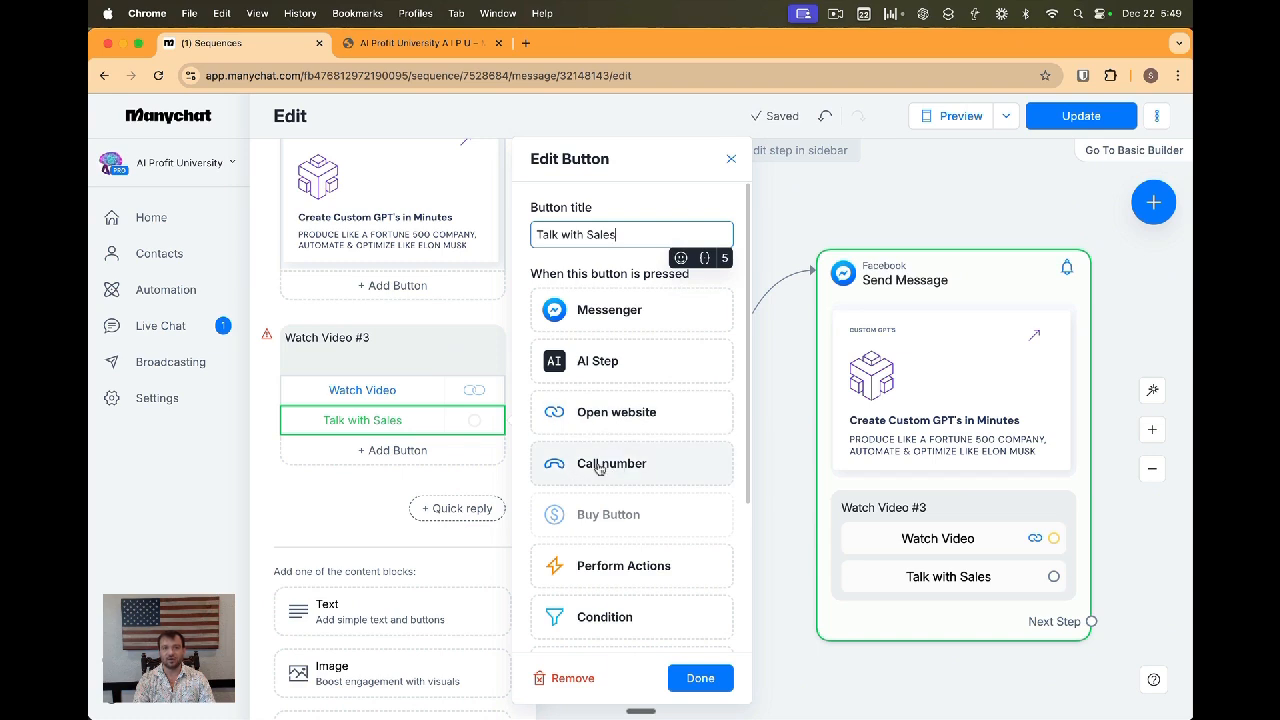
Make the Talk with Sales button call a specific phone number, entering the sales phone number, and update the live automation
click(602, 464)
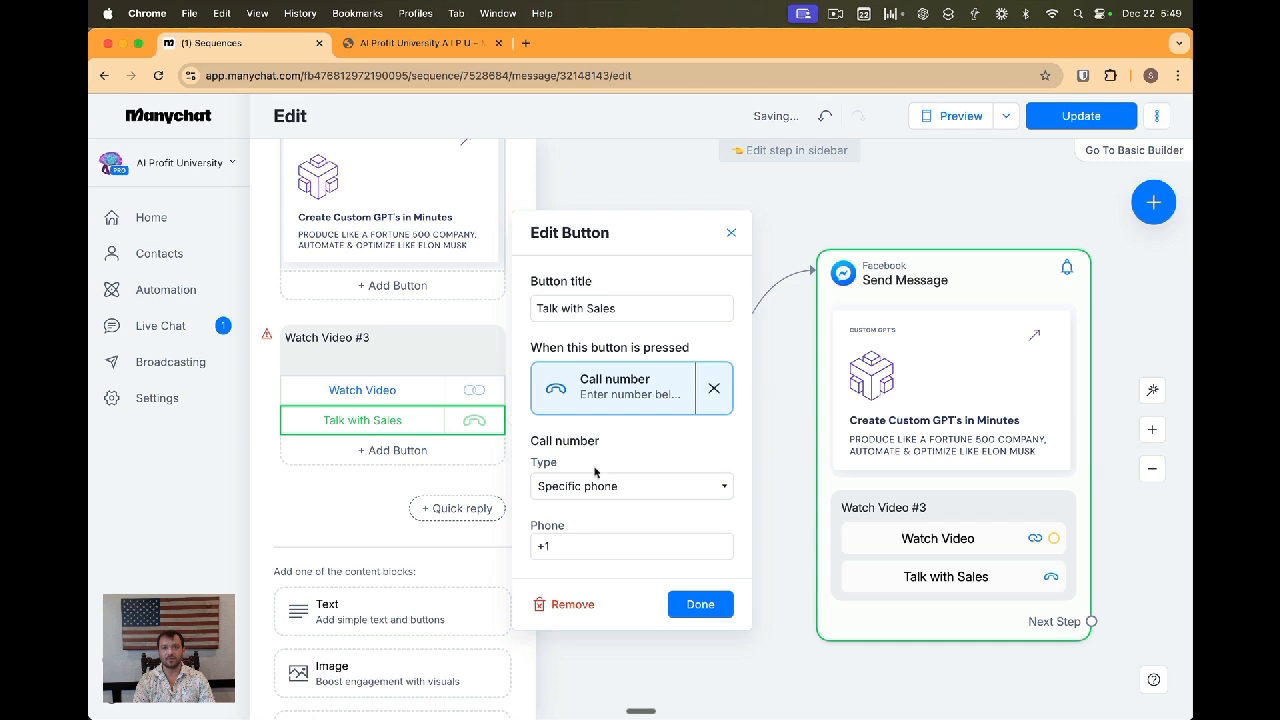
click(586, 546)
text(5552318)
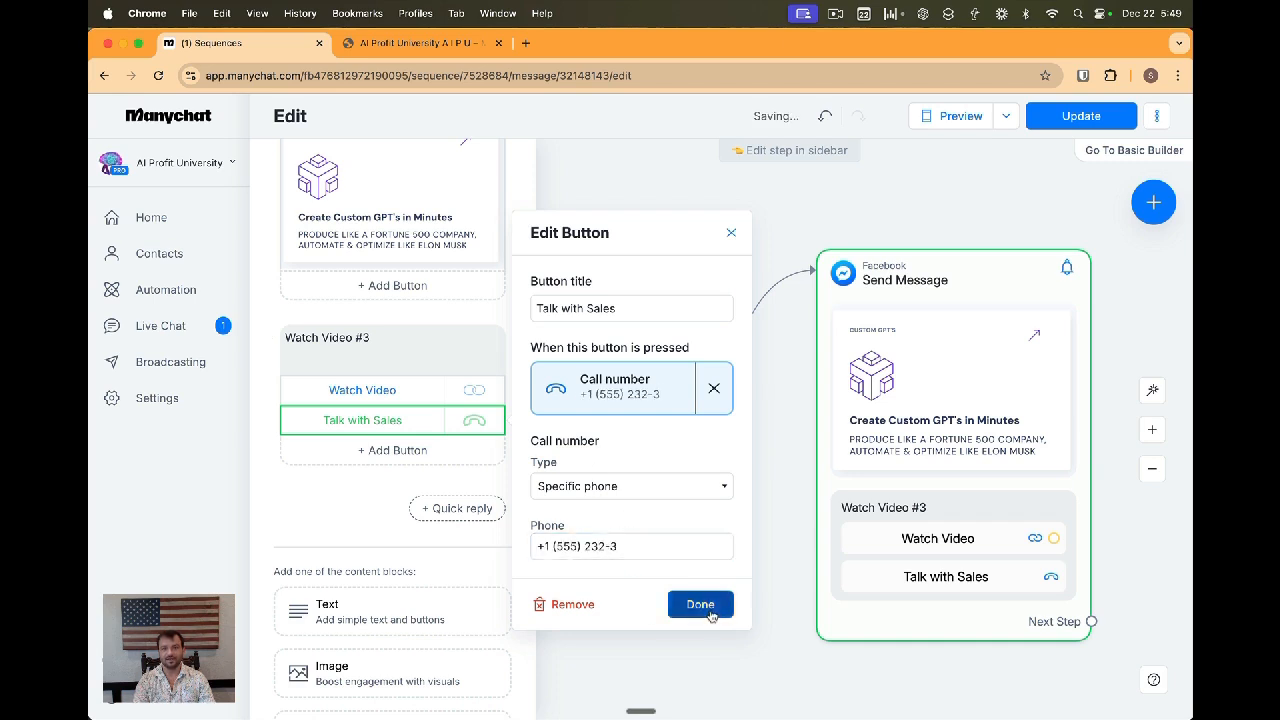
click(700, 604)
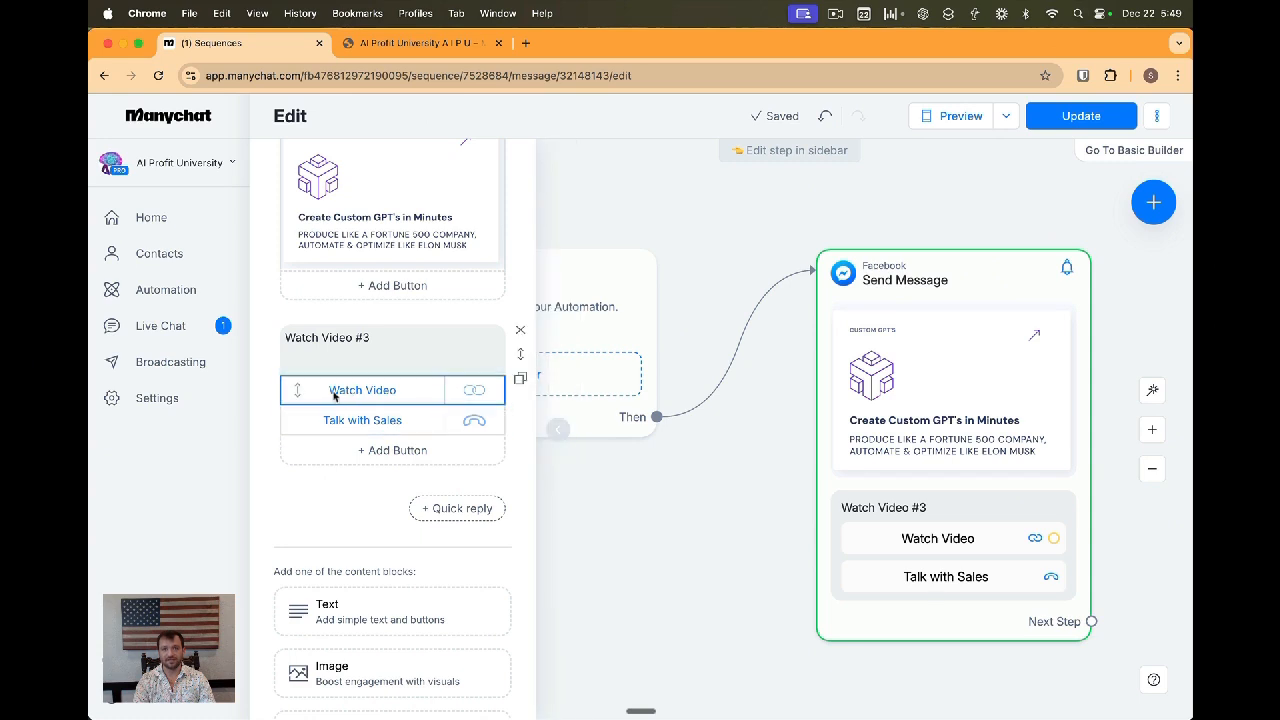
click(1078, 116)
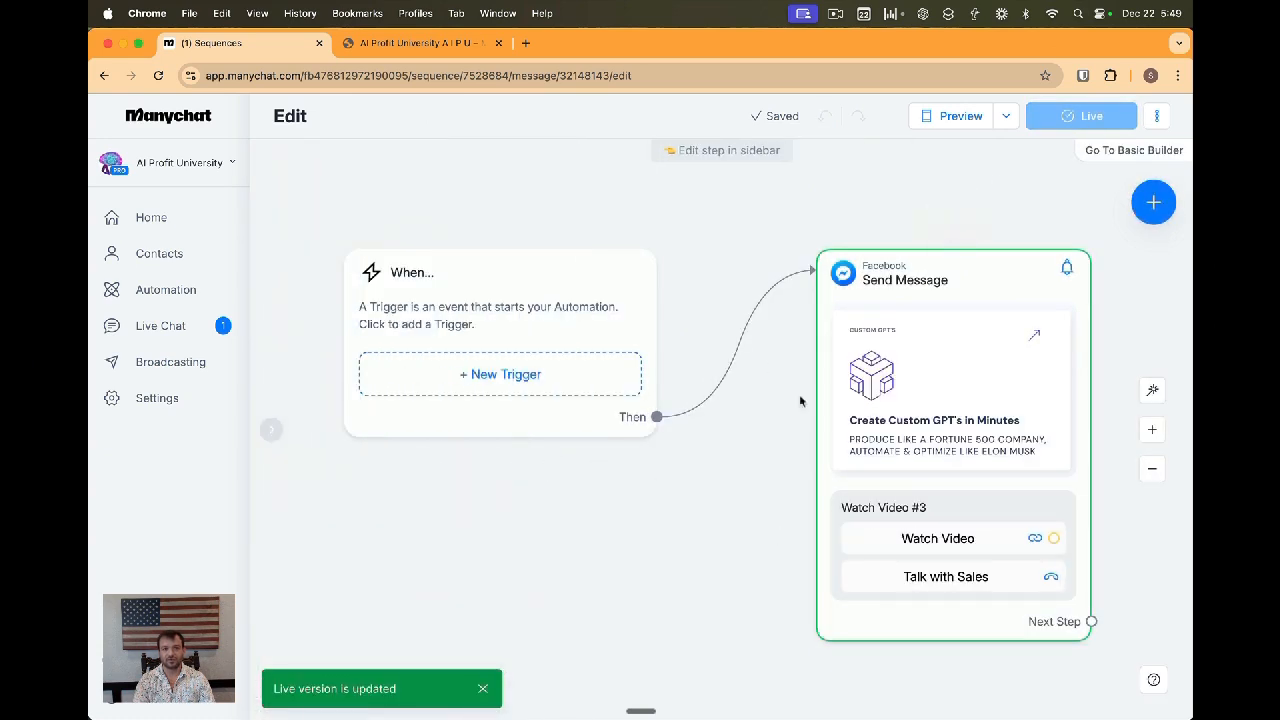
Return to the 3 Day Welcome sequence overview to review its scheduled messages
click(172, 290)
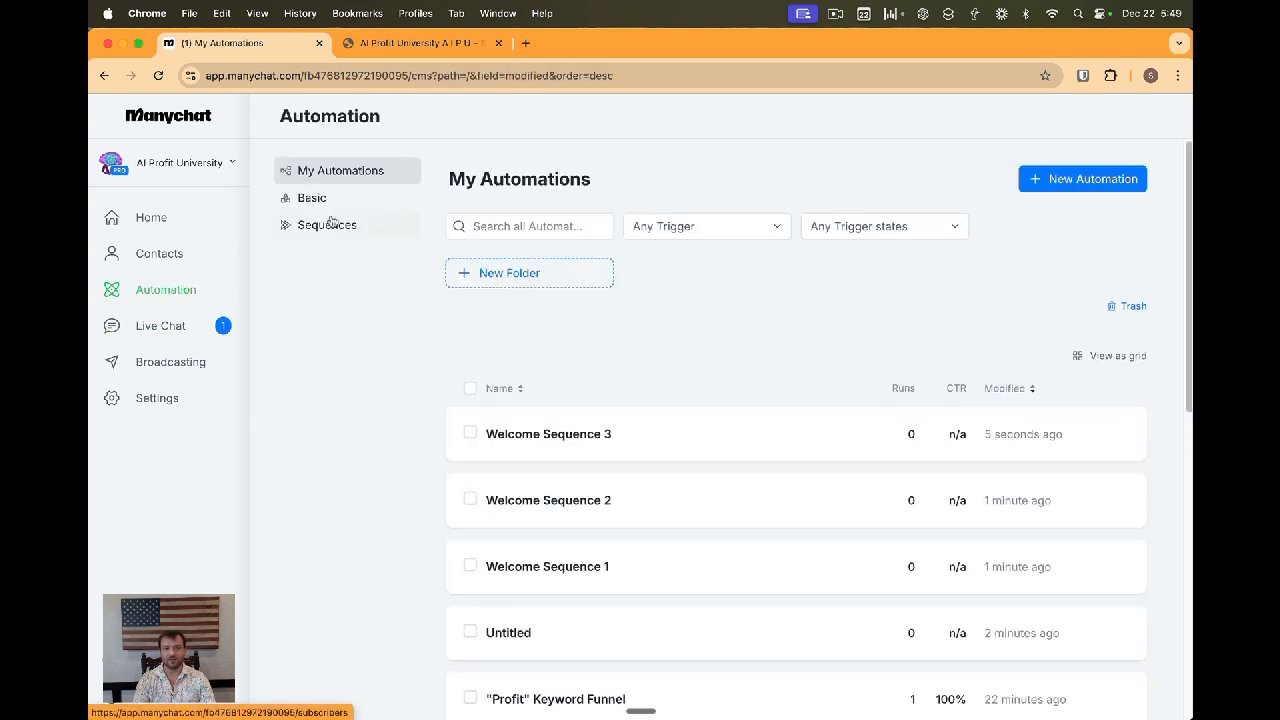
click(330, 224)
click(519, 259)
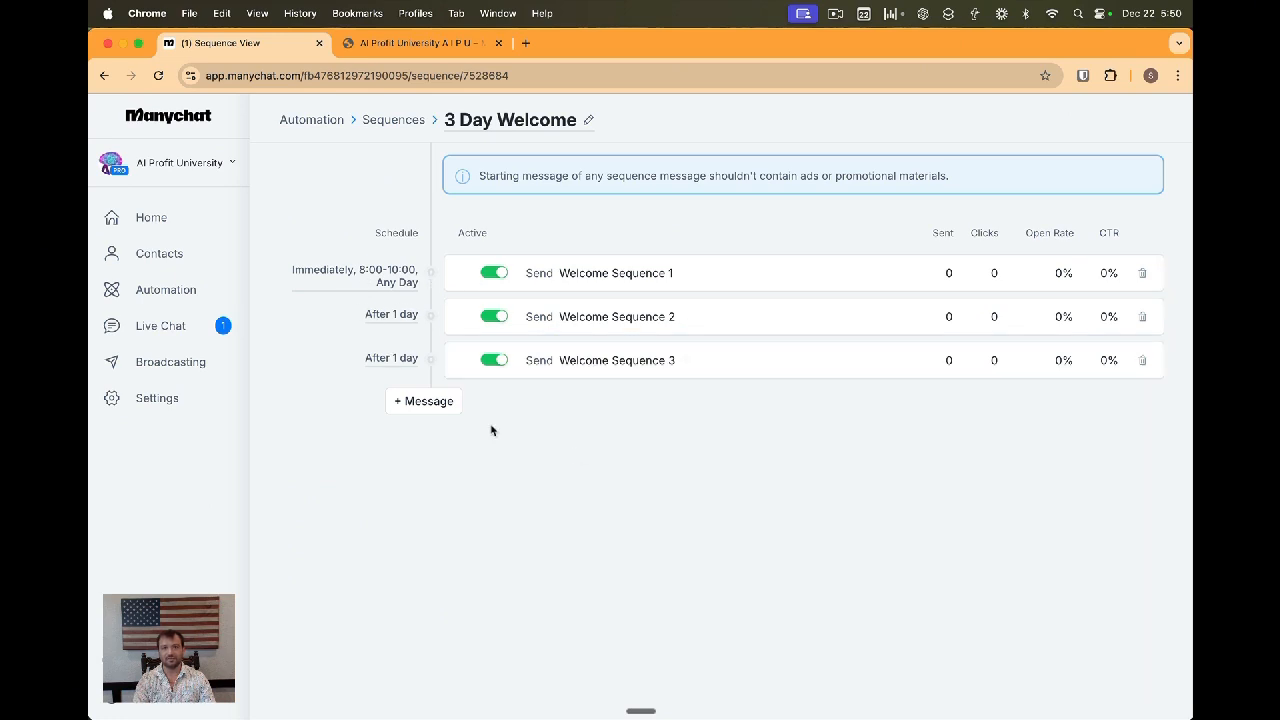
Open the Untitled subscribe automation from My Automations in the flow editor
click(159, 292)
scroll(609, 434, down, 2)
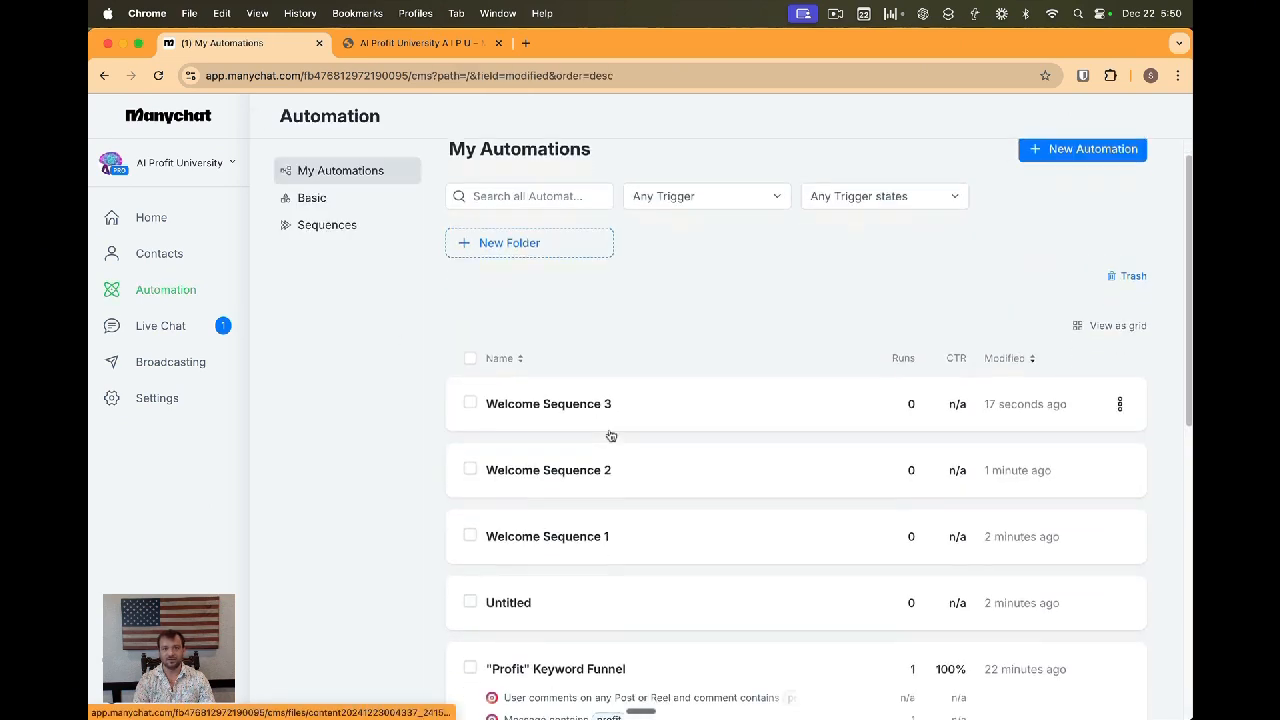
click(522, 564)
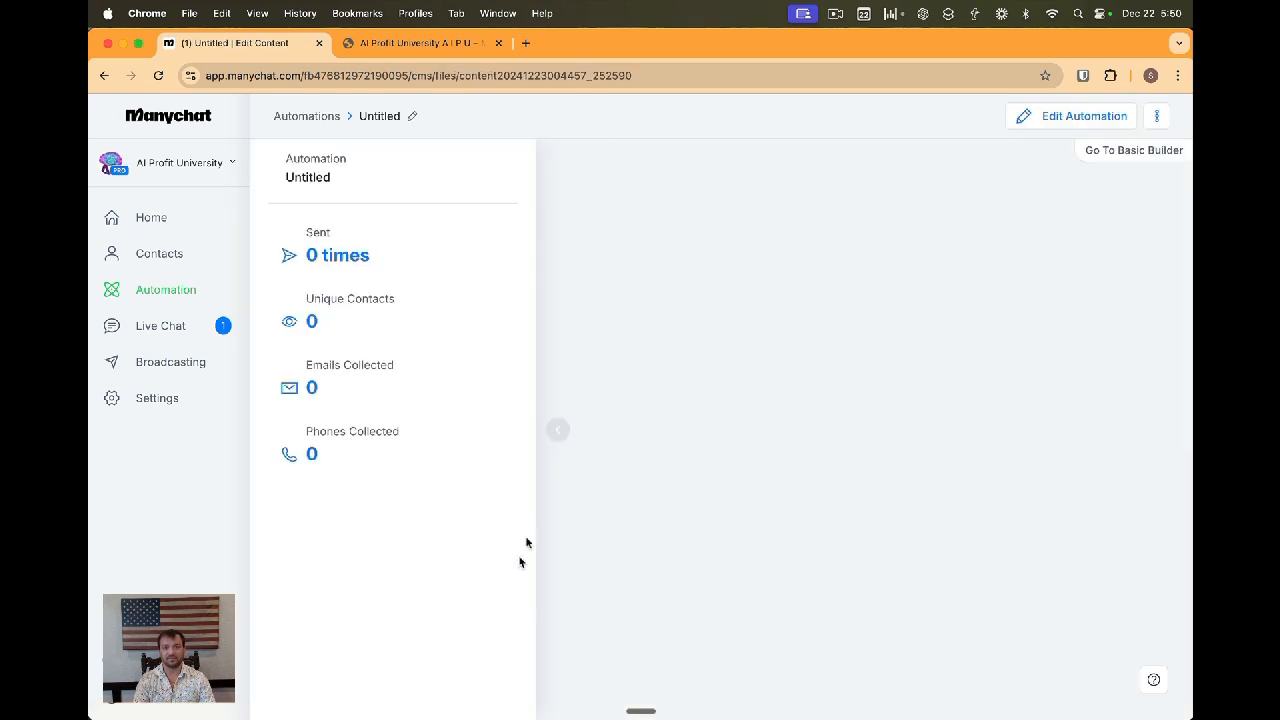
click(1065, 117)
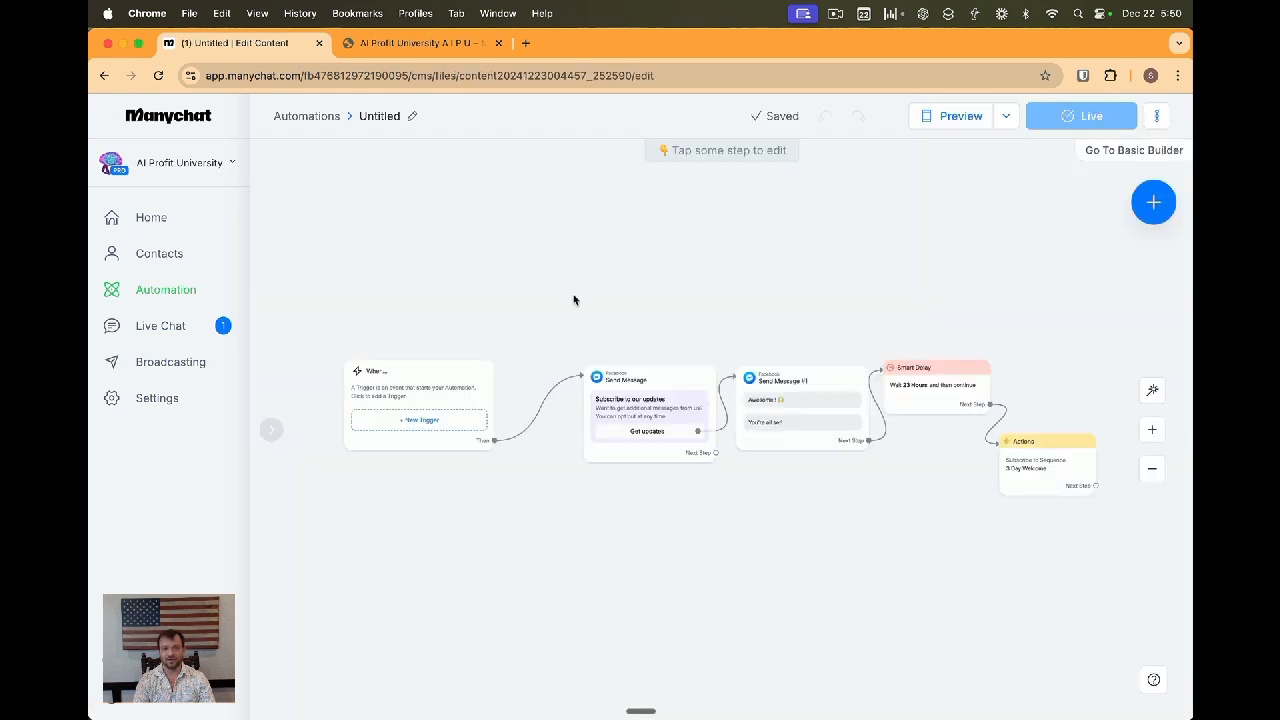
Rename the Untitled automation to "Opt-In for Promotional Messages"
click(385, 117)
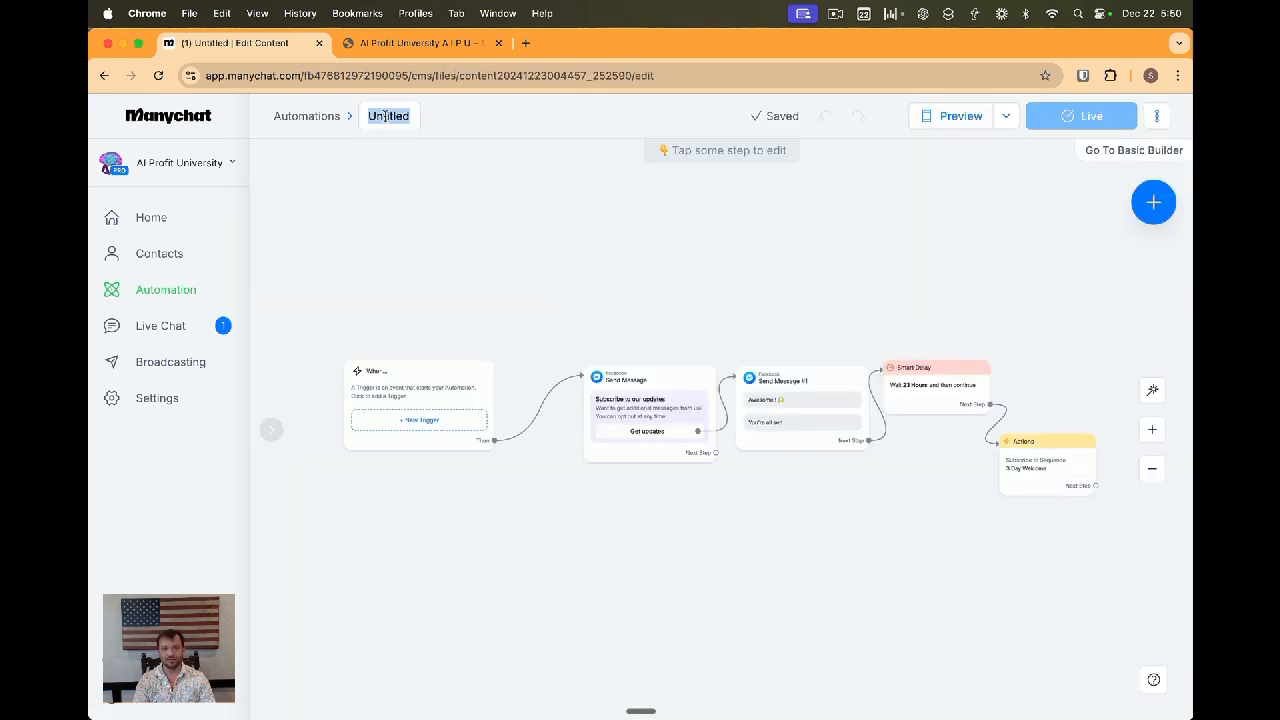
text(Opt-IN for Promos)
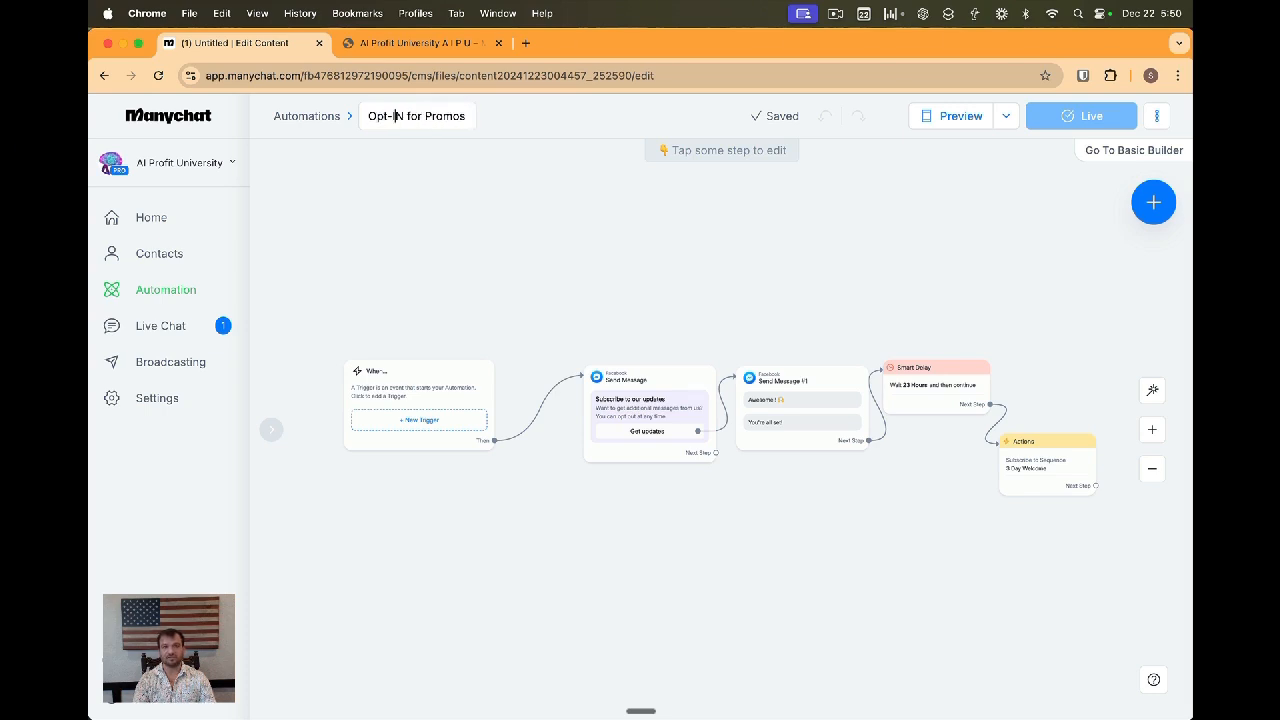
key(Right)
key(BackSpace)
text(n)
click(456, 275)
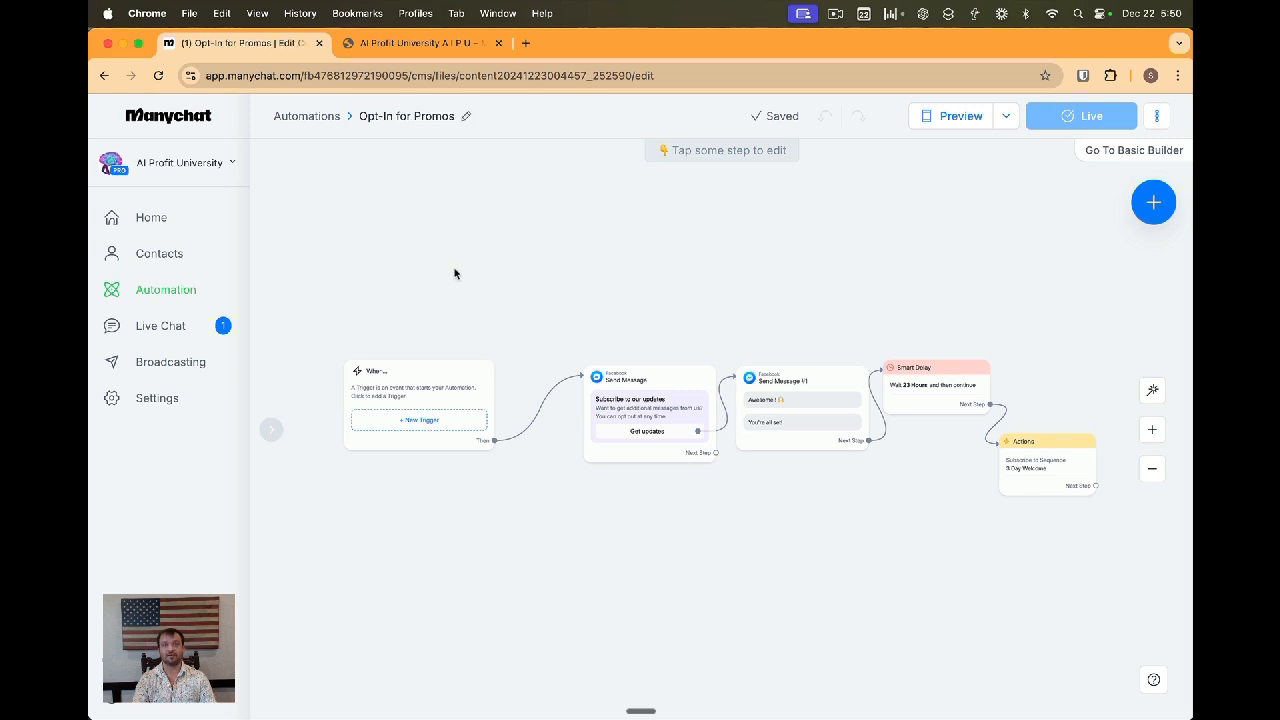
click(465, 120)
click(463, 116)
text(tional )
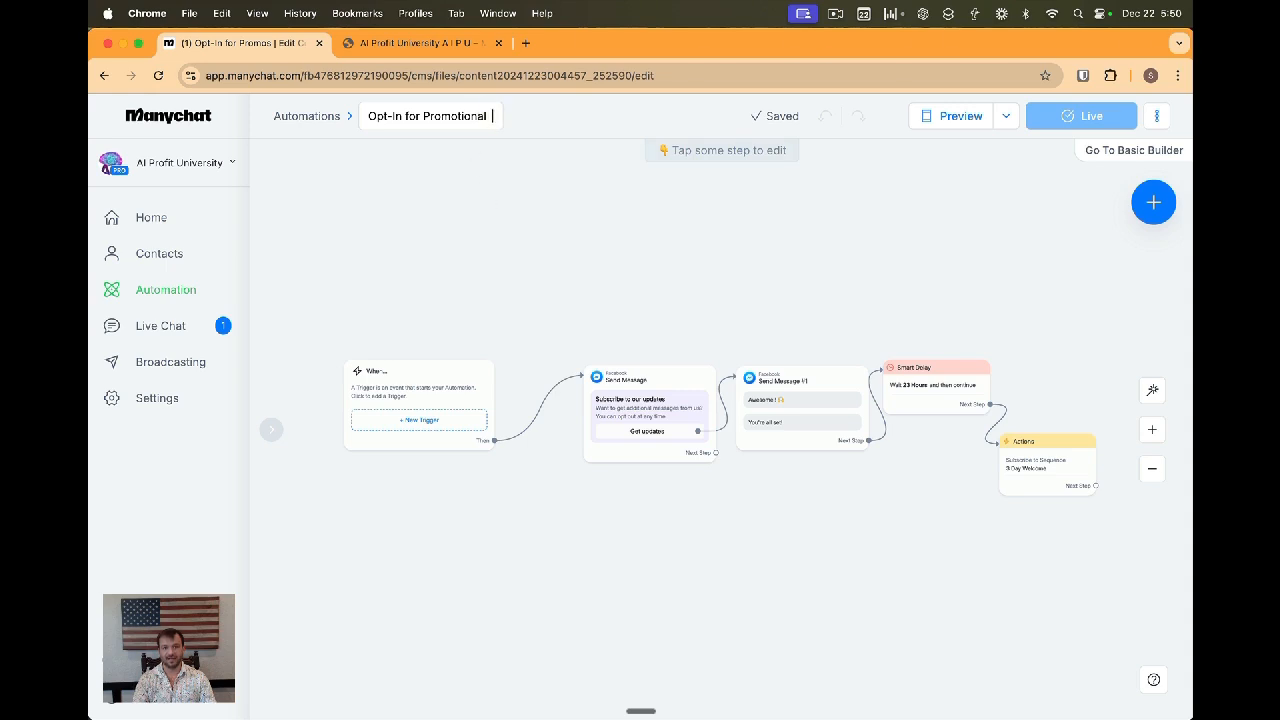
text(Messages)
key(Return)
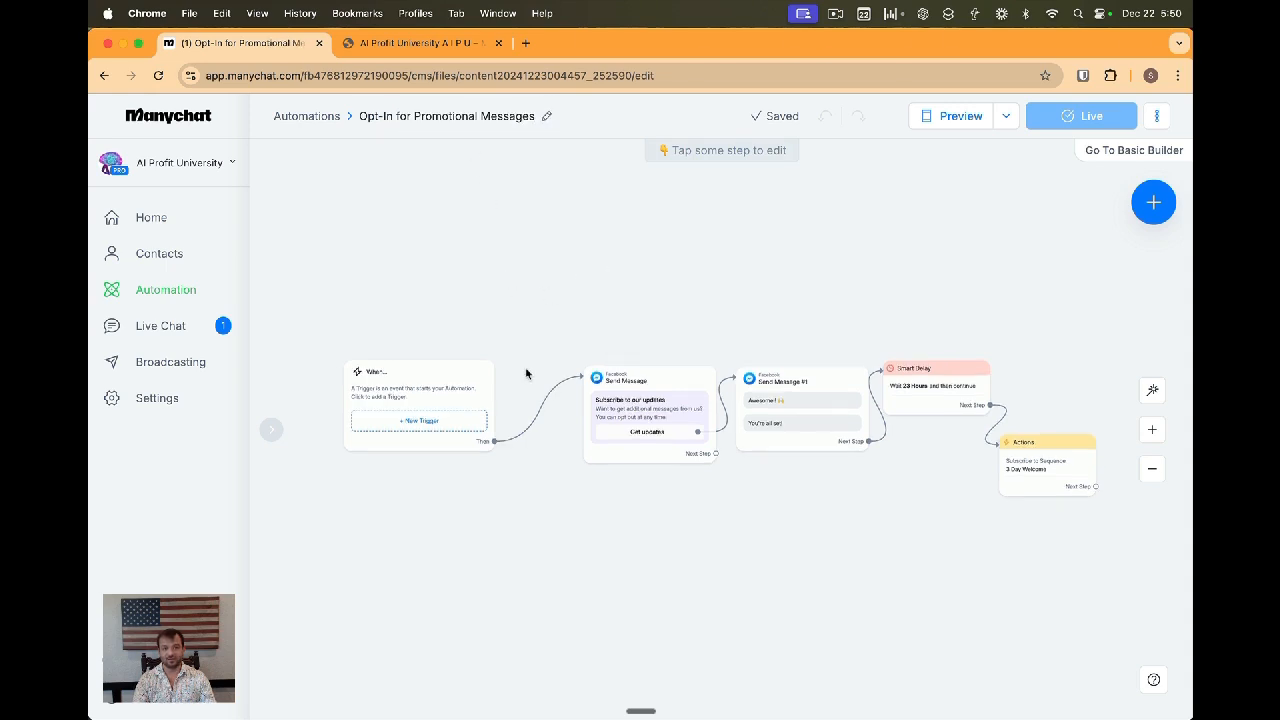